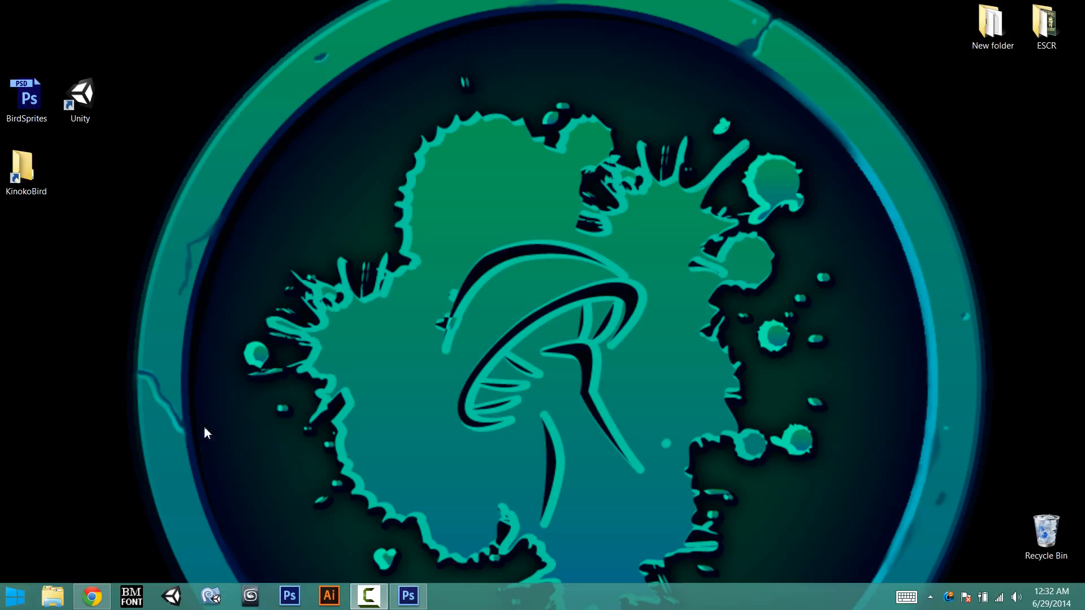
# Switch to Chrome, view the Unity website's download page, and minimize the browser.
pyautogui.click(92, 597)
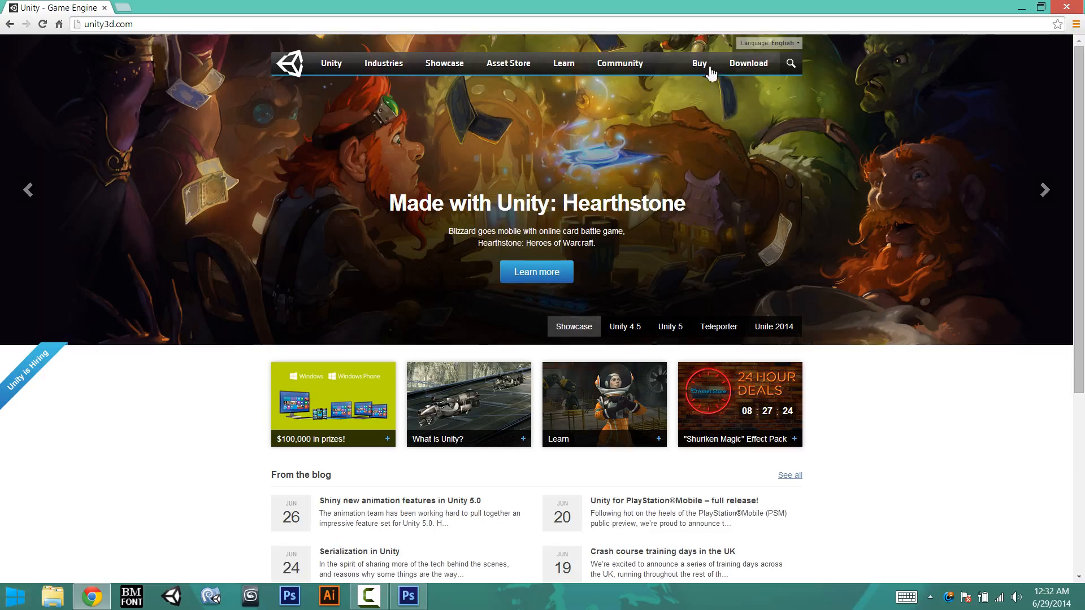
pyautogui.click(743, 64)
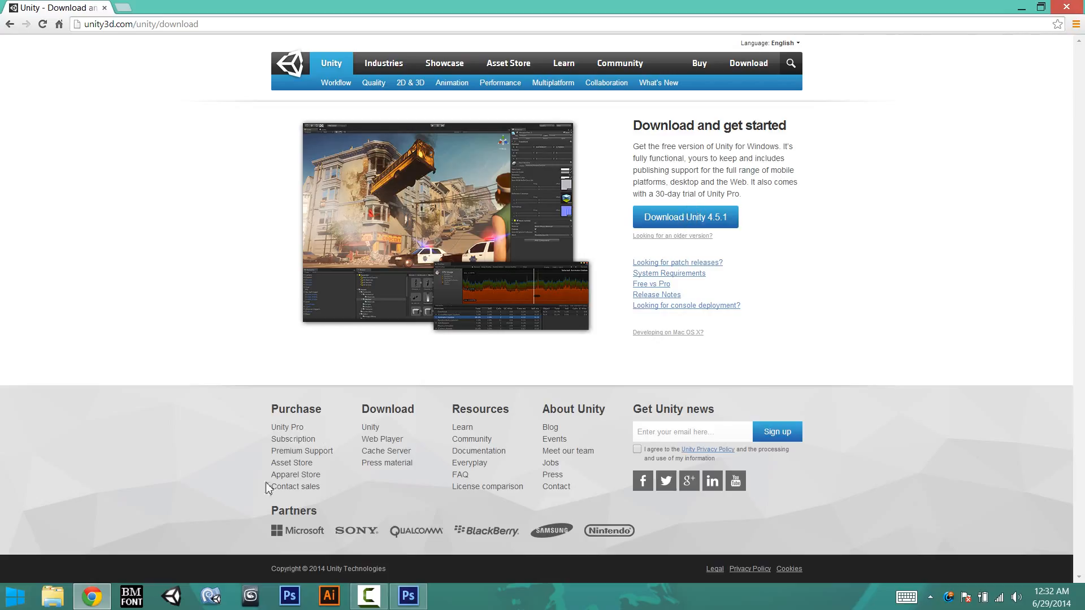
pyautogui.click(1020, 8)
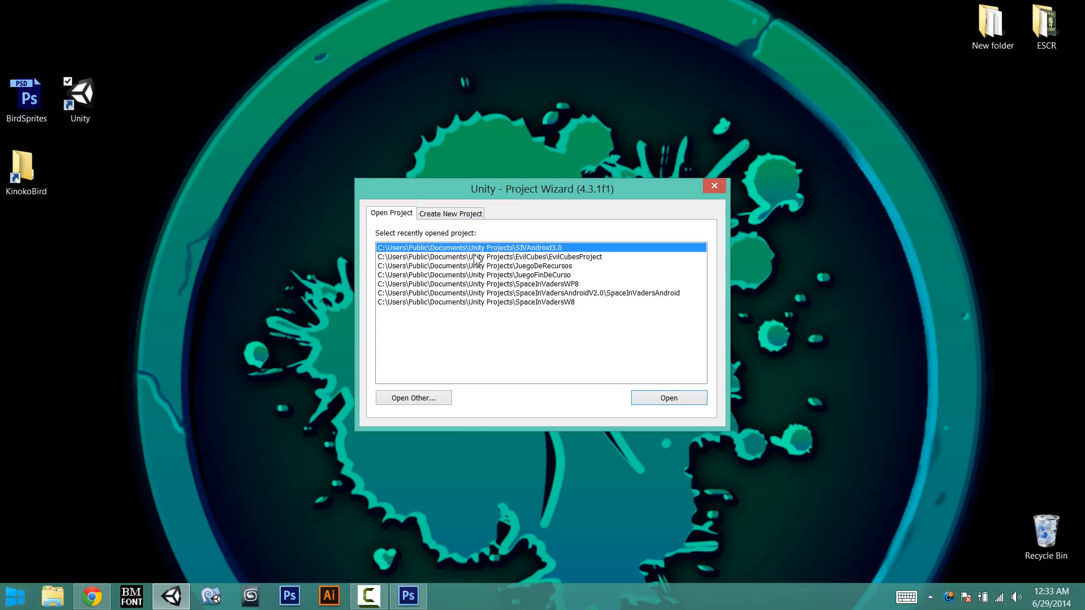
# In Unity's Project Wizard, set the new project's location to the KinokoBird folder inside tutorial1.
pyautogui.click(450, 214)
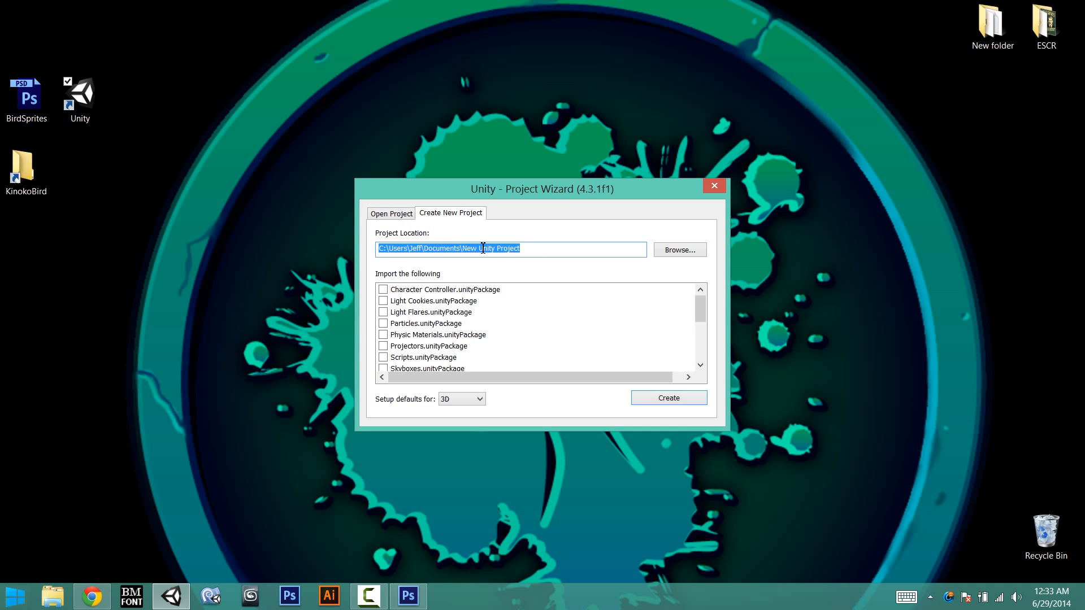
pyautogui.click(680, 250)
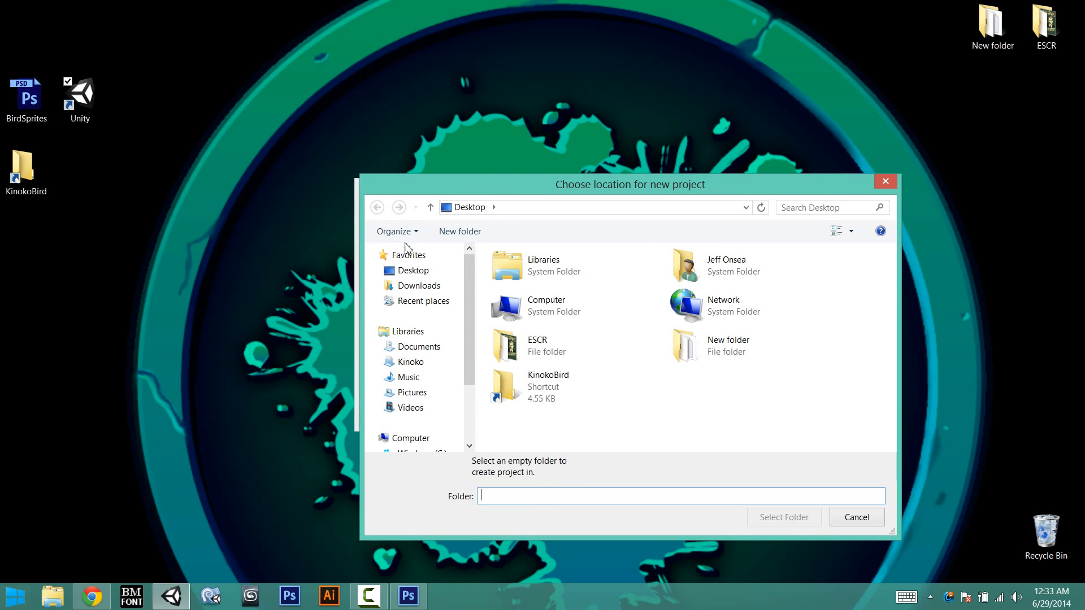
pyautogui.doubleClick(551, 386)
pyautogui.click(611, 206)
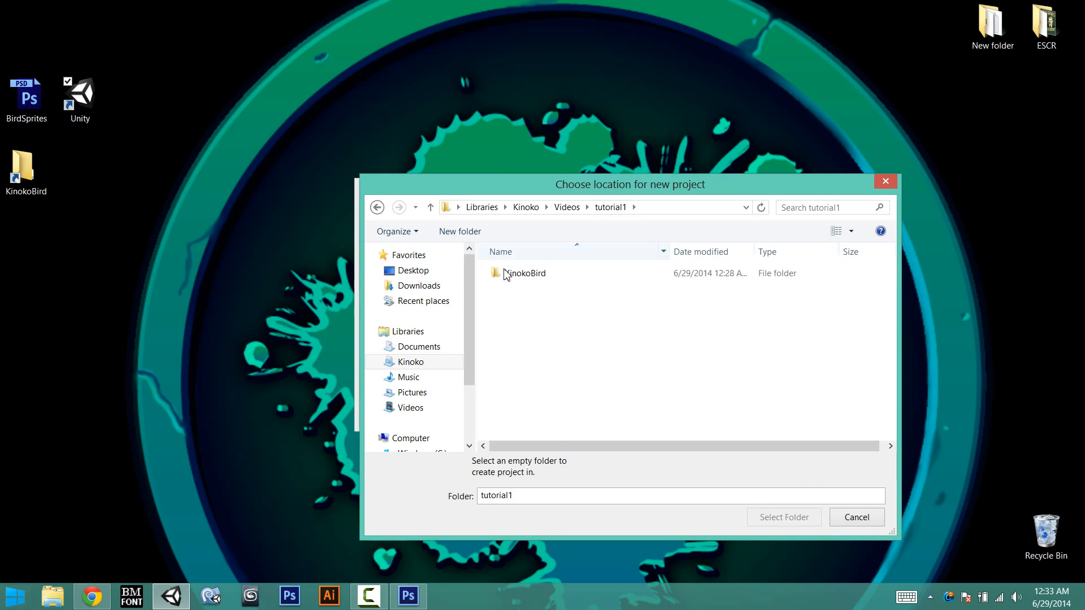
pyautogui.doubleClick(513, 276)
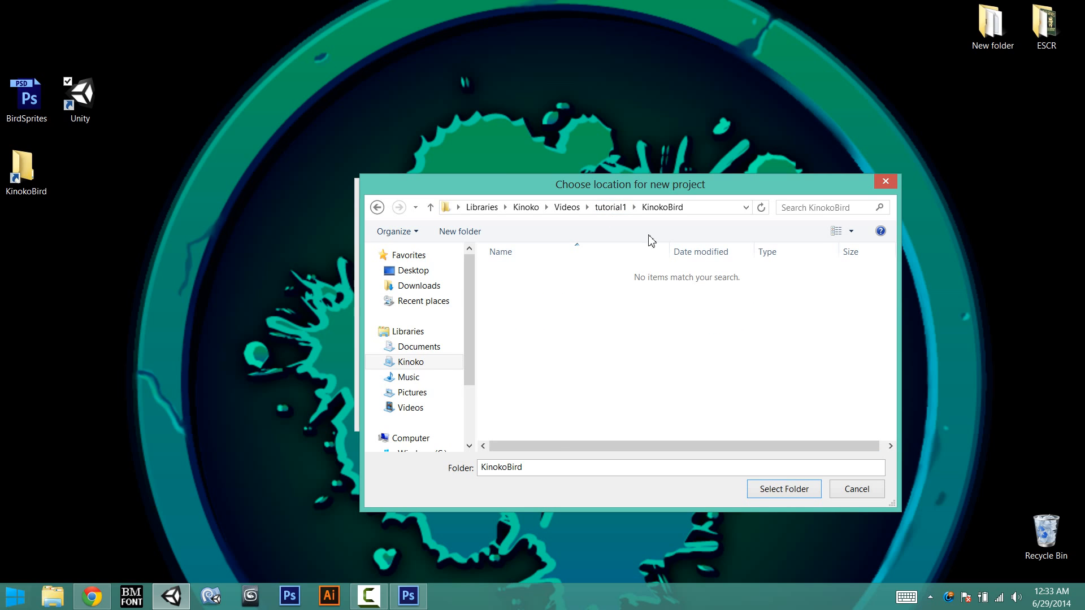
pyautogui.click(610, 207)
pyautogui.click(536, 278)
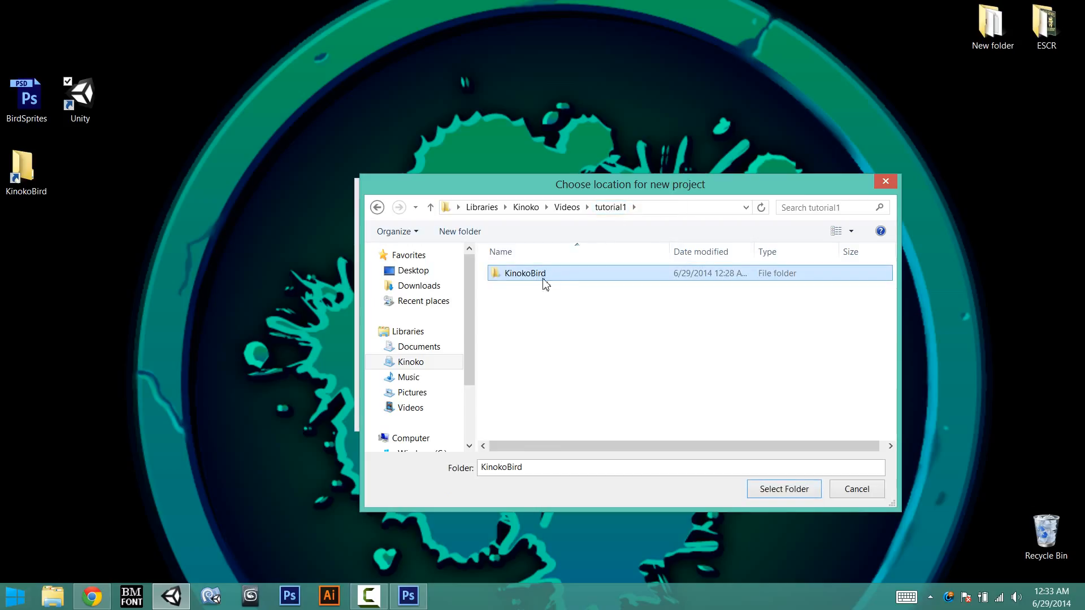
pyautogui.doubleClick(528, 281)
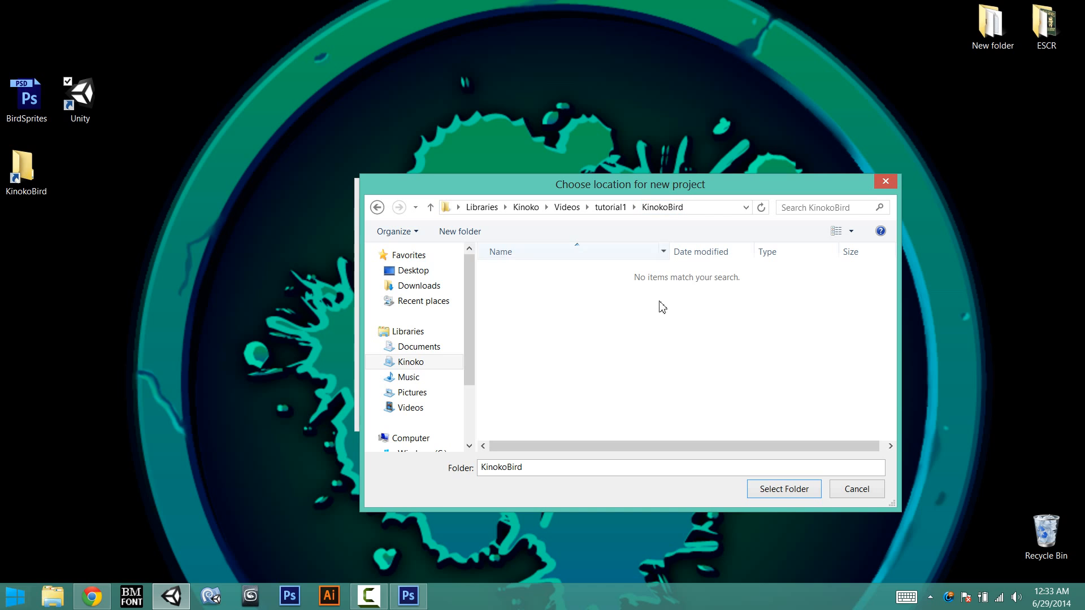
pyautogui.click(763, 487)
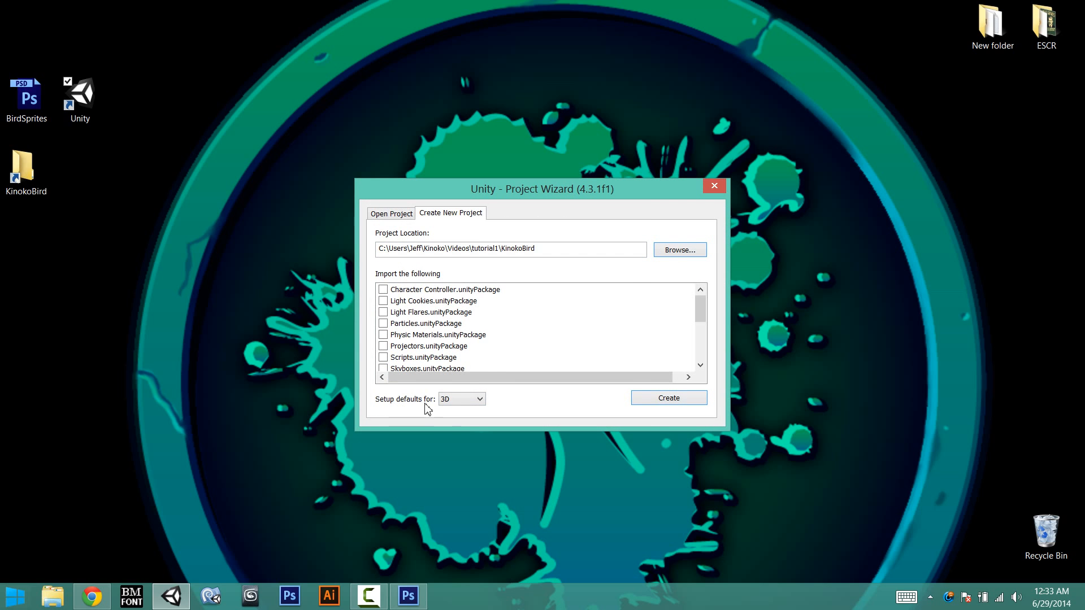
# Create the project with its defaults set up for 2D, and dismiss the Welcome To Unity window.
pyautogui.click(456, 401)
pyautogui.click(455, 419)
pyautogui.click(478, 400)
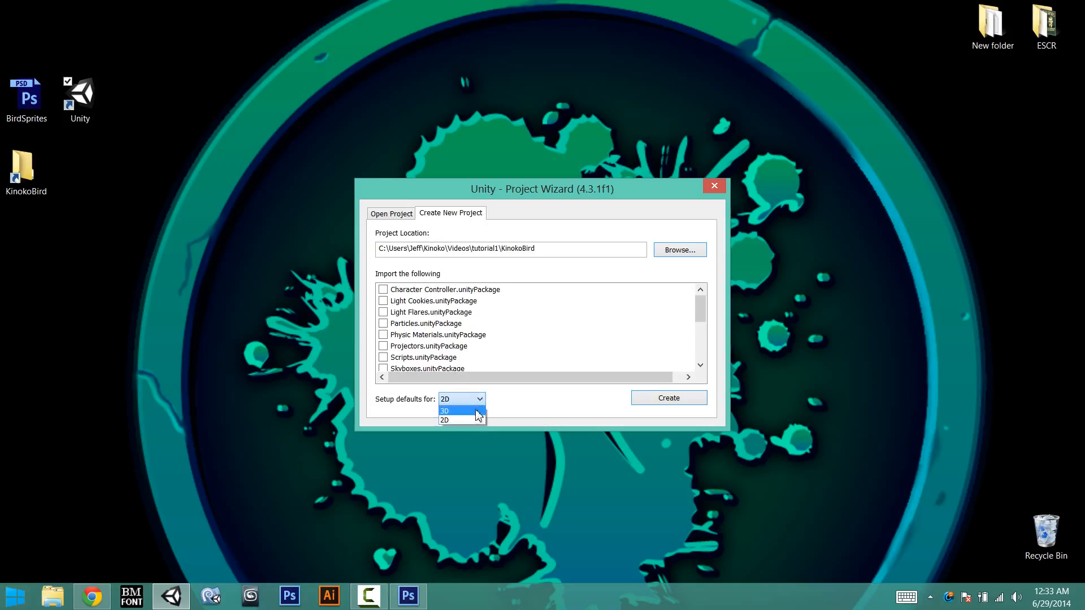
pyautogui.click(661, 401)
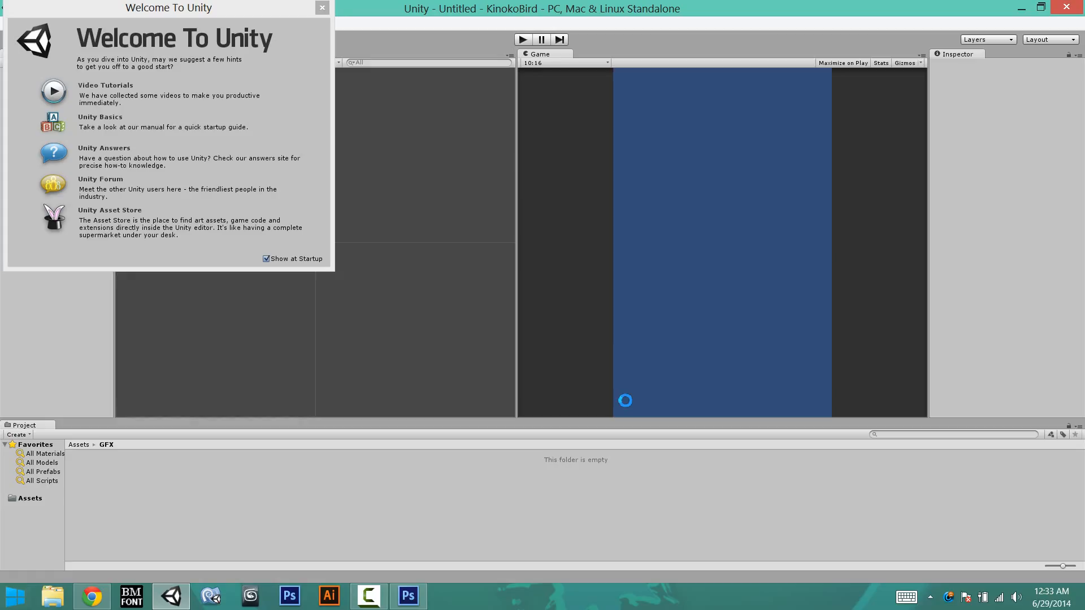
pyautogui.click(322, 8)
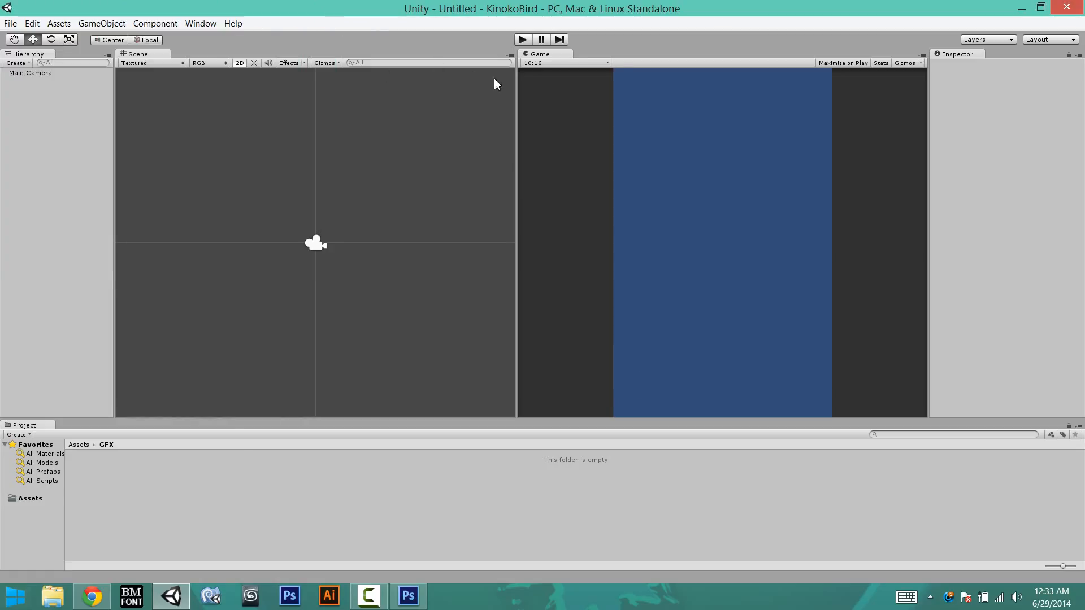
# Try out the 2 by 3, 4 Split, Tall and Wide editor layouts.
pyautogui.moveTo(517, 160); pyautogui.dragTo(541, 160)
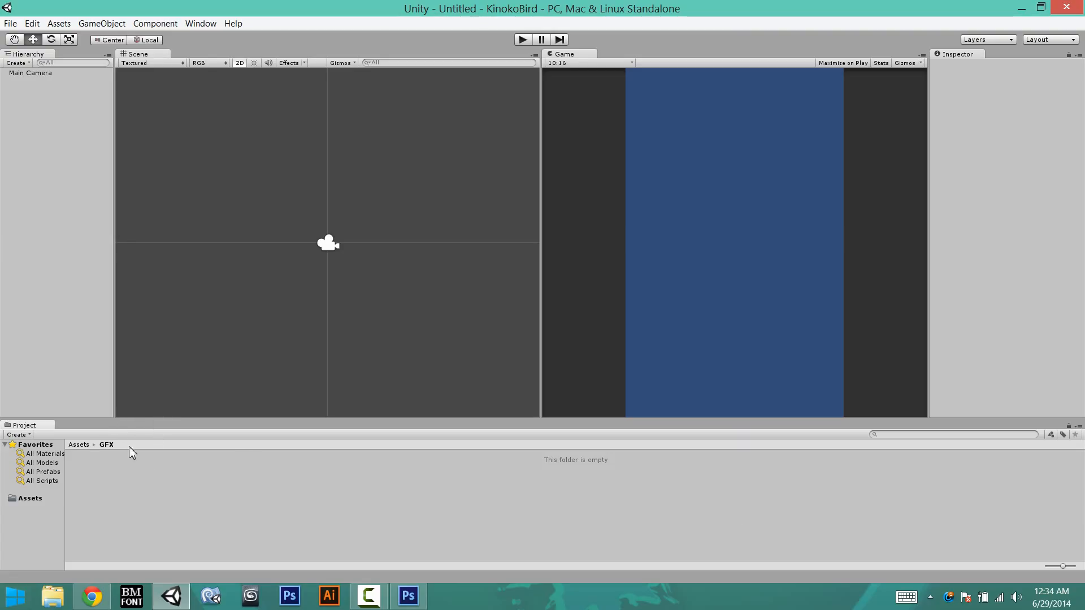
pyautogui.click(1051, 40)
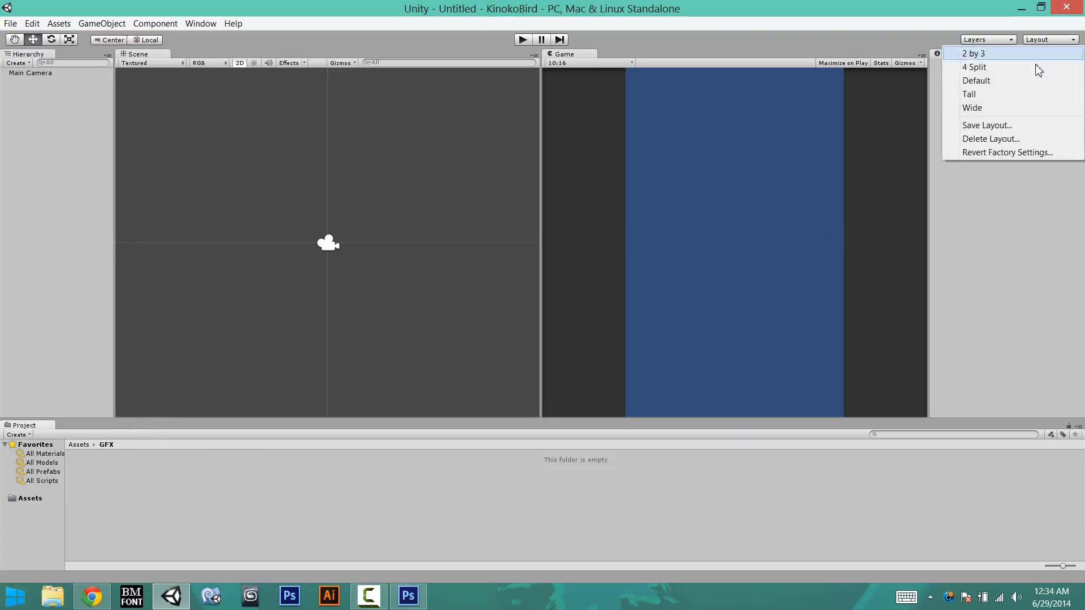
pyautogui.click(980, 55)
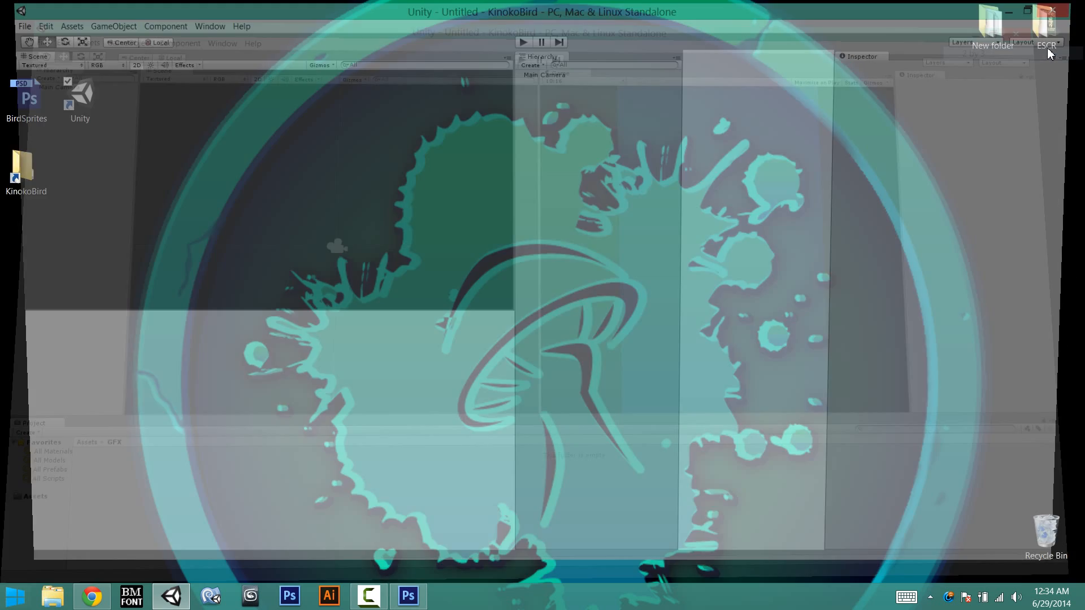
pyautogui.click(1046, 40)
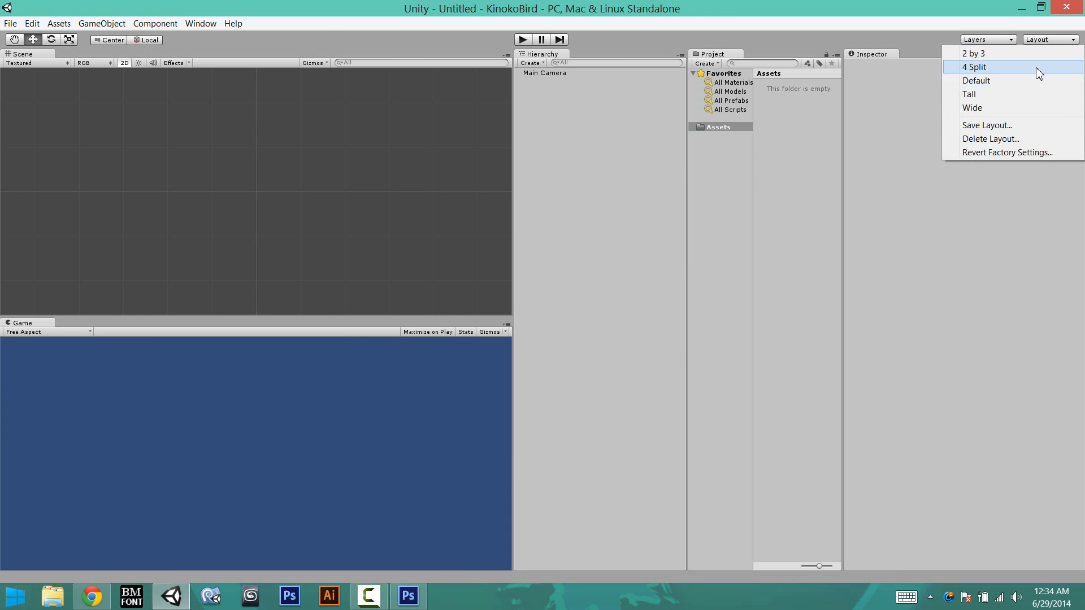
pyautogui.click(980, 69)
pyautogui.click(1043, 36)
pyautogui.click(990, 106)
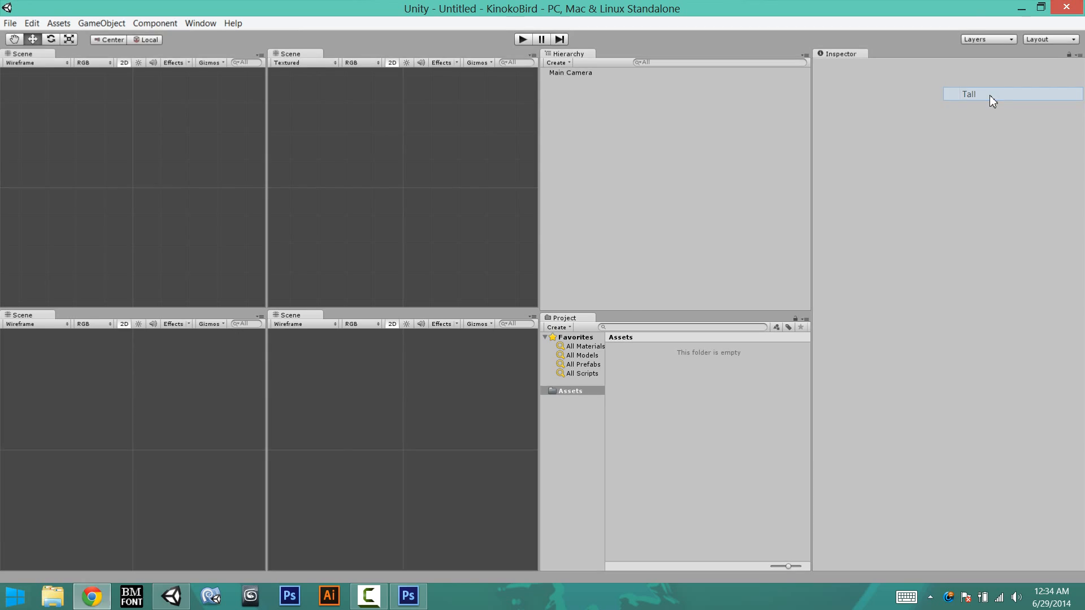
pyautogui.click(1040, 39)
pyautogui.click(993, 107)
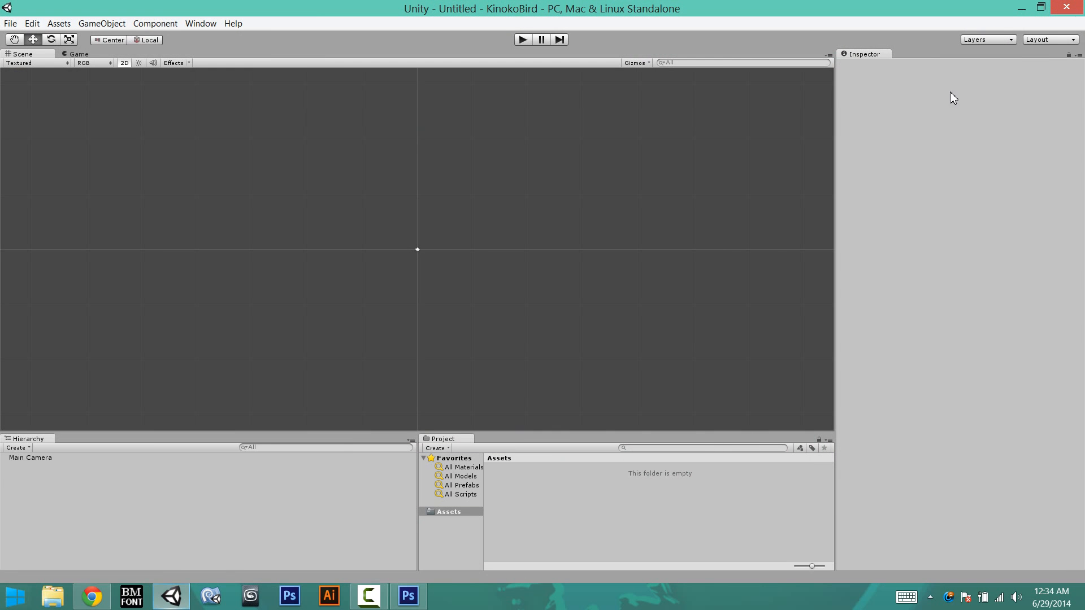
# Apply the Default layout and dock the Game view beside the Scene view.
pyautogui.click(1028, 41)
pyautogui.click(994, 83)
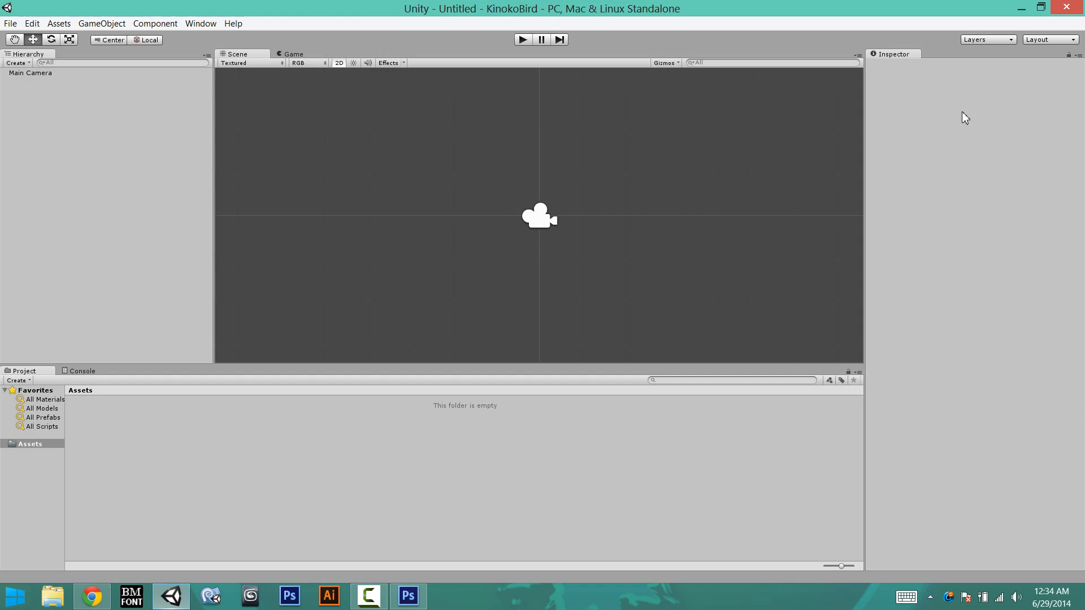
pyautogui.moveTo(292, 54); pyautogui.dragTo(779, 205)
# Resize the editor panels to narrow the Hierarchy and Inspector, shorten the Project panel, and enlarge the Scene and Game views.
pyautogui.moveTo(646, 173); pyautogui.dragTo(542, 171)
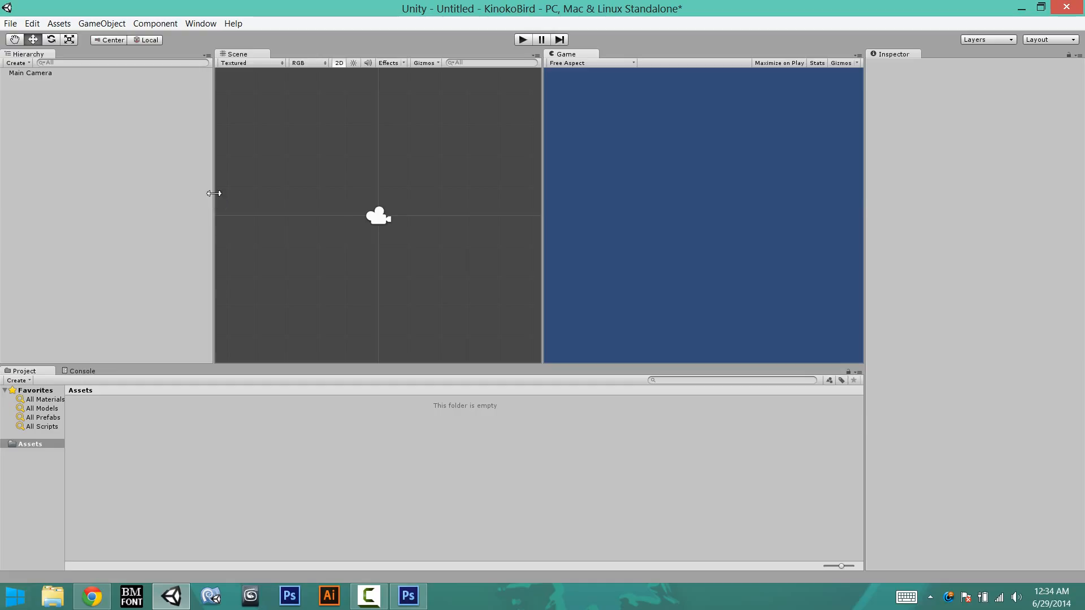
pyautogui.moveTo(215, 192); pyautogui.dragTo(6, 186)
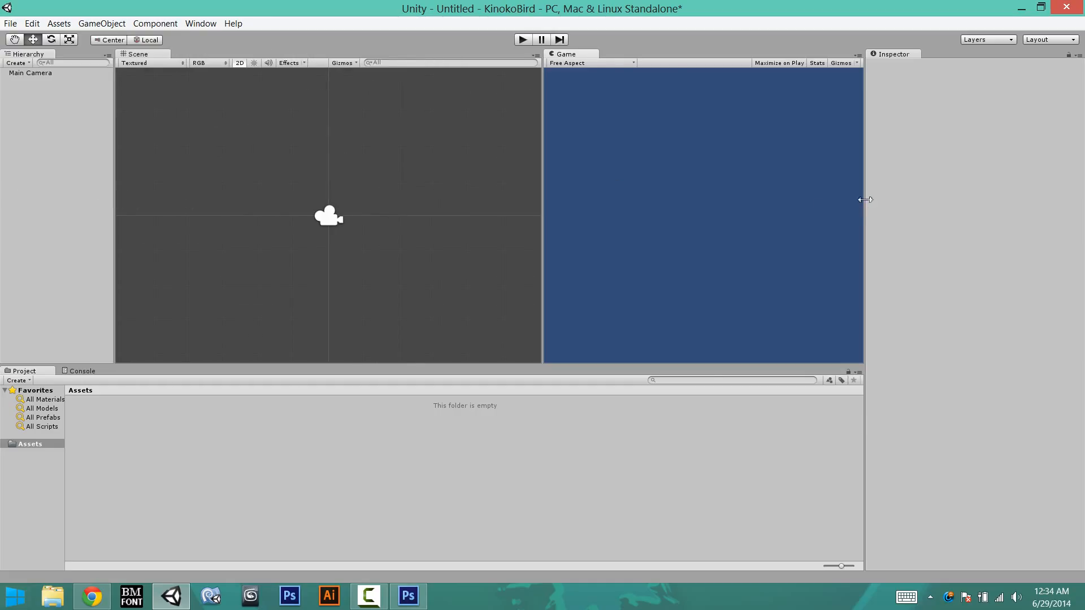
pyautogui.moveTo(863, 201); pyautogui.dragTo(1072, 210)
pyautogui.moveTo(425, 368); pyautogui.dragTo(418, 419)
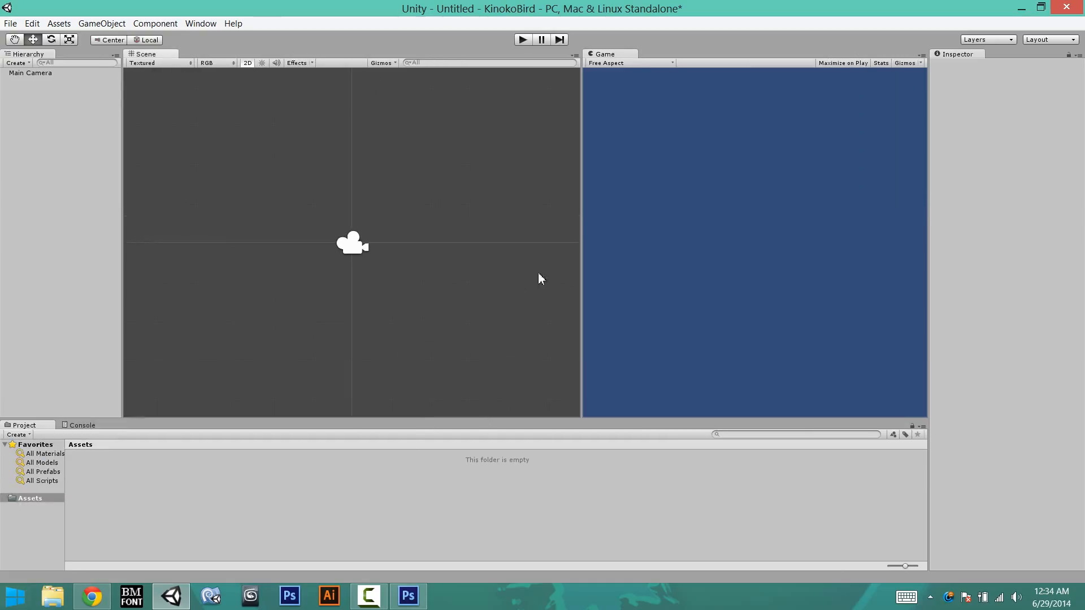
pyautogui.moveTo(580, 235); pyautogui.dragTo(541, 233)
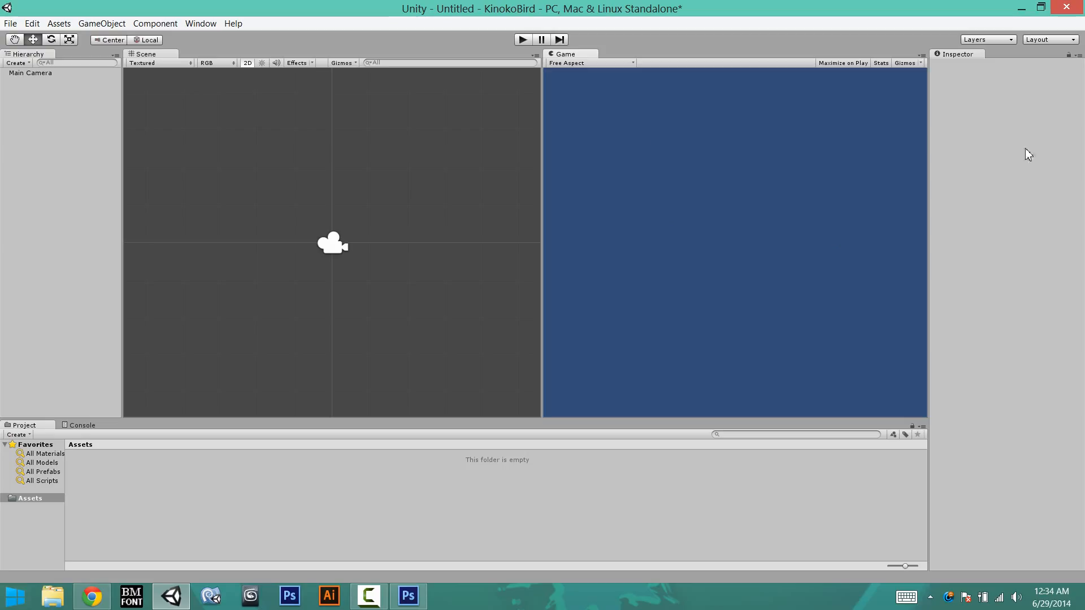
# Select Orthographic as the Main Camera's projection and collapse its Camera component.
pyautogui.click(53, 73)
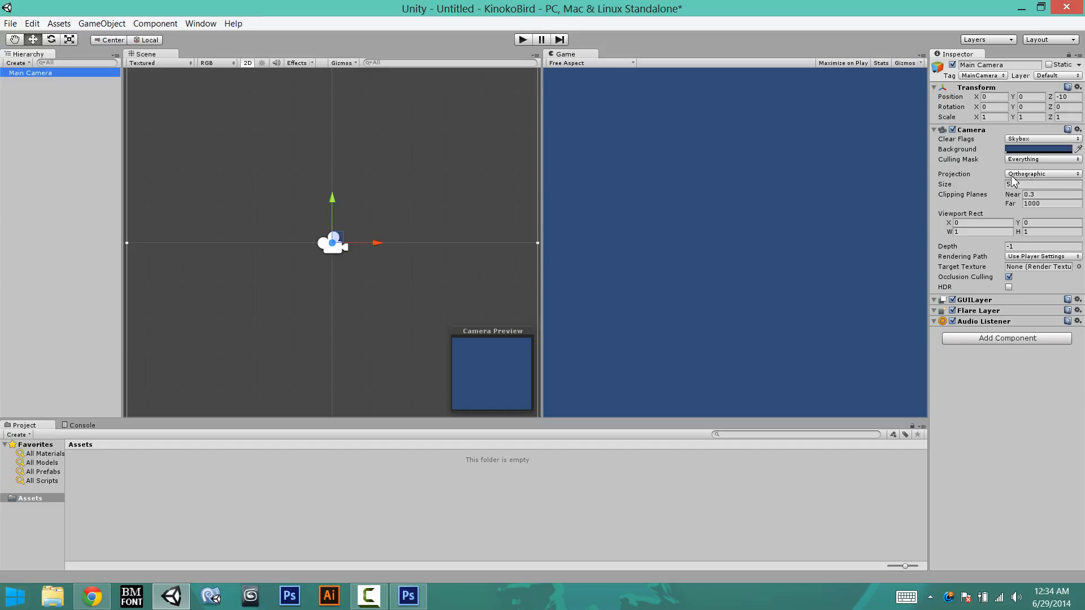
pyautogui.click(1038, 177)
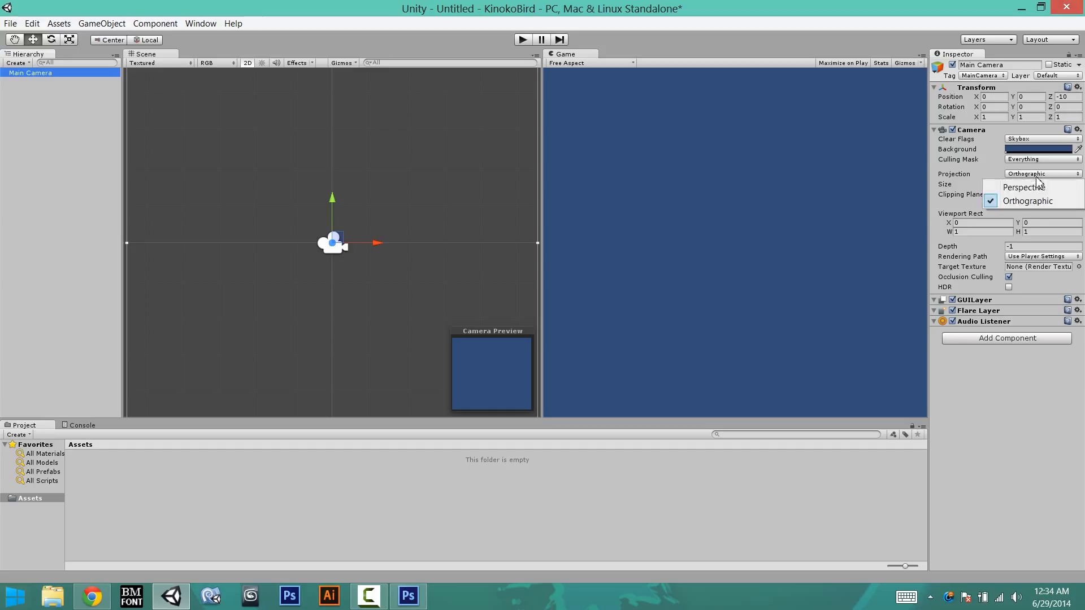
pyautogui.click(1037, 202)
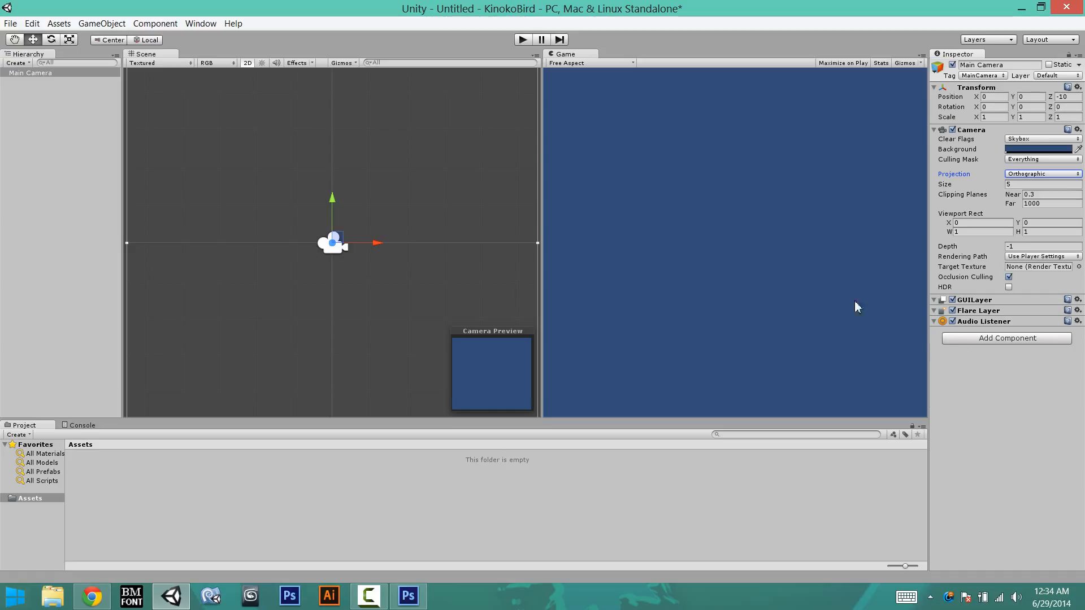
pyautogui.click(936, 130)
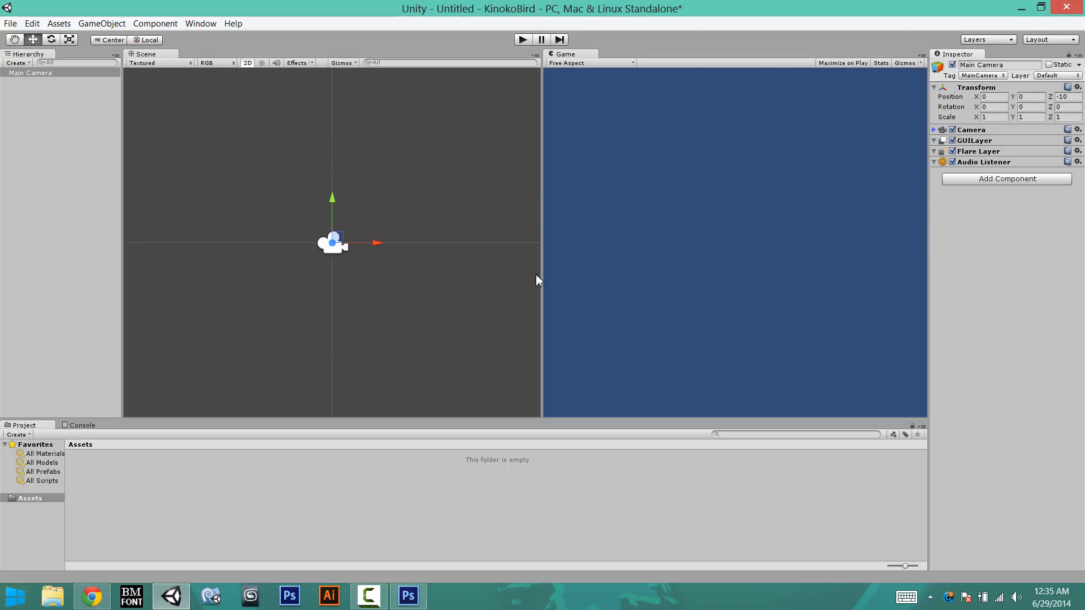
# Try moving the Main Camera to about Z -6.91 in a 3D Scene view, undo the move, and restore the 2D view.
pyautogui.click(1064, 97)
pyautogui.click(248, 63)
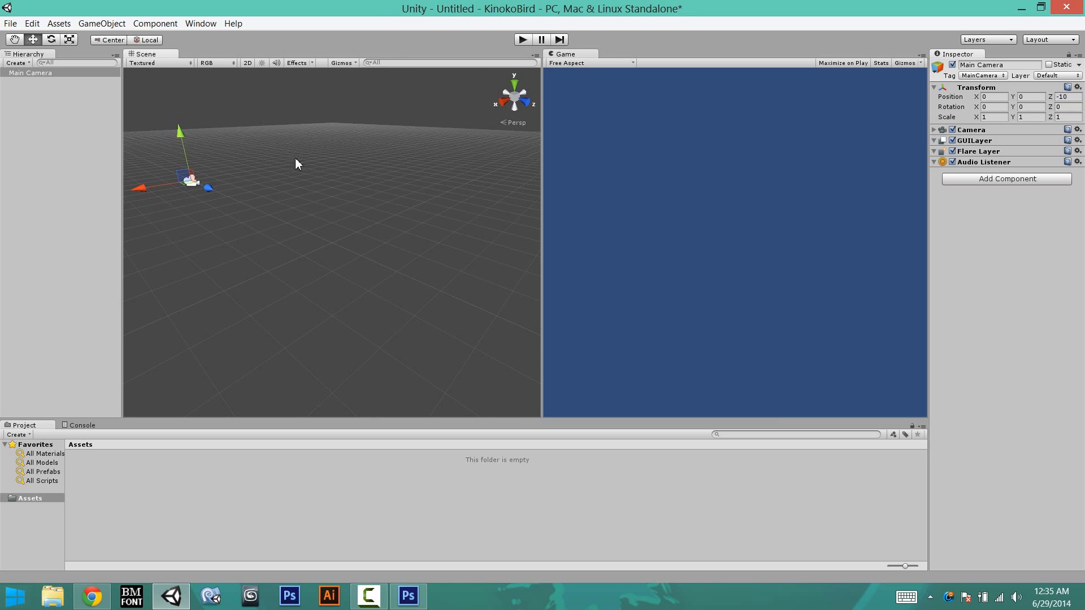
pyautogui.keyDown('alt'); pyautogui.moveTo(246, 210); pyautogui.dragTo(287, 296); pyautogui.keyUp('alt')
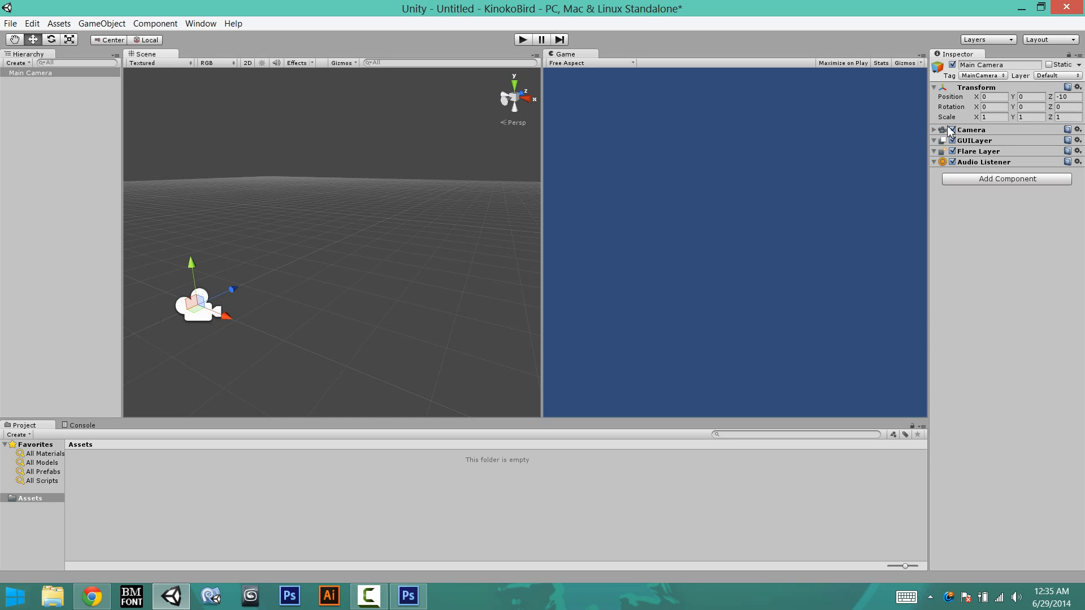
pyautogui.moveTo(1049, 97); pyautogui.dragTo(177, 377)
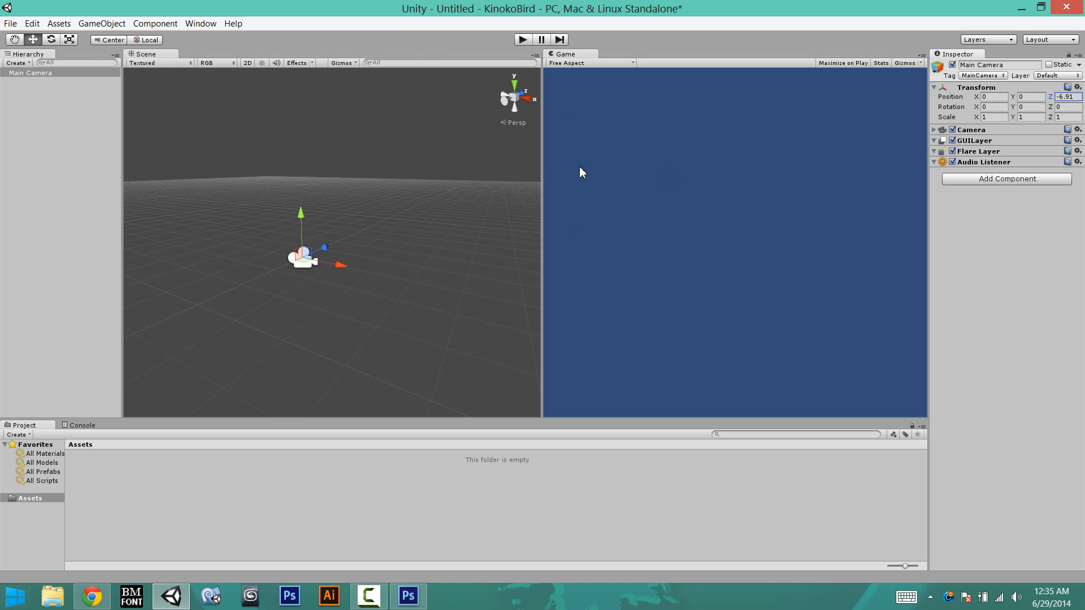
pyautogui.hotkey('ctrl', 'z')
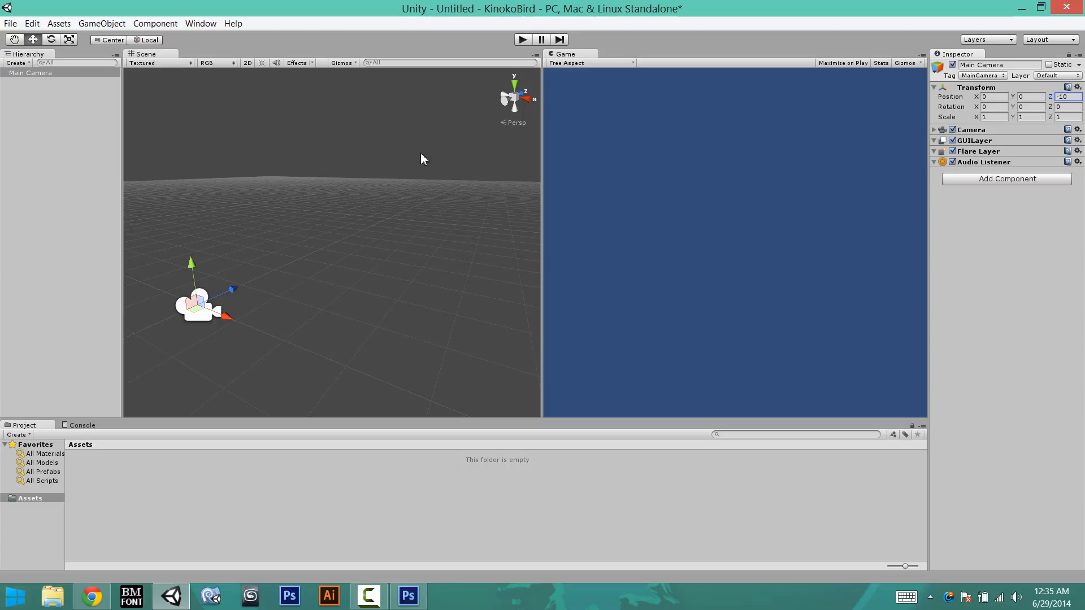
pyautogui.click(248, 62)
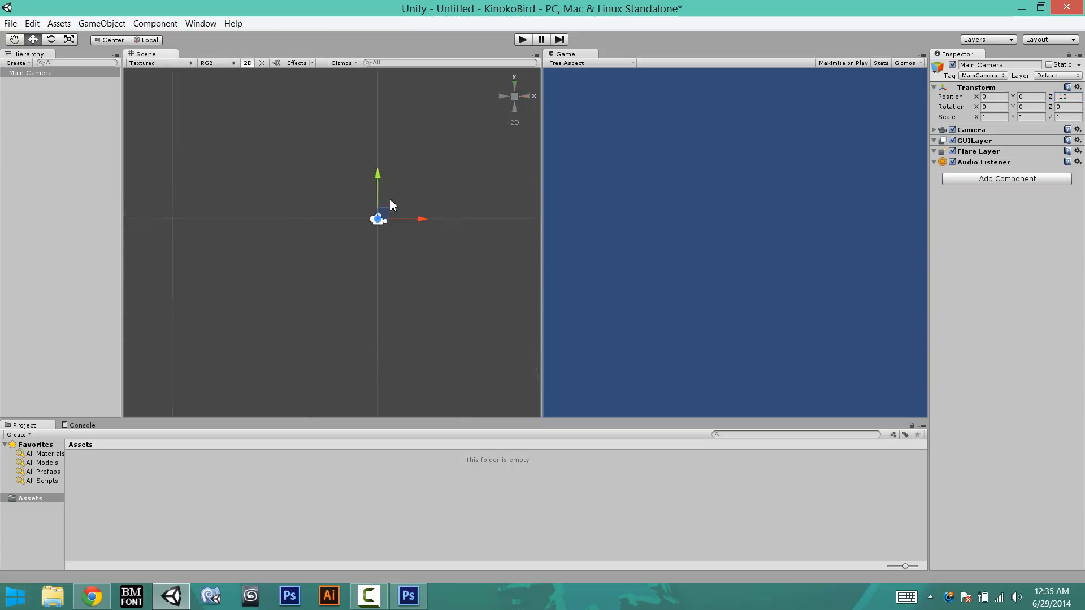
pyautogui.moveTo(232, 217); pyautogui.dragTo(295, 218, button='middle')
pyautogui.click(80, 294)
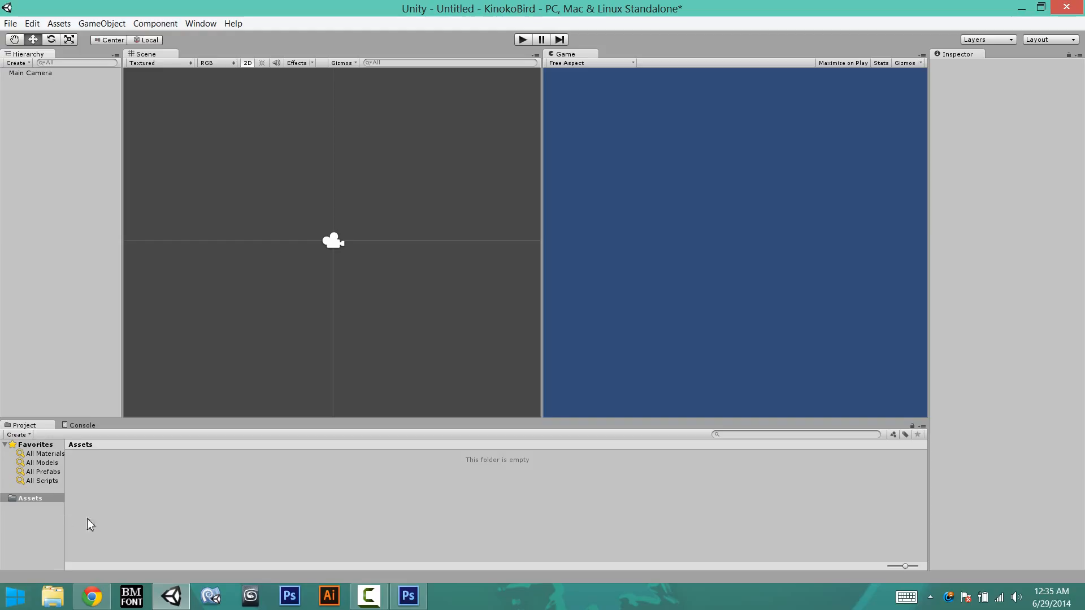
# Create a folder named GFX in the project's Assets, look inside it, and return to the Assets folder.
pyautogui.rightClick(92, 468)
pyautogui.moveTo(134, 283)
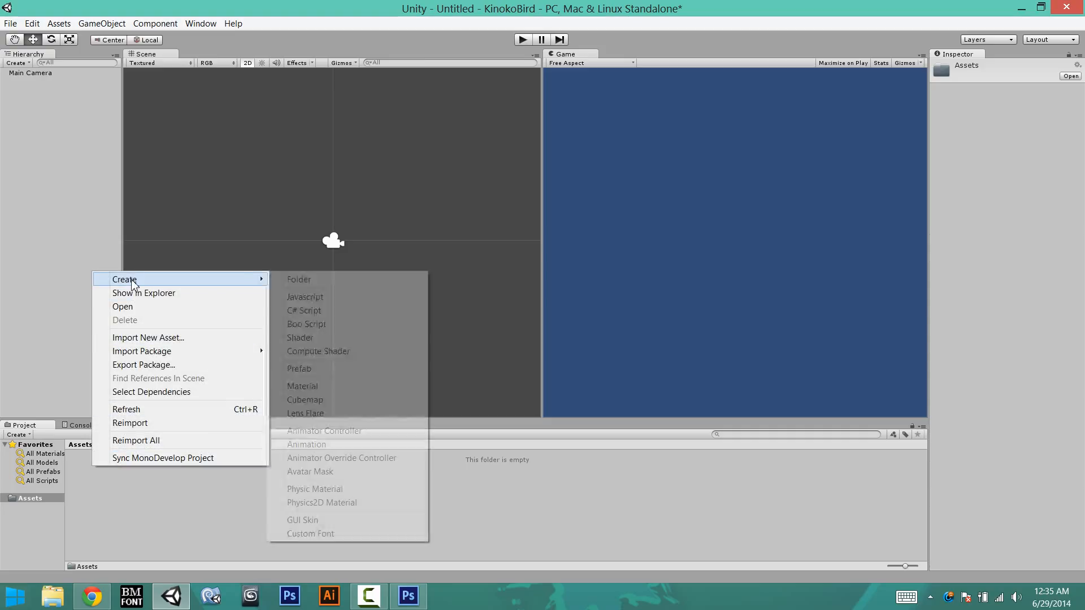
pyautogui.click(299, 281)
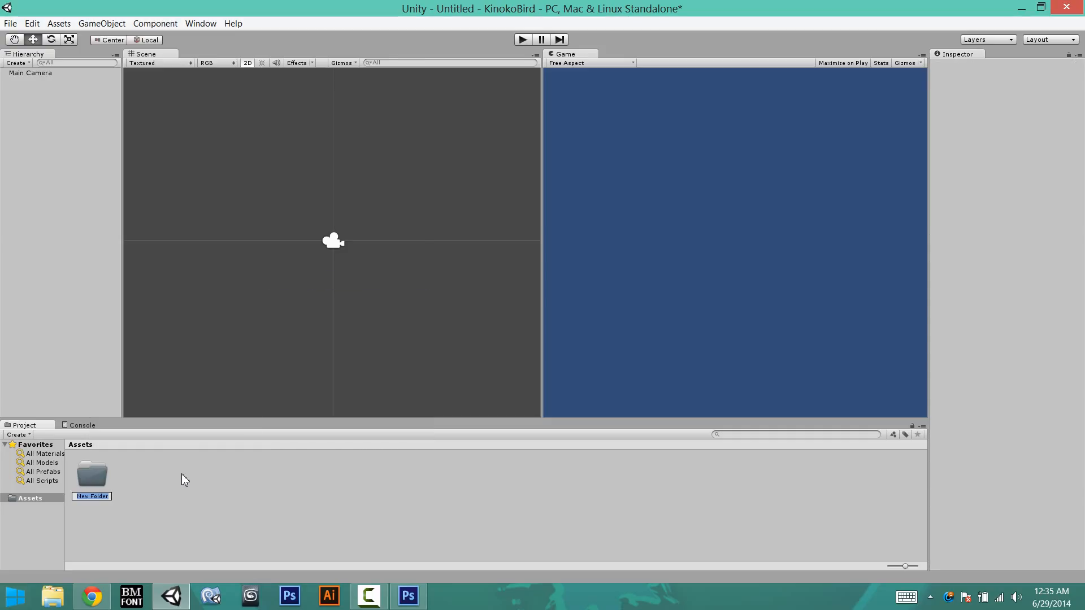
pyautogui.press('BackSpace')
pyautogui.write('GFX')
pyautogui.press('Return')
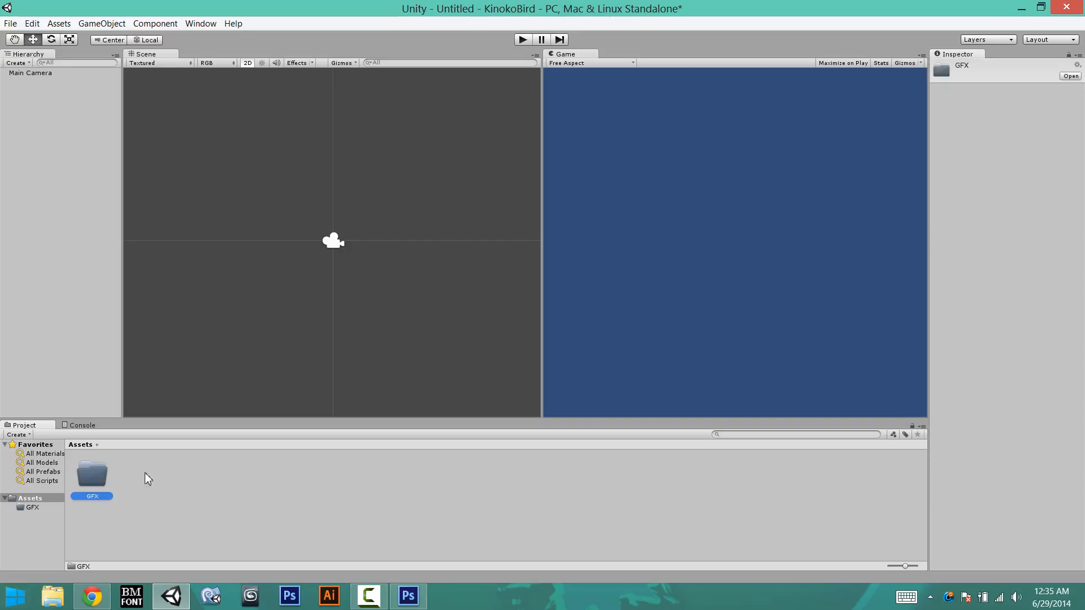
pyautogui.doubleClick(101, 477)
pyautogui.click(82, 445)
# Select the Main Camera, try the 16:10 and 16:9 Game view aspects, and set the aspect to 10:16.
pyautogui.click(333, 241)
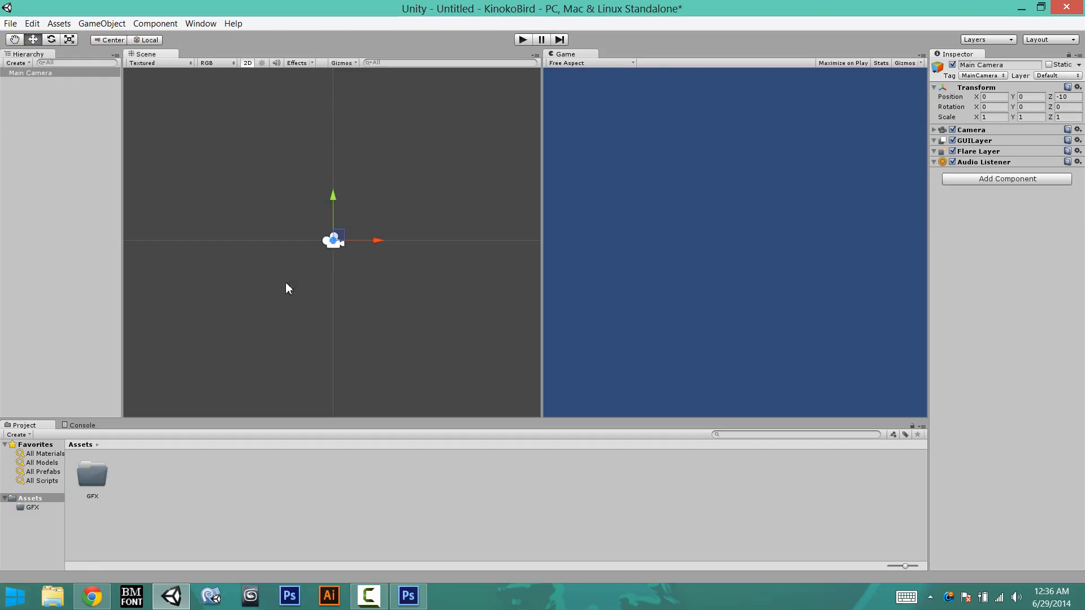
pyautogui.click(600, 62)
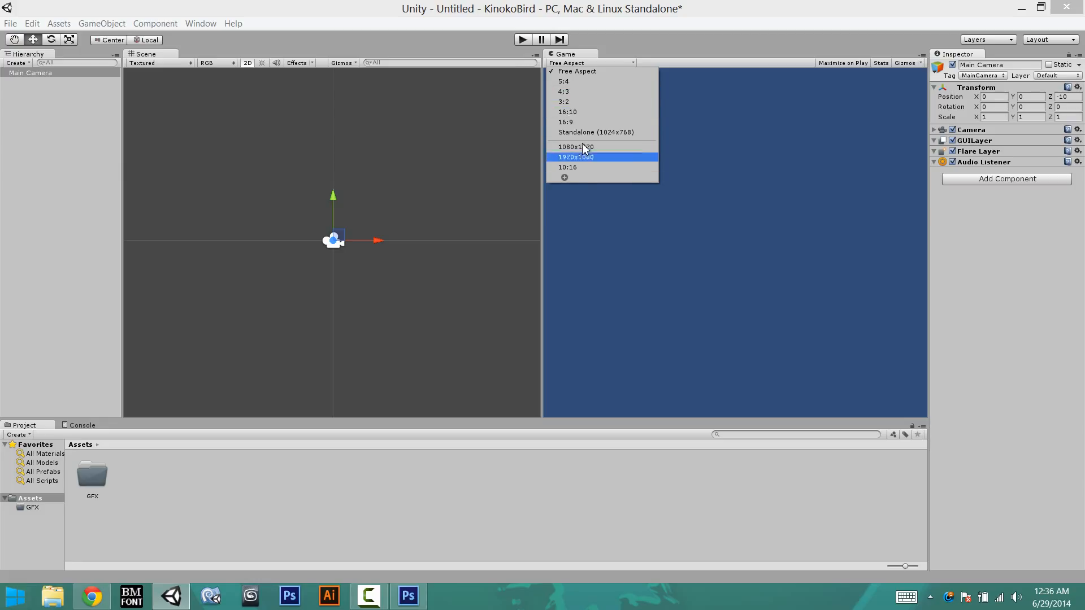
pyautogui.click(577, 112)
pyautogui.click(582, 63)
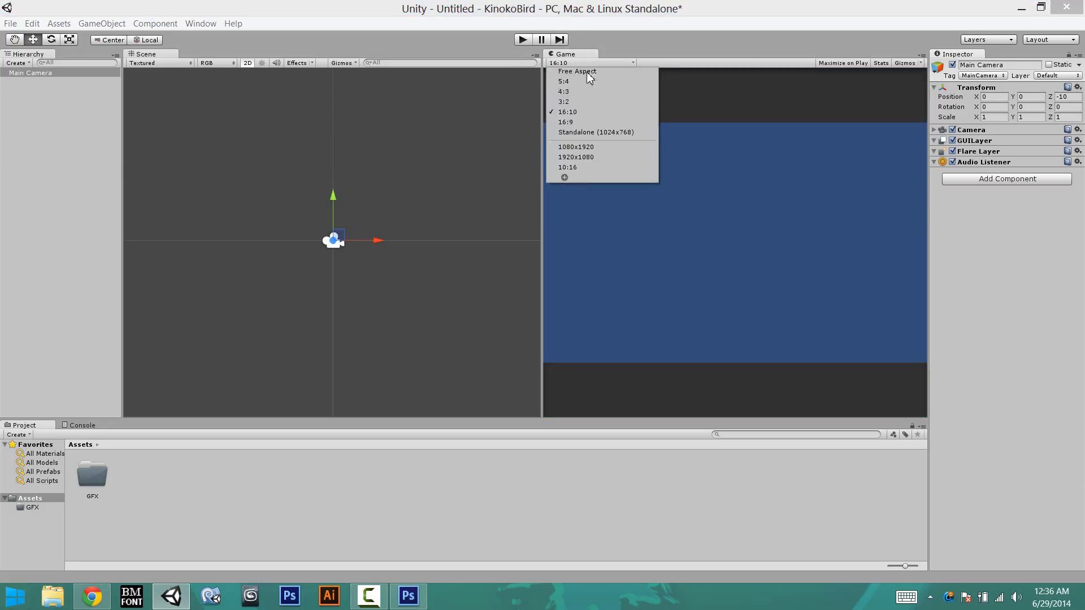
pyautogui.click(581, 122)
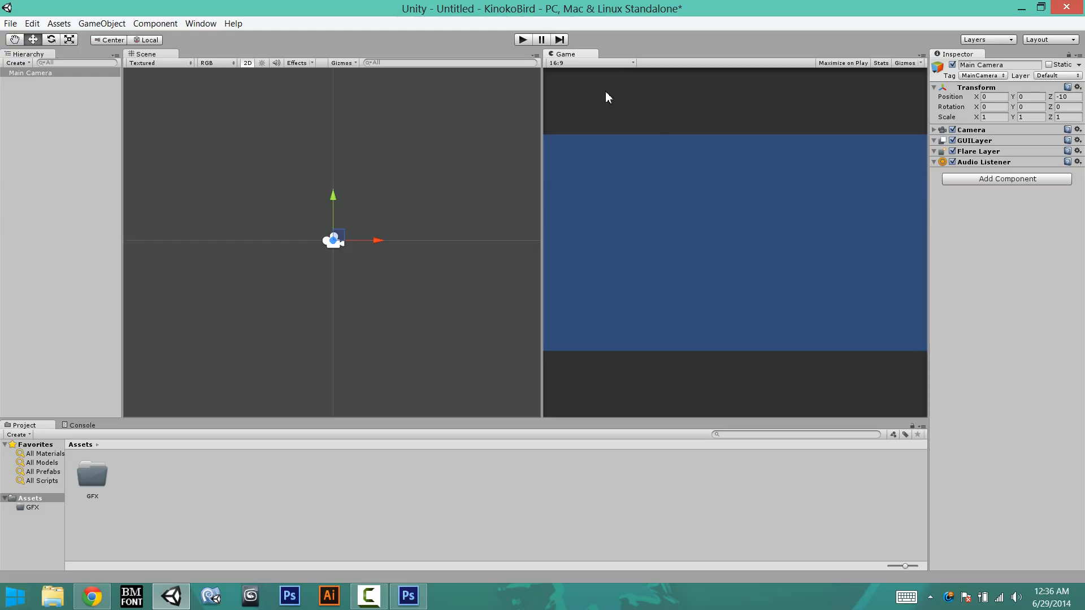
pyautogui.click(609, 62)
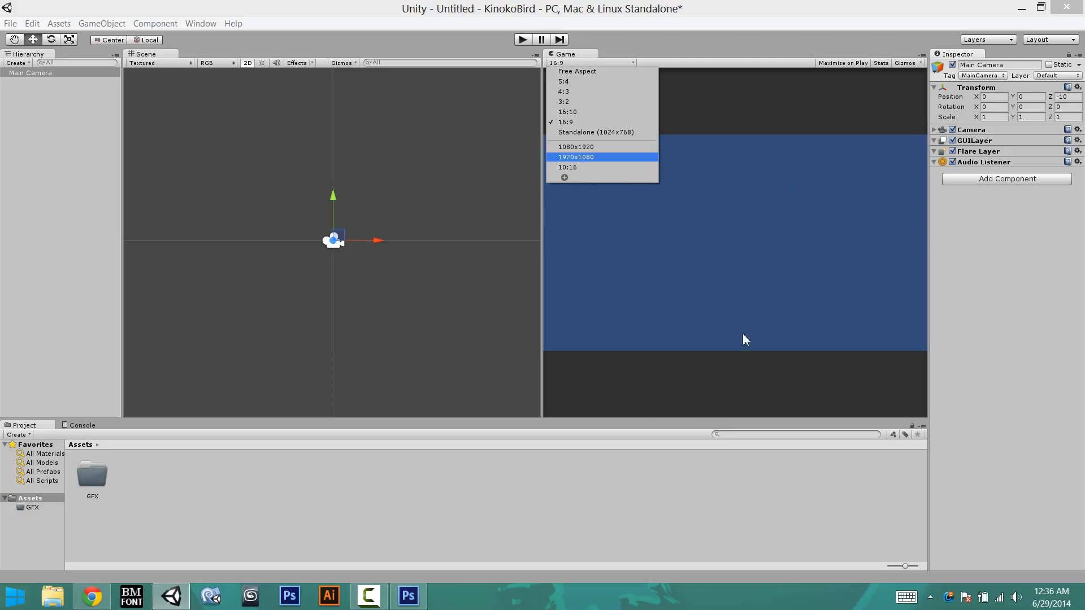
pyautogui.click(601, 166)
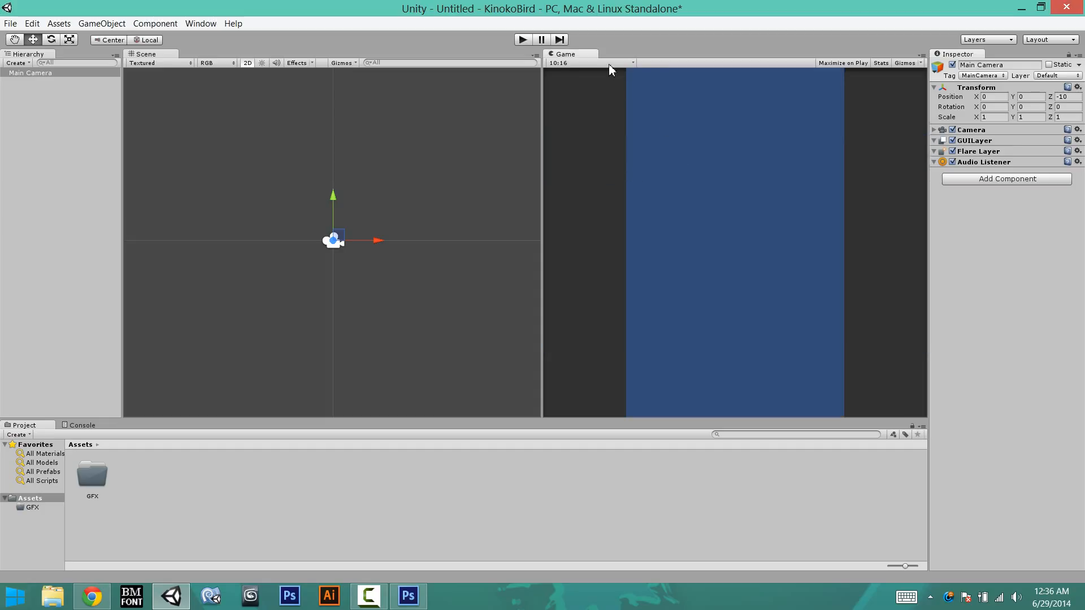
# Try the Fixed Resolution and Aspect Ratio types for a new Game view size, and cancel adding it.
pyautogui.click(624, 63)
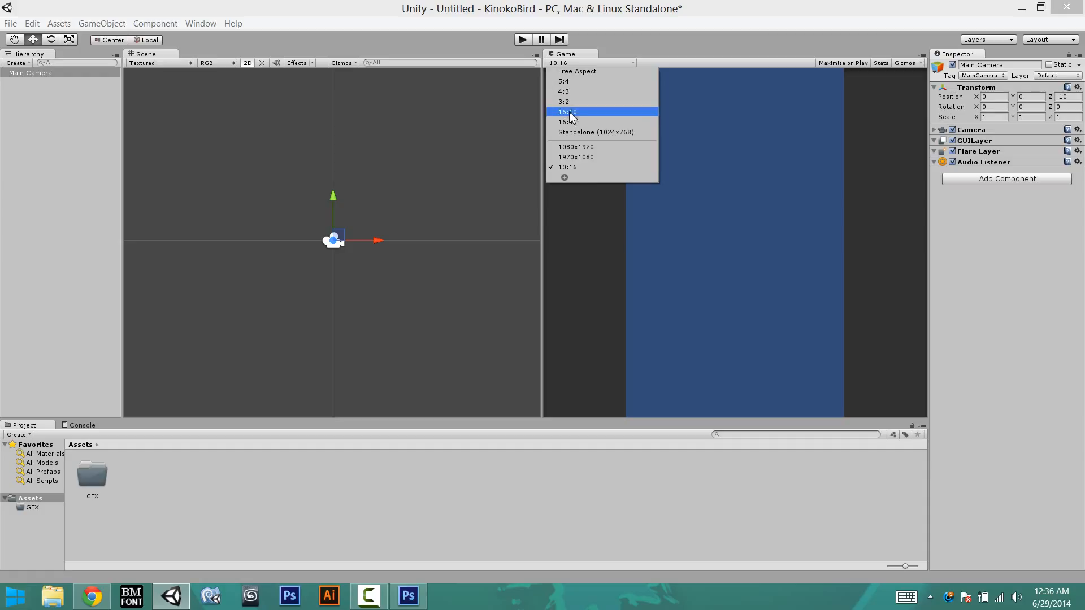
pyautogui.click(564, 178)
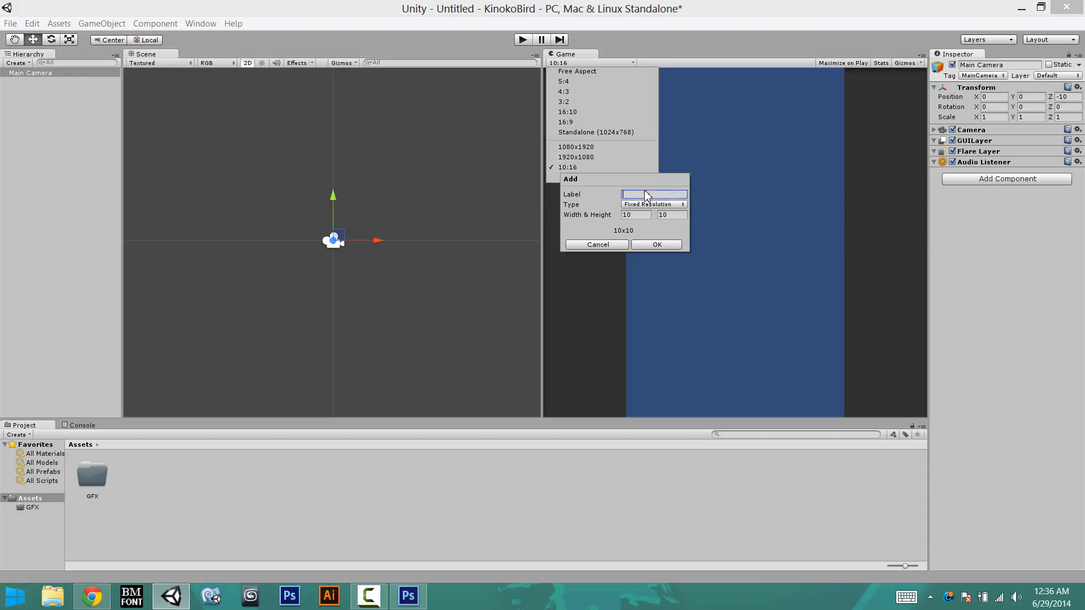
pyautogui.click(644, 193)
pyautogui.click(639, 205)
pyautogui.click(654, 218)
pyautogui.click(649, 205)
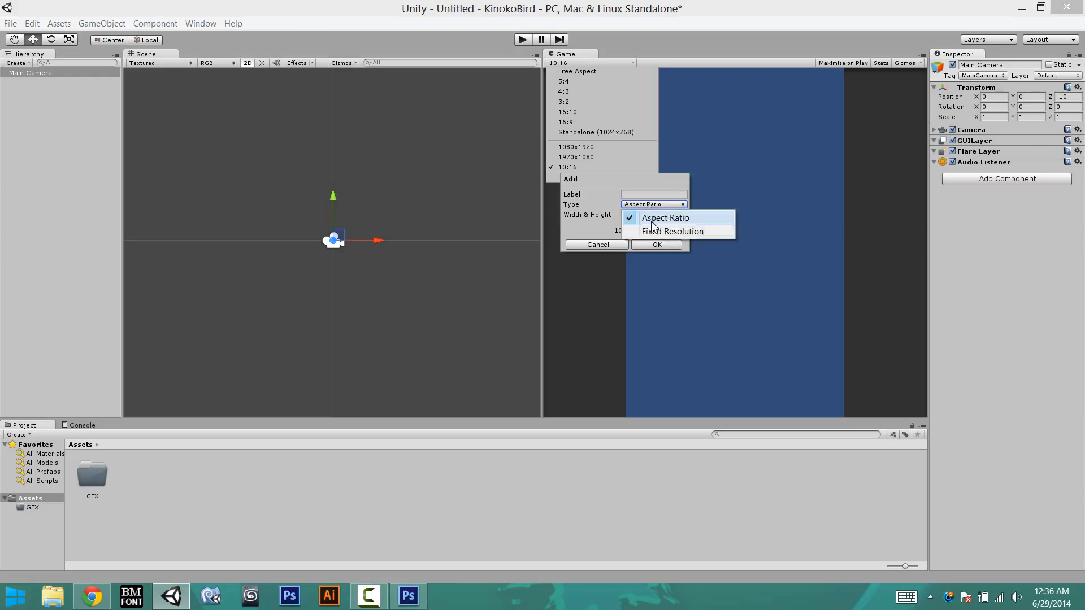
pyautogui.click(653, 229)
pyautogui.click(650, 206)
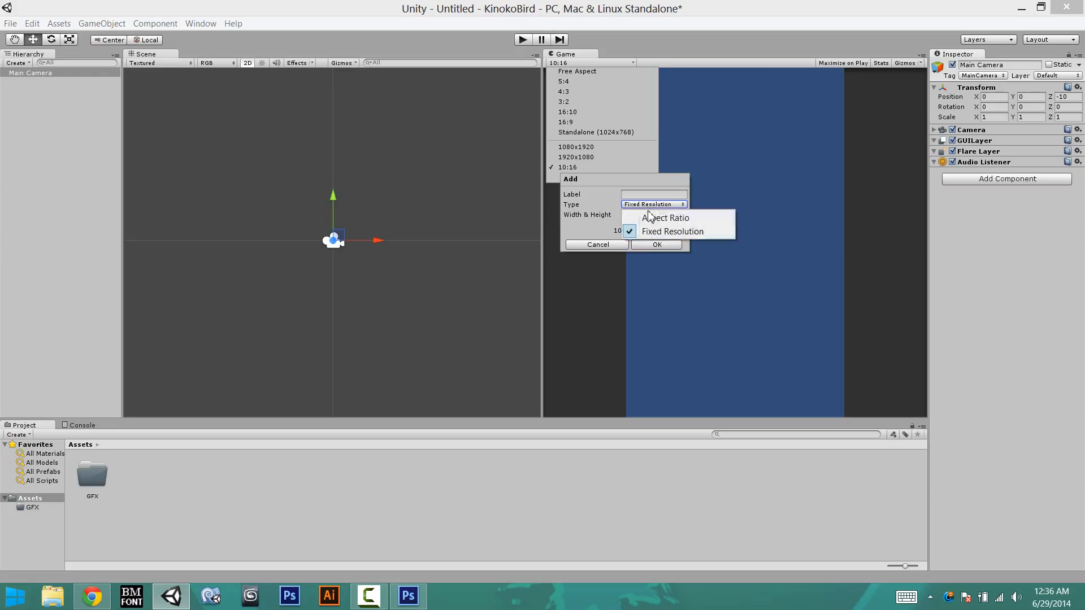
pyautogui.click(650, 218)
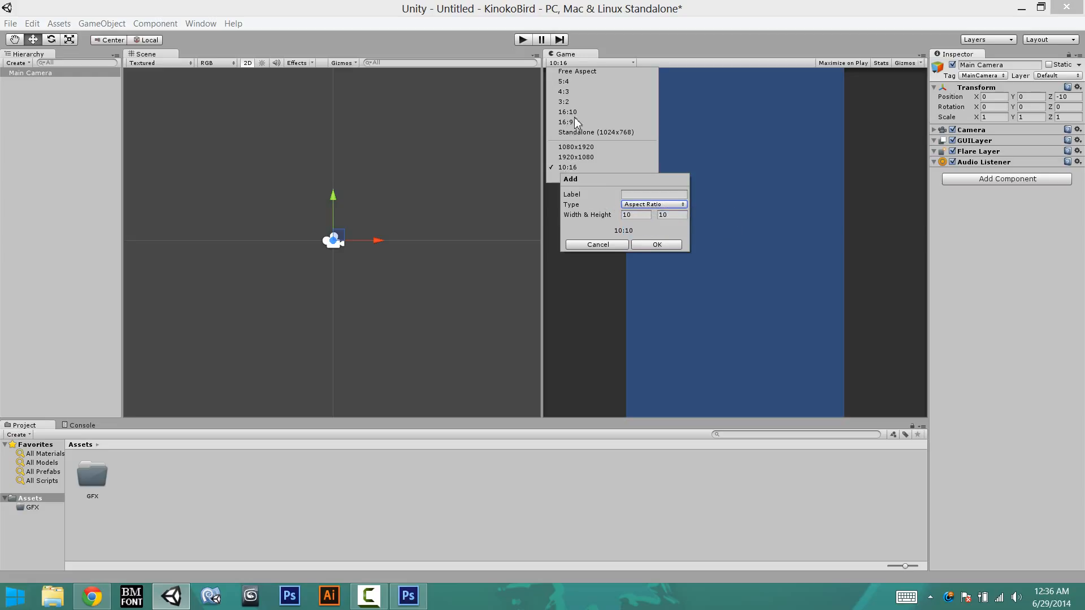
pyautogui.click(602, 244)
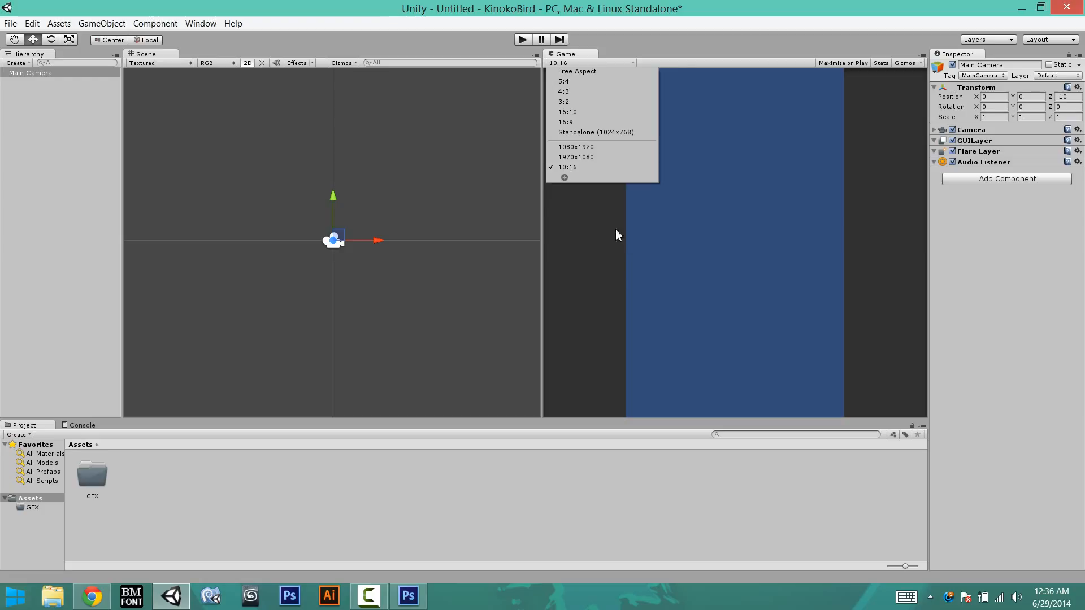
pyautogui.click(581, 229)
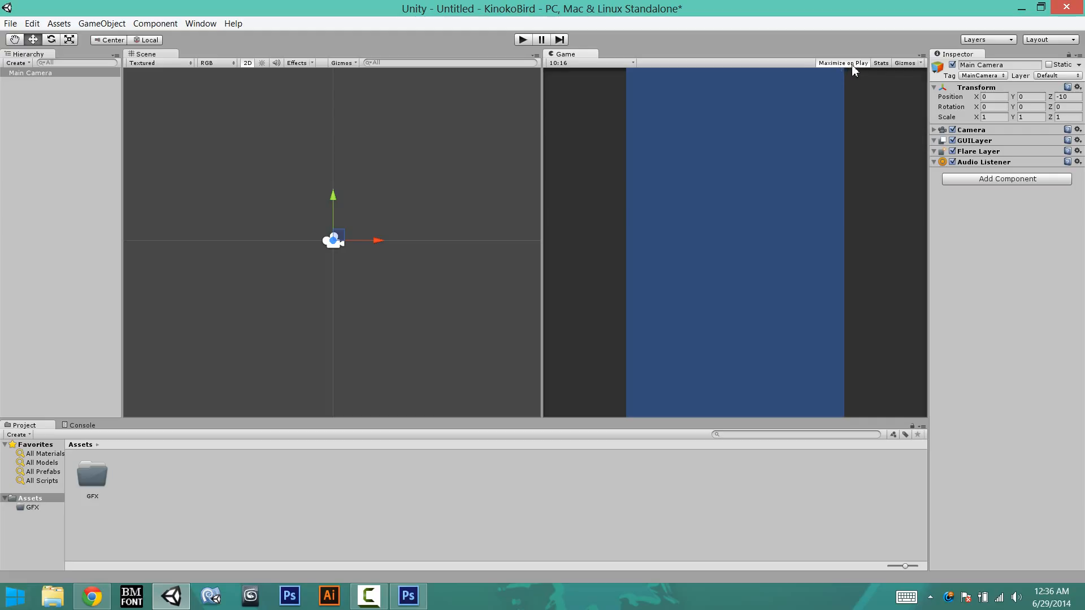
# Test playing the scene with the Game view maximized, stop it, and briefly show the Game view's rendering statistics.
pyautogui.click(517, 40)
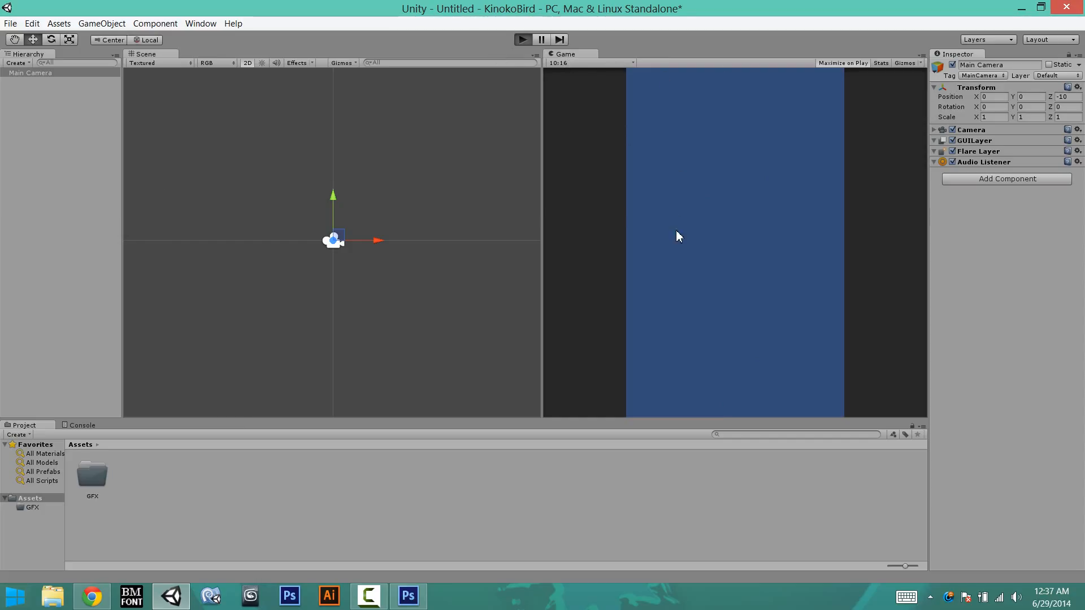
pyautogui.click(525, 41)
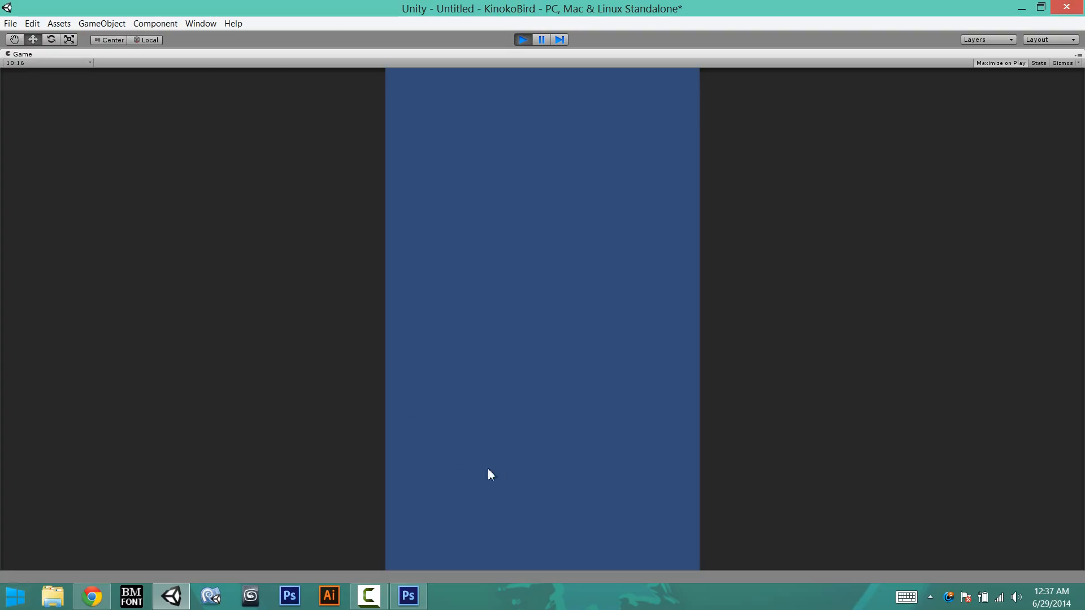
pyautogui.click(523, 39)
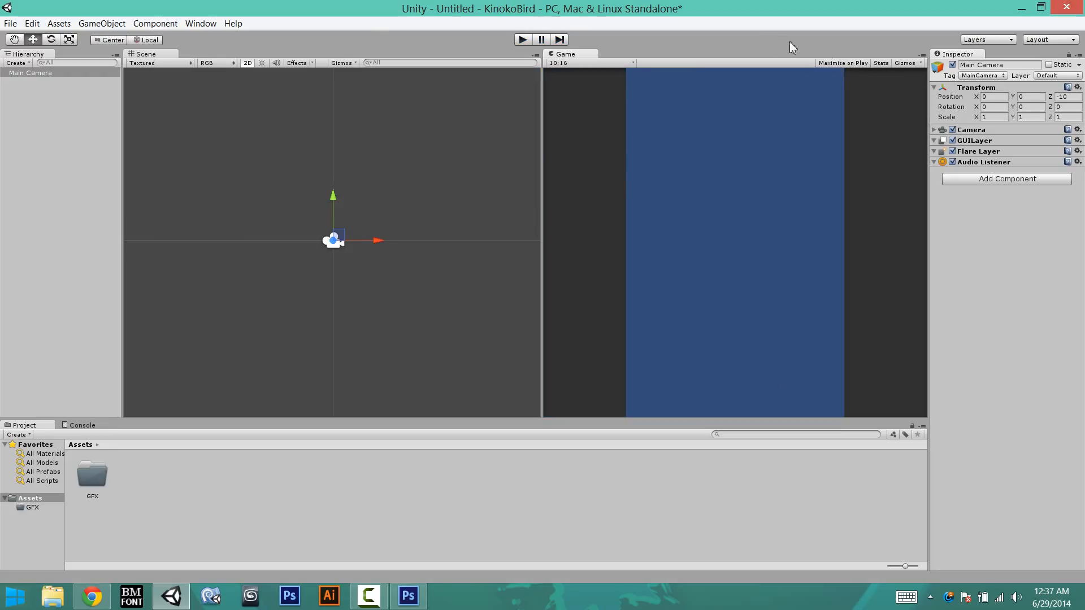
pyautogui.click(879, 63)
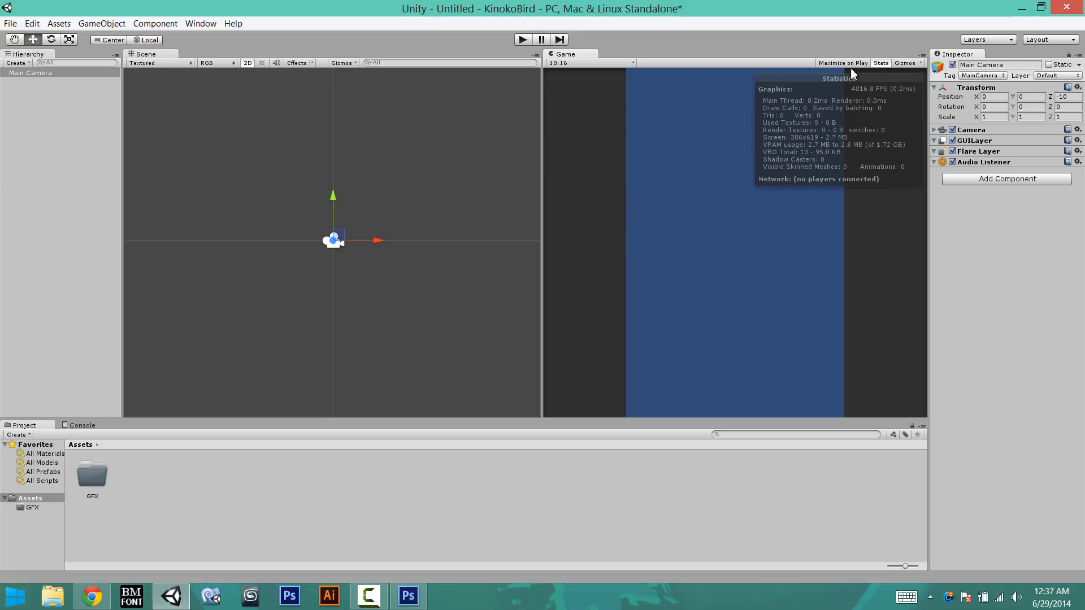
pyautogui.click(879, 64)
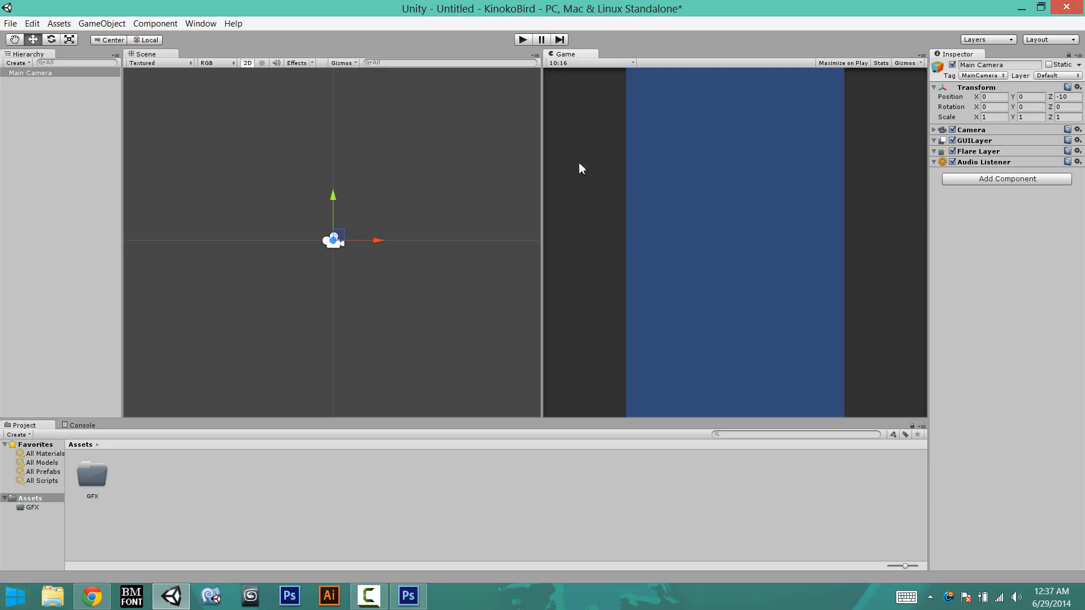
# Switch to Photoshop and point out the bird frames and the text titles in BirdSprites.psd with temporary marquee selections.
pyautogui.click(408, 596)
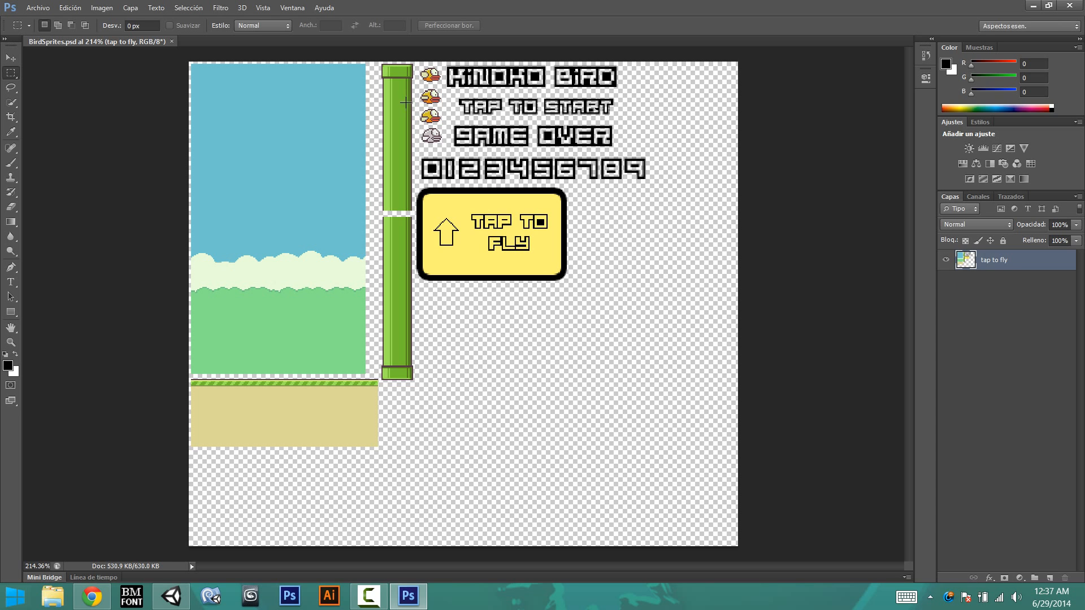
pyautogui.moveTo(417, 65); pyautogui.dragTo(445, 148)
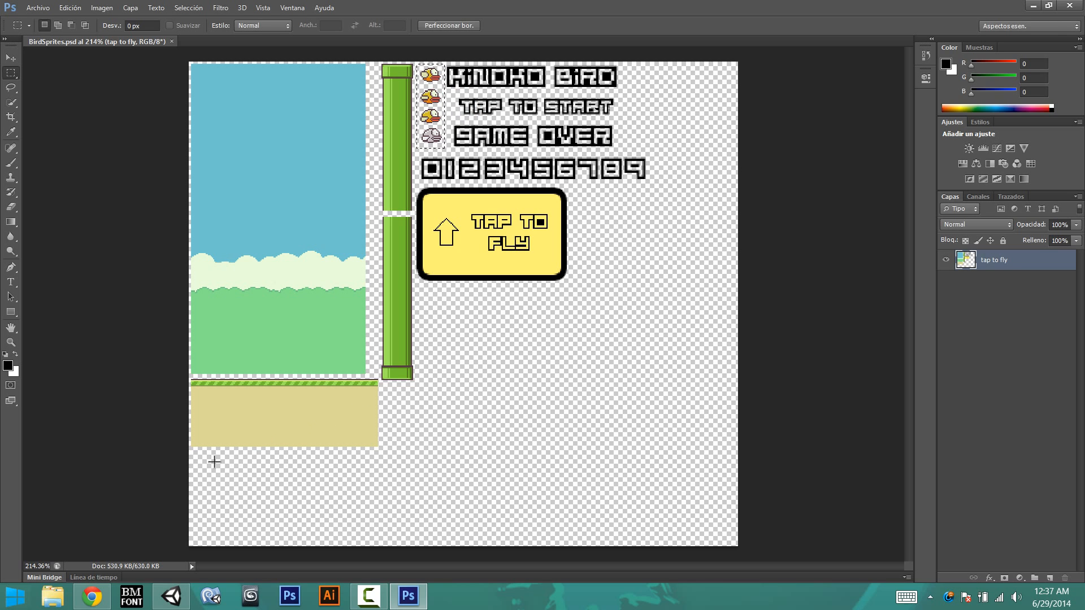
pyautogui.click(209, 458)
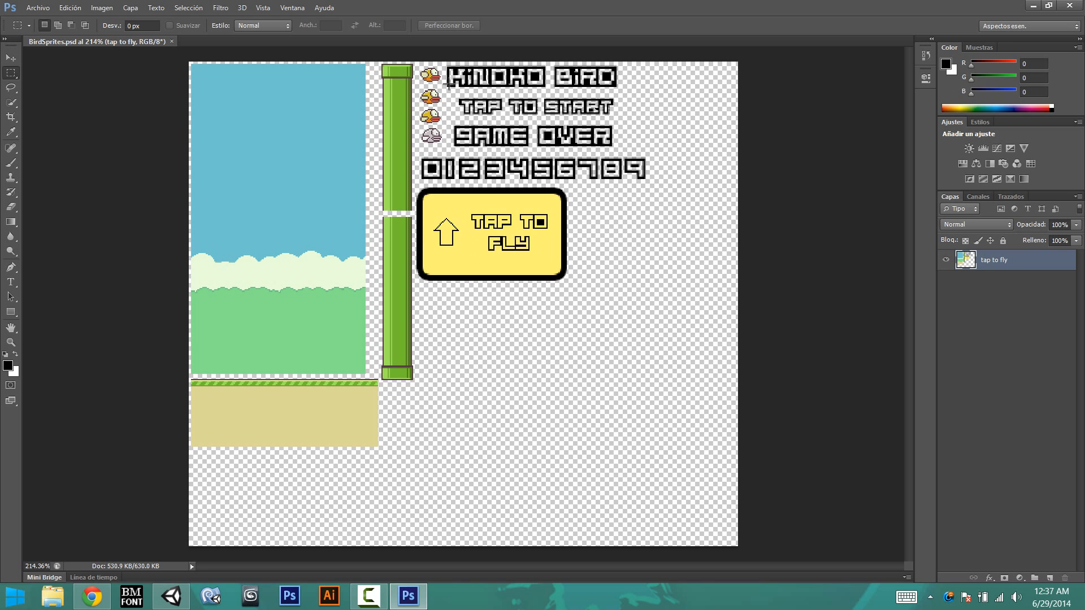
pyautogui.moveTo(447, 64); pyautogui.dragTo(628, 152)
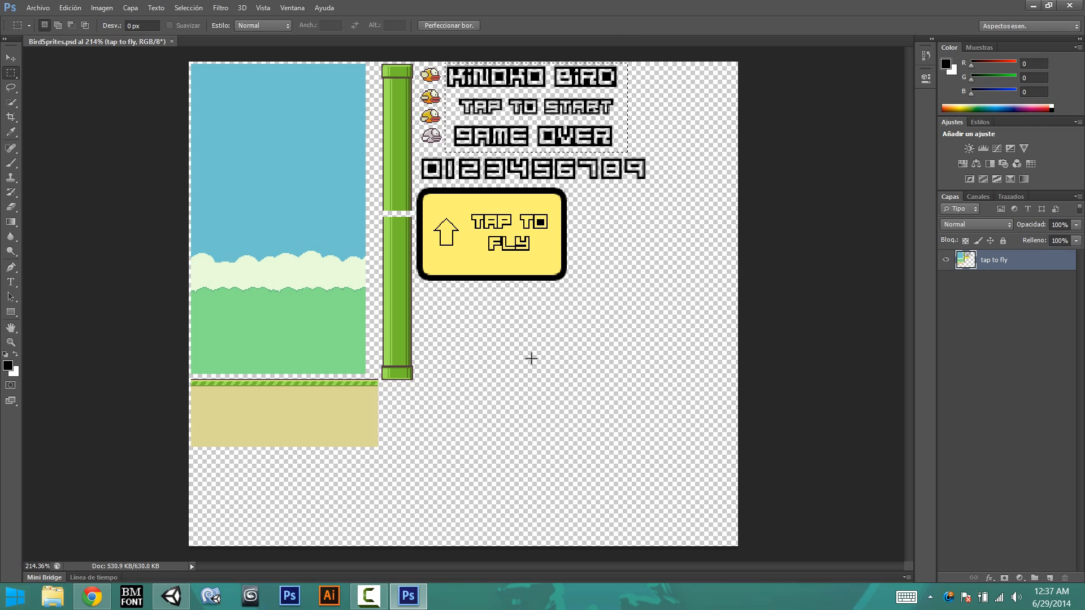
pyautogui.click(217, 466)
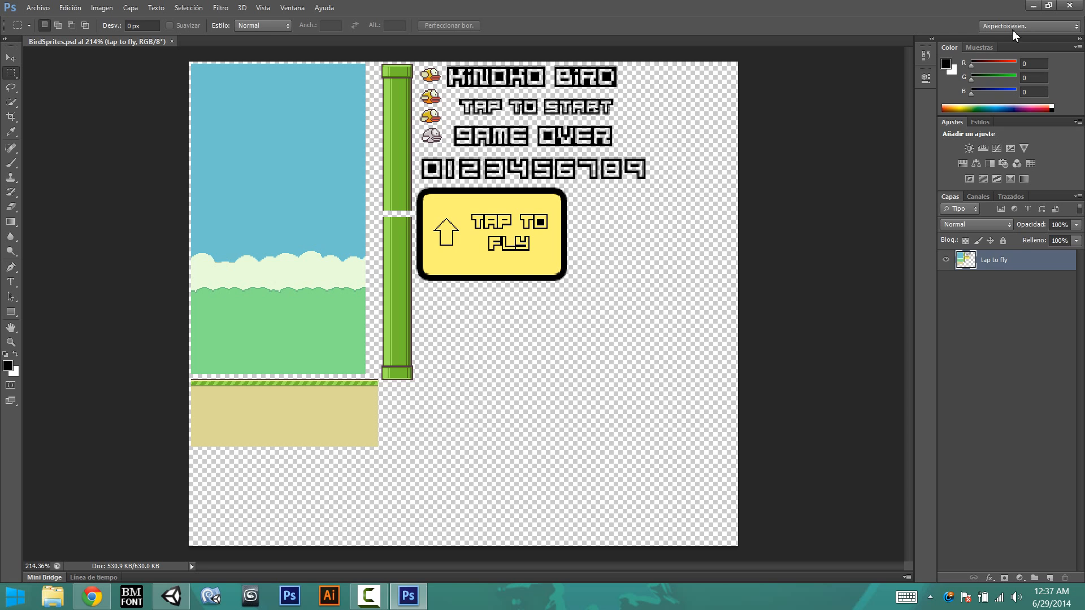
# Switch back to Unity and open the empty GFX folder in the project's assets.
pyautogui.click(1033, 7)
pyautogui.click(142, 486)
pyautogui.doubleClick(89, 477)
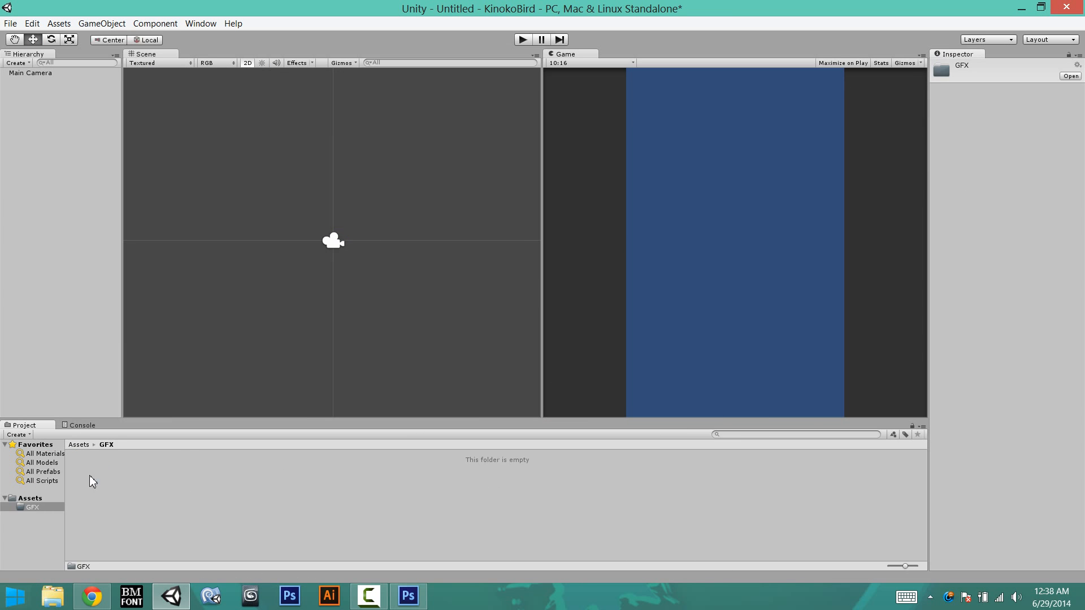
pyautogui.rightClick(90, 479)
pyautogui.moveTo(174, 297)
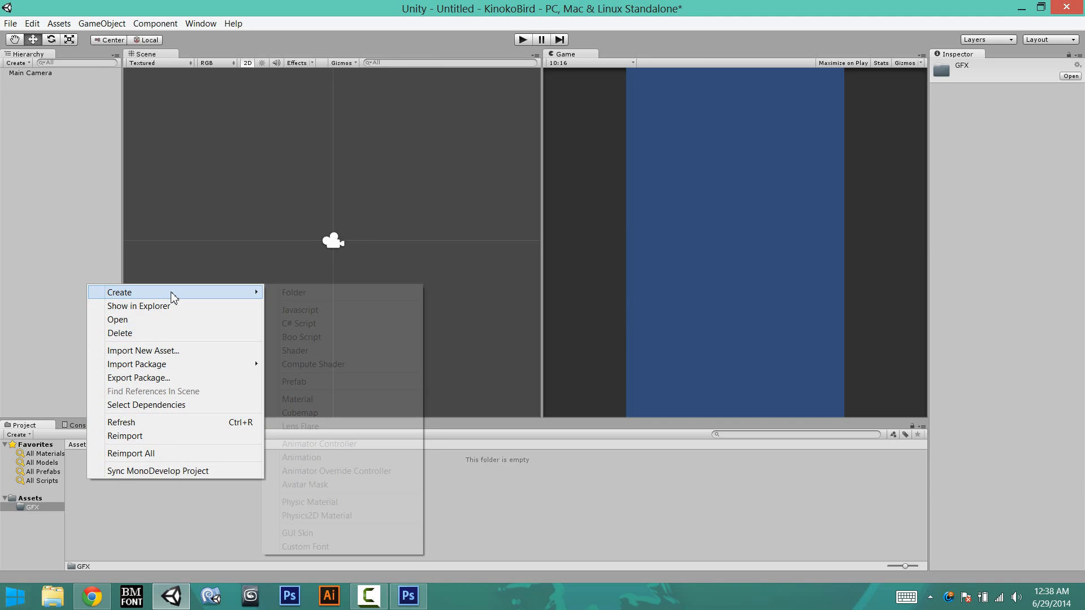
pyautogui.click(81, 265)
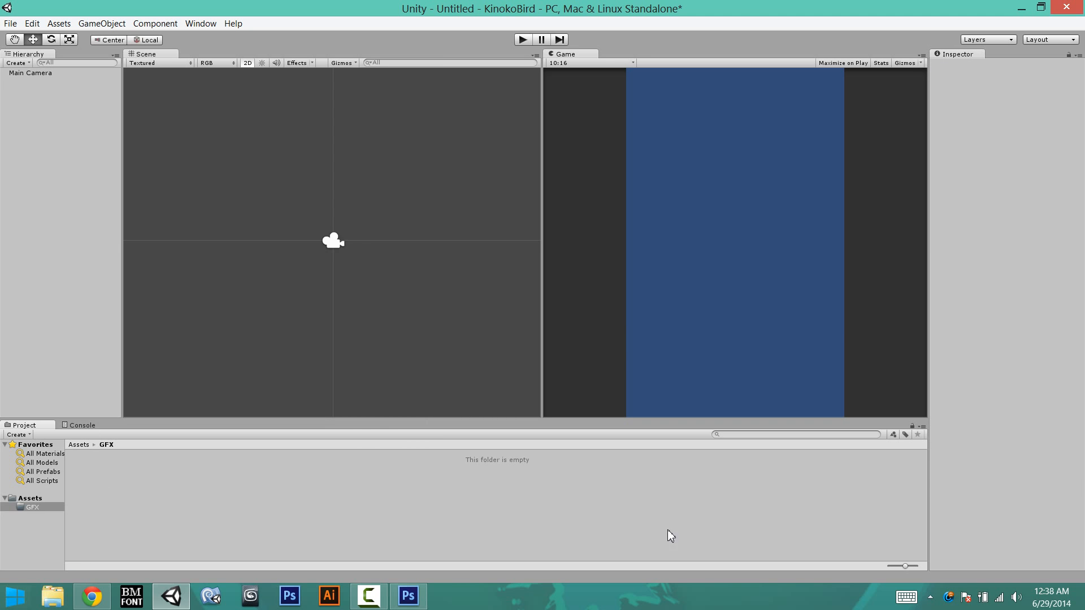
# Switch to Photoshop and set the Save for Web export of BirdSprites.psd to the PNG-24 format.
pyautogui.click(408, 596)
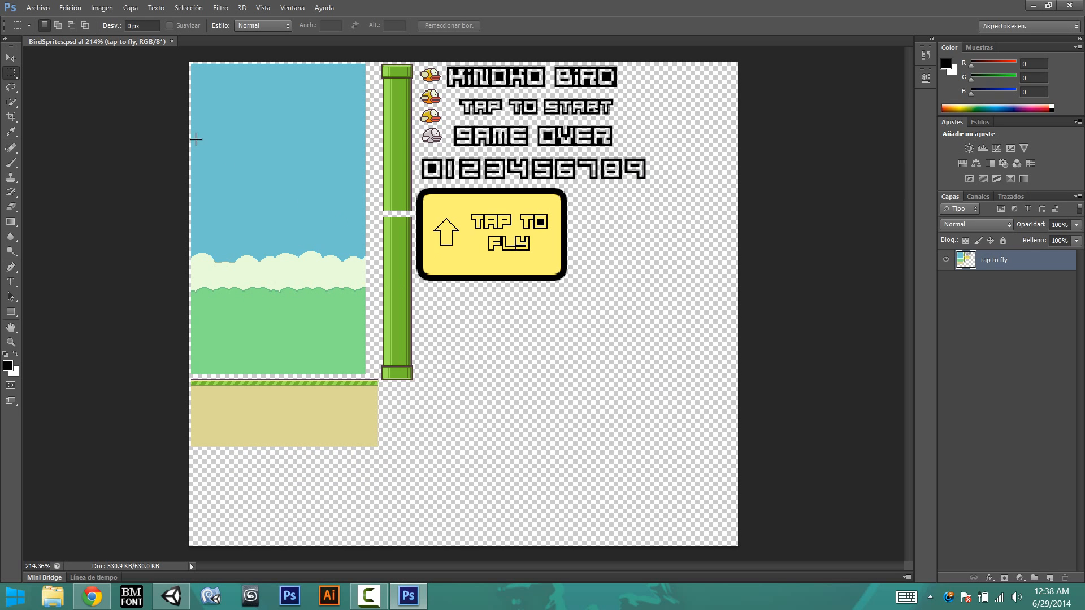
pyautogui.click(37, 8)
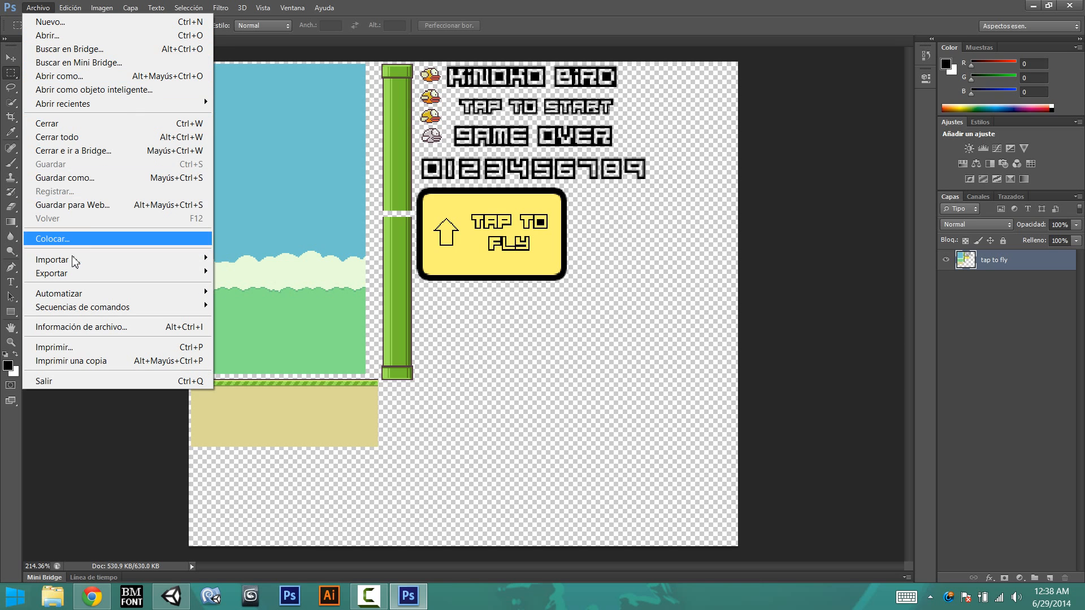
pyautogui.click(103, 205)
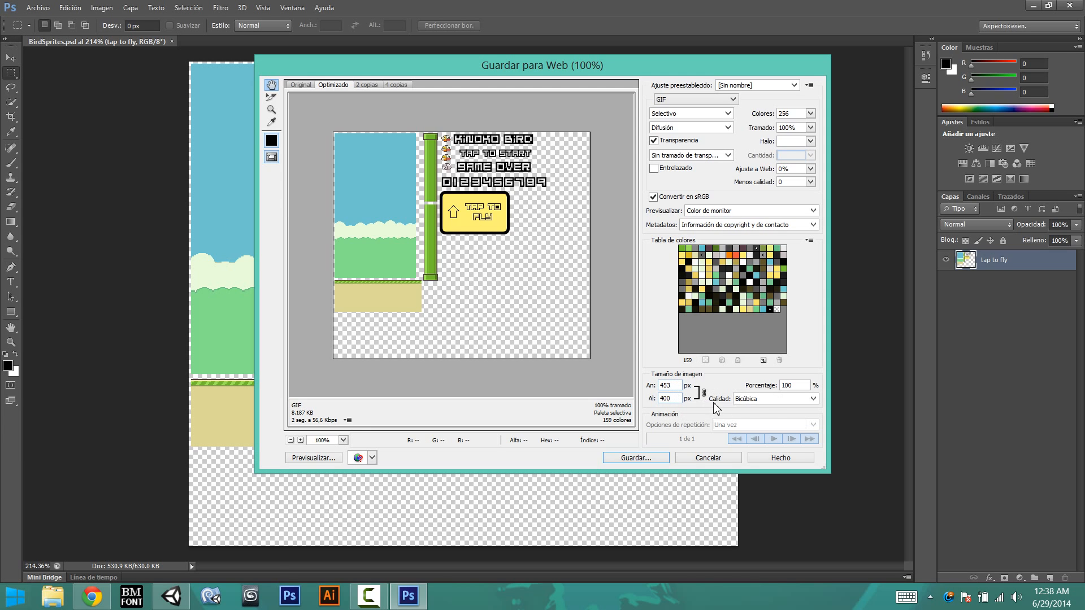
pyautogui.click(648, 458)
pyautogui.click(671, 83)
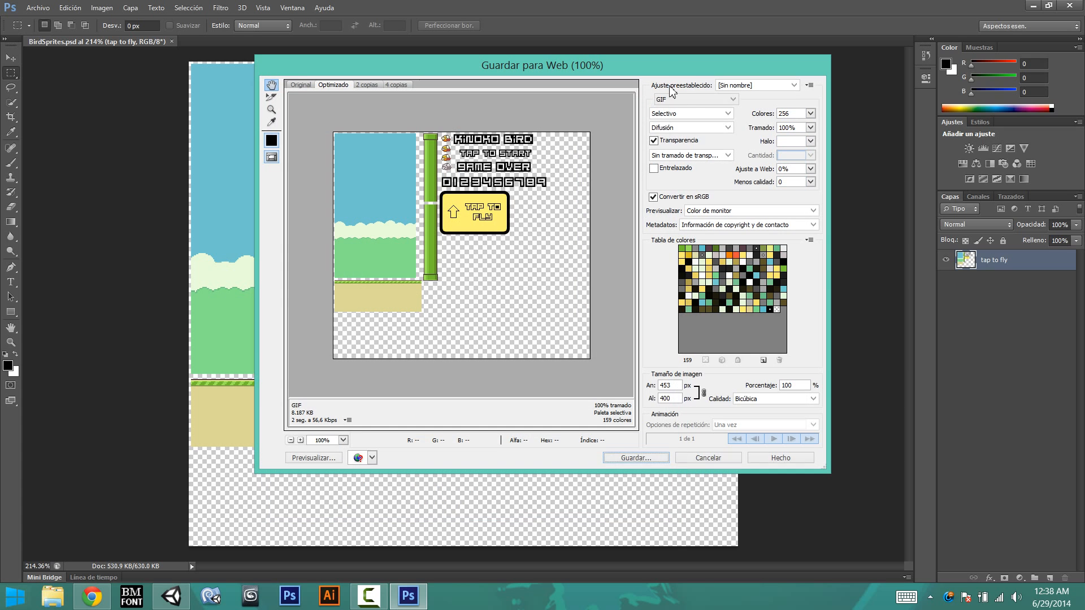
pyautogui.click(695, 99)
pyautogui.click(686, 131)
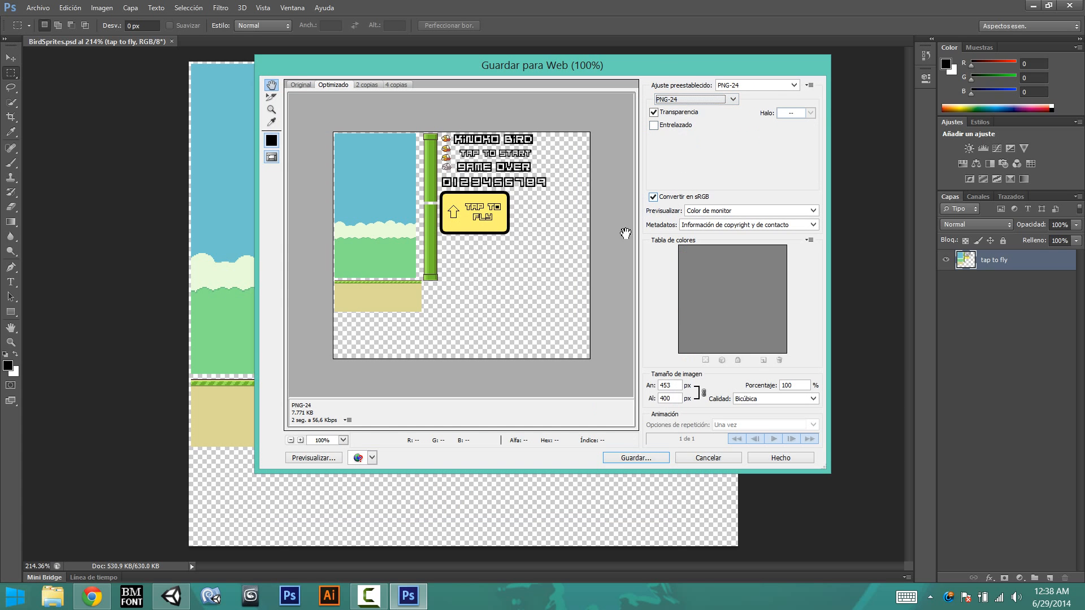
# Save the optimized image to the Desktop under the name BirdSprites.
pyautogui.click(646, 457)
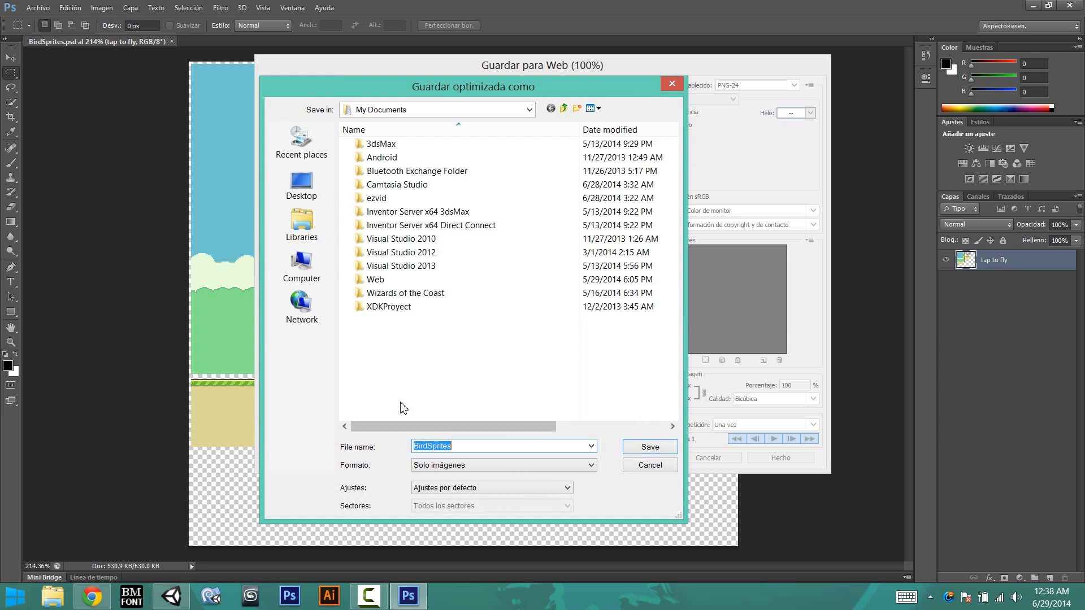
pyautogui.click(301, 183)
pyautogui.click(643, 447)
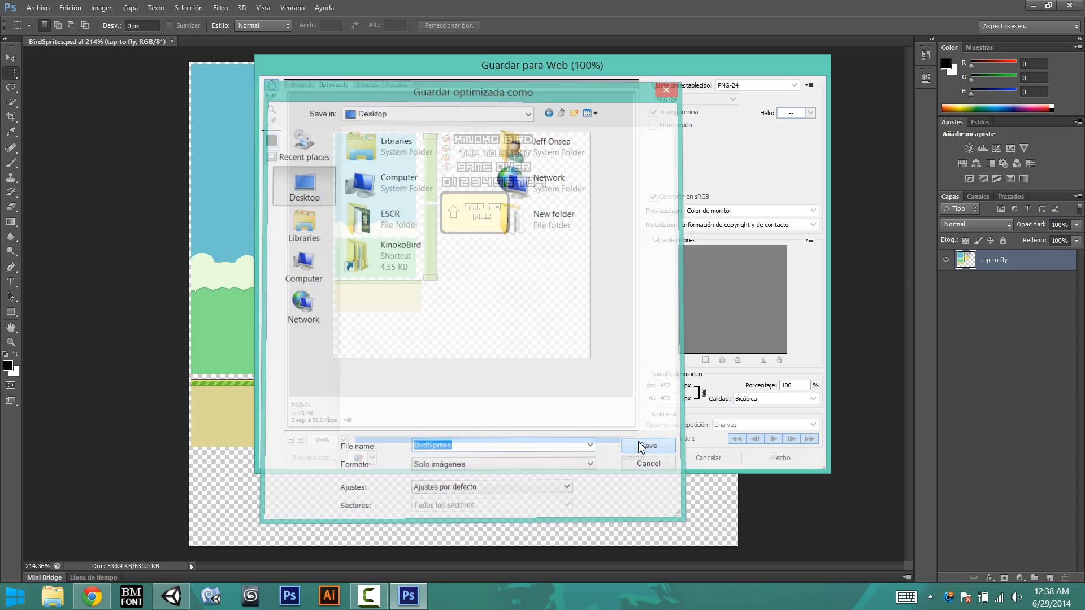
# Bring the exported BirdSprites PNG from the desktop into Unity's GFX folder, dismiss the crash report, and close the Welcome To Unity window.
pyautogui.click(1032, 5)
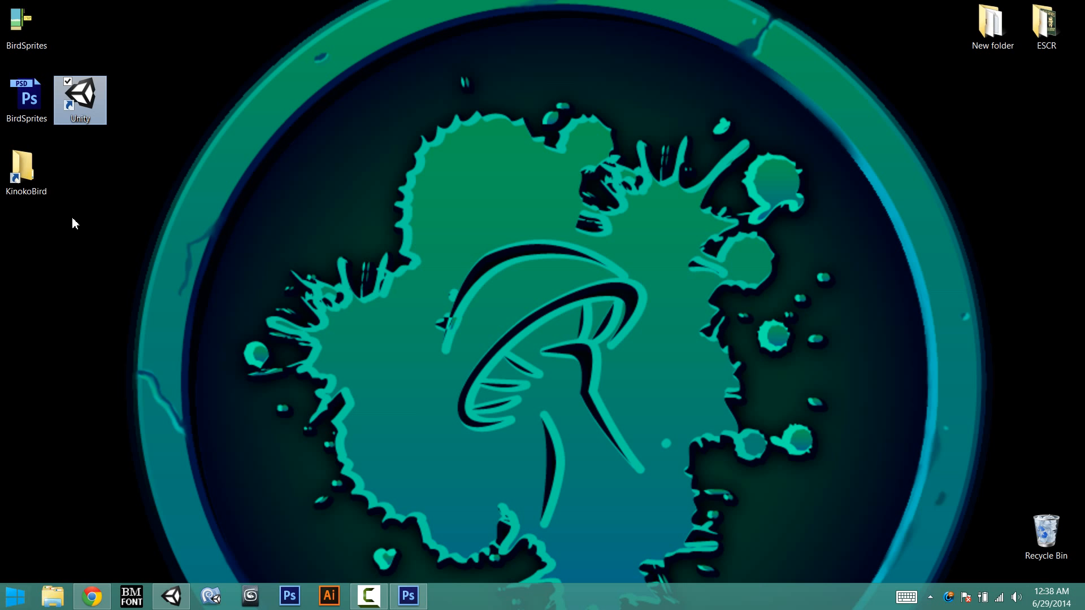
pyautogui.moveTo(26, 28); pyautogui.dragTo(114, 480)
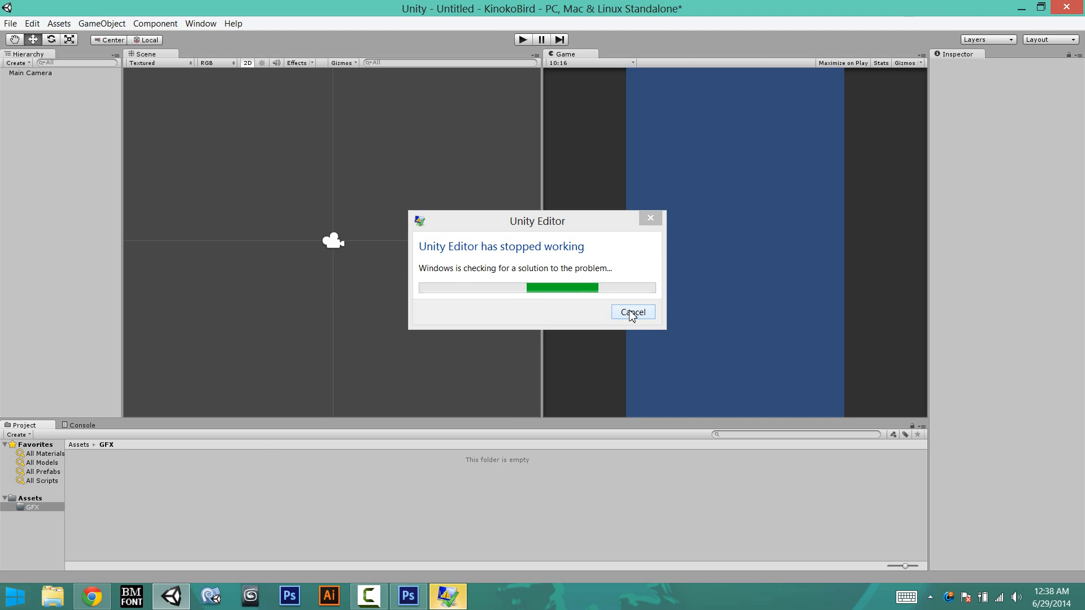
pyautogui.click(632, 312)
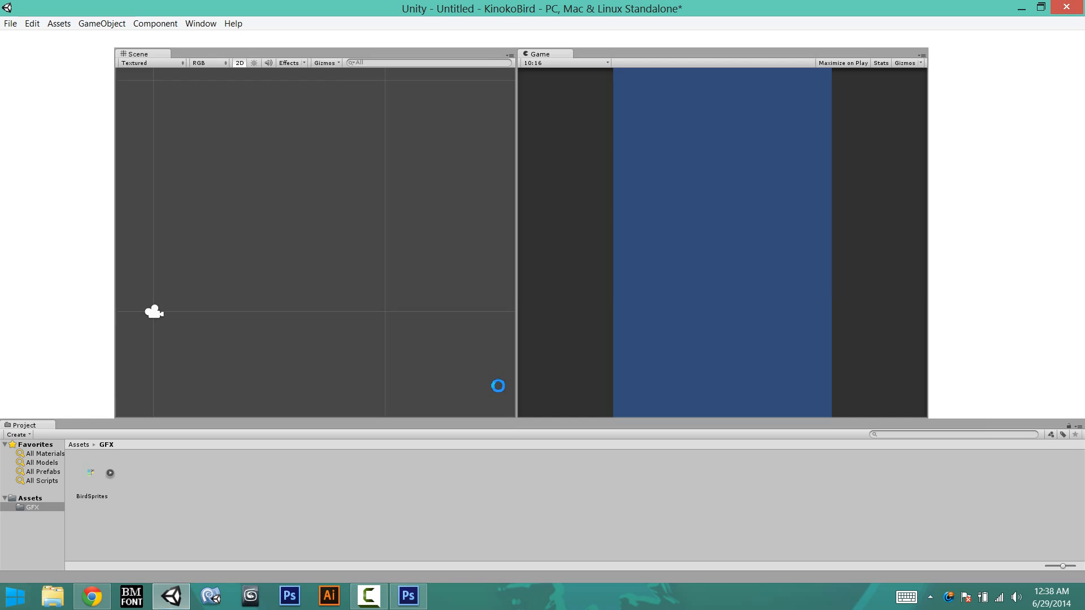
pyautogui.click(102, 472)
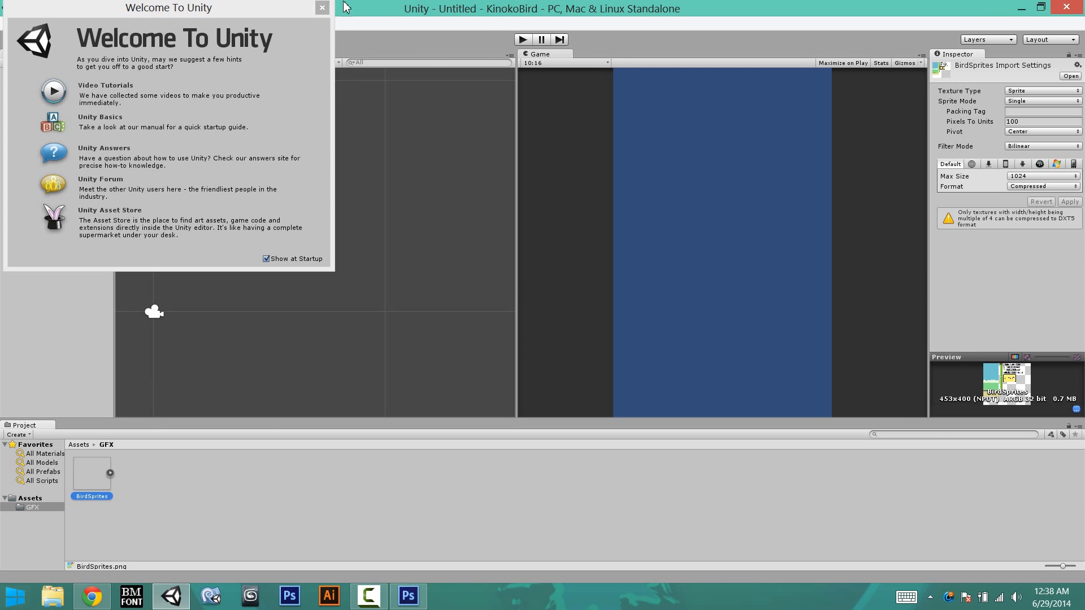
pyautogui.click(322, 7)
# Browse the Desktop for the BirdSprites files with Import New Asset, and cancel the import.
pyautogui.rightClick(189, 483)
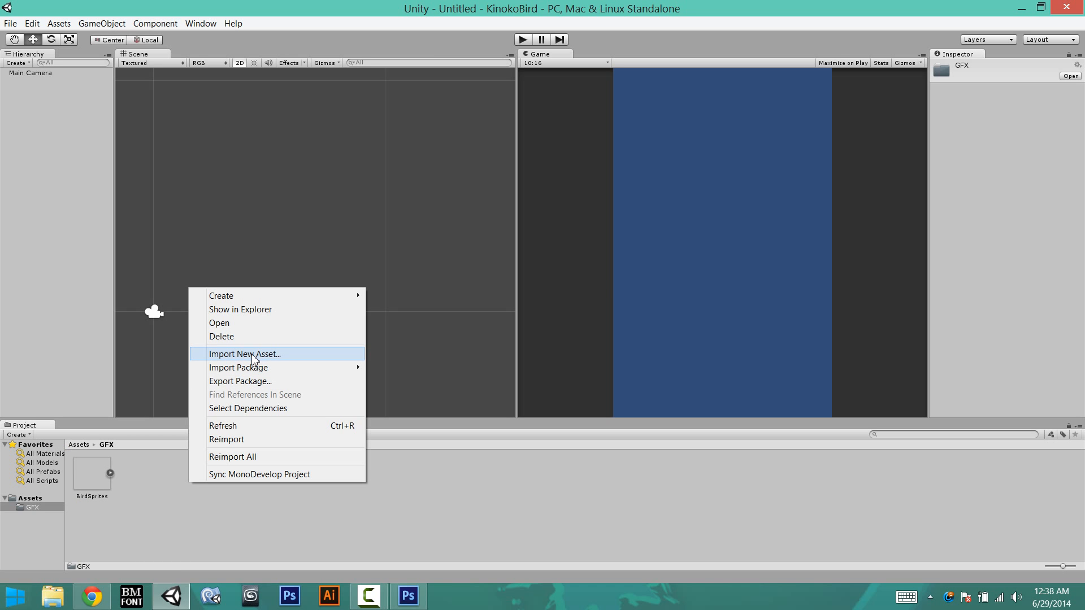
pyautogui.click(300, 355)
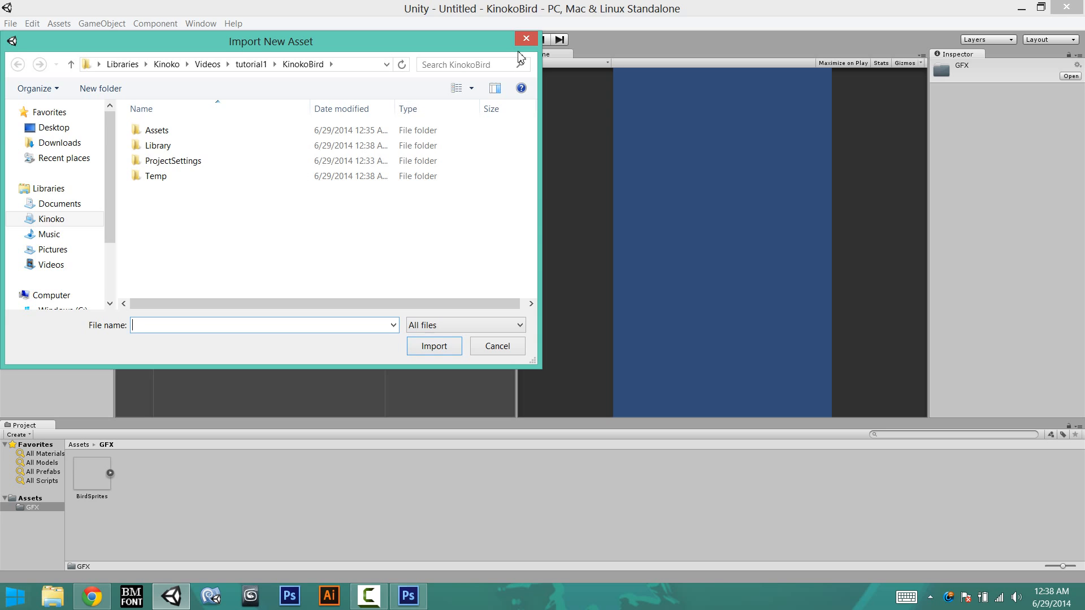
pyautogui.click(56, 128)
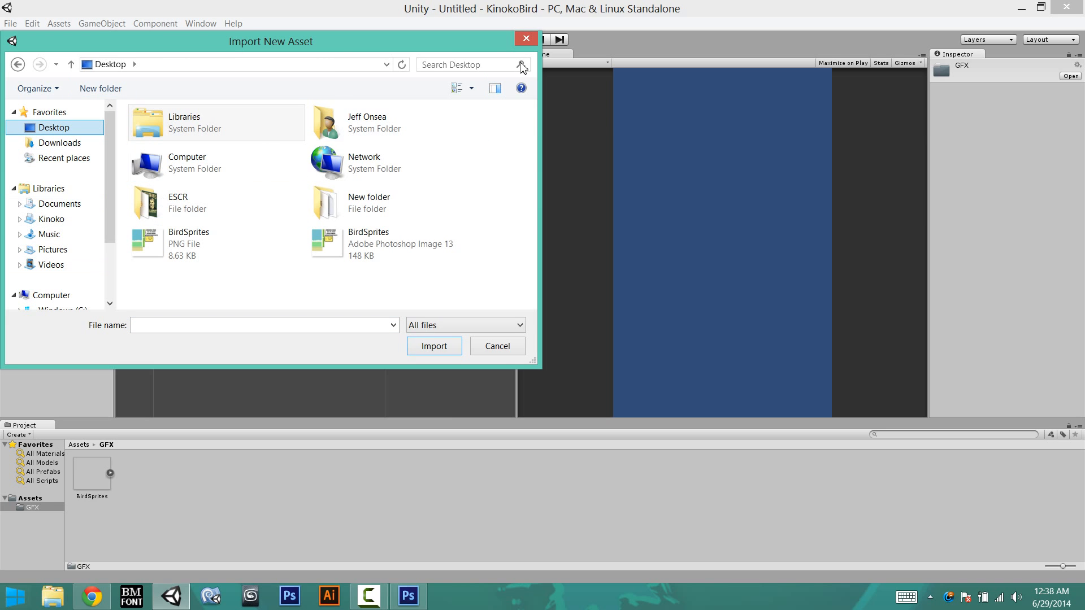
pyautogui.click(234, 251)
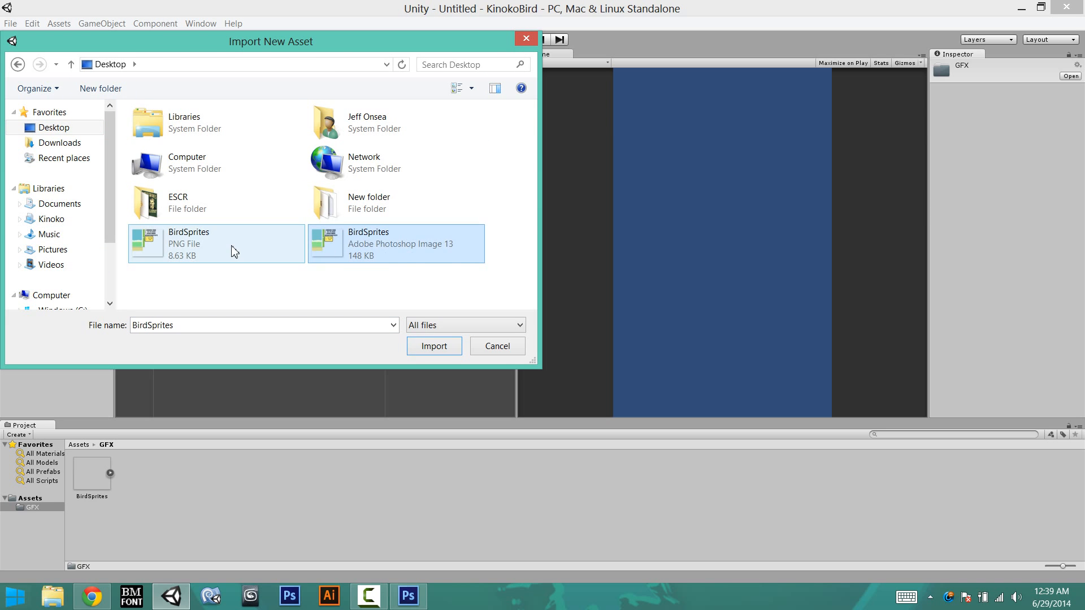
pyautogui.click(526, 38)
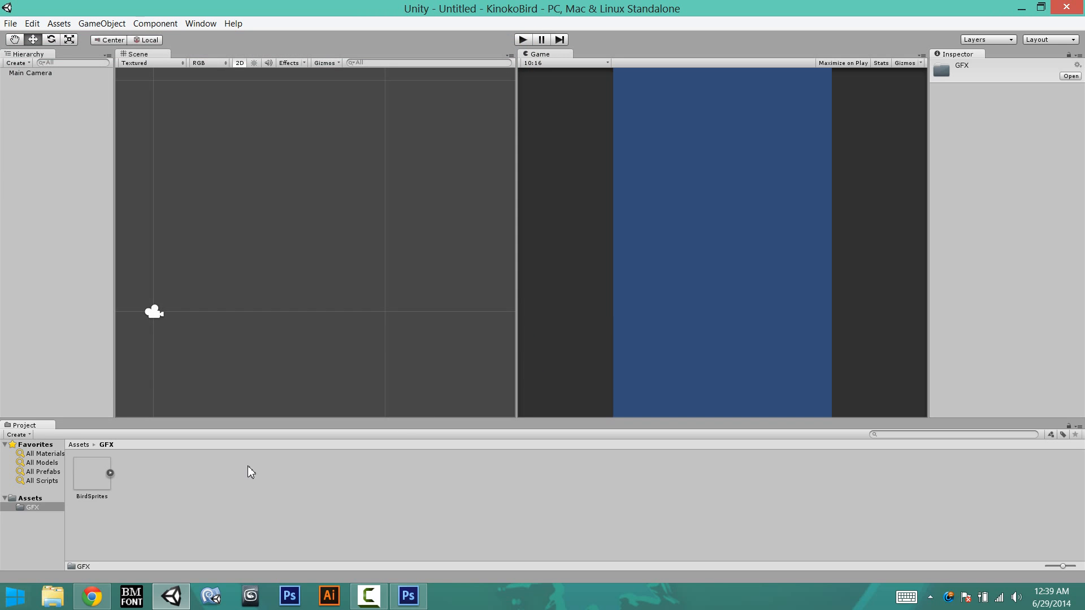
# Try the Texture type on the BirdSprites asset, return it to Sprite, and set its Sprite Mode to Multiple.
pyautogui.click(87, 478)
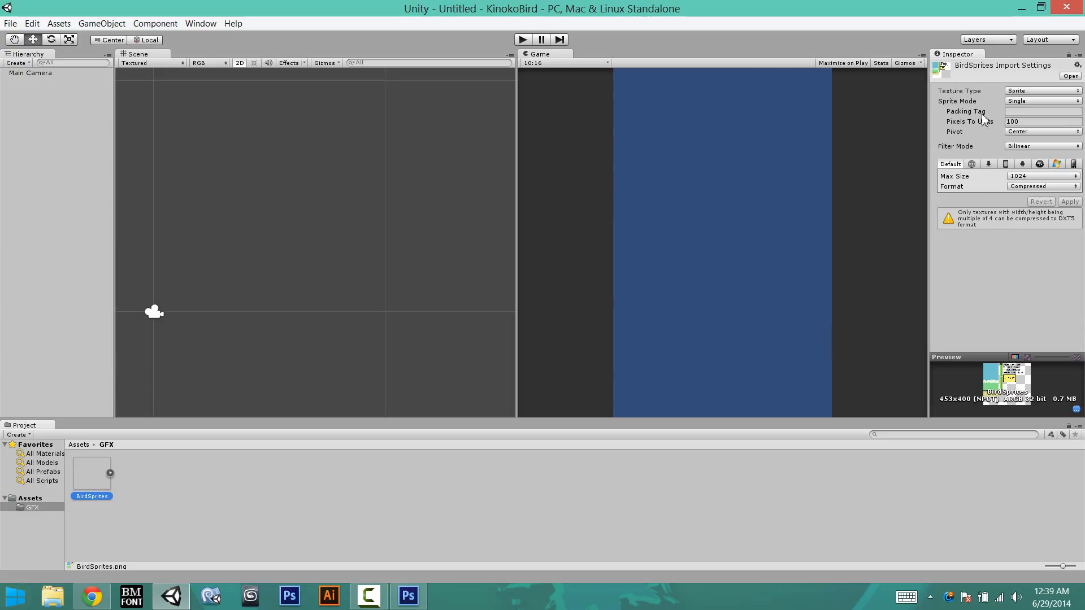
pyautogui.click(1021, 91)
pyautogui.click(1016, 106)
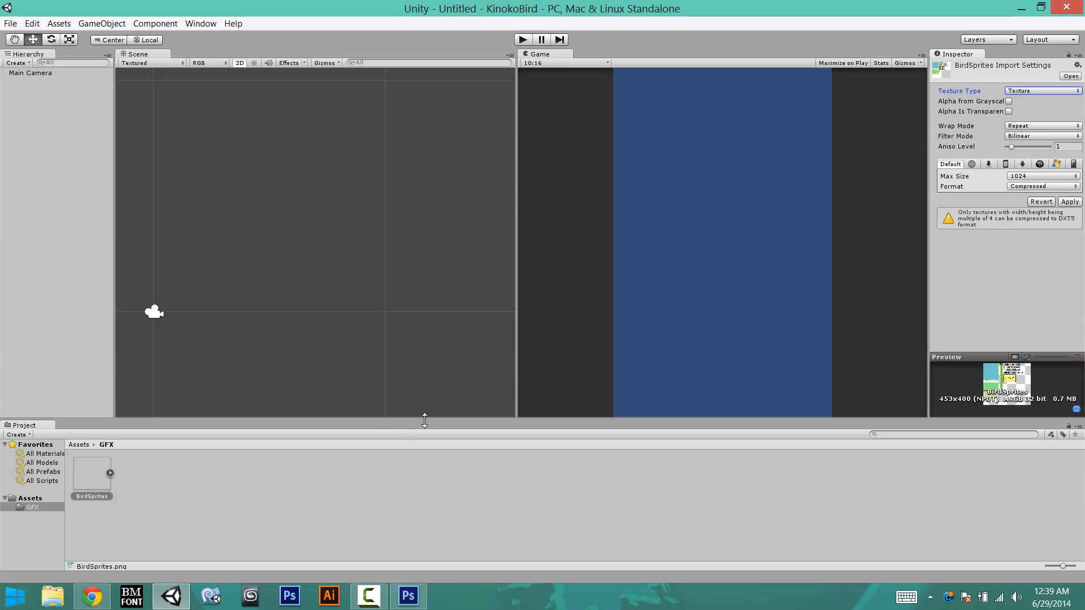
pyautogui.click(1022, 91)
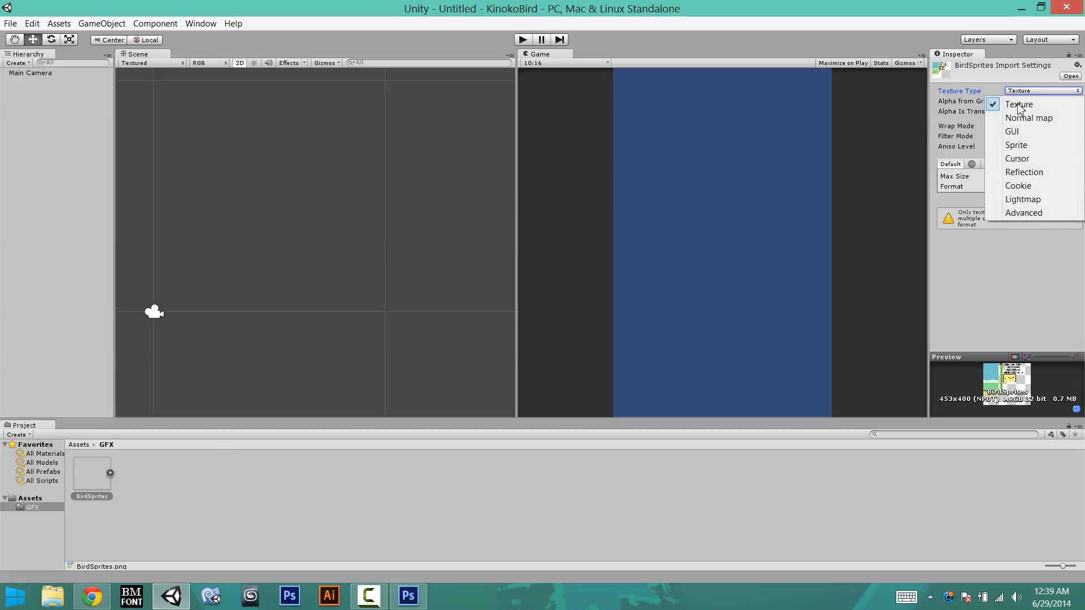
pyautogui.click(1014, 143)
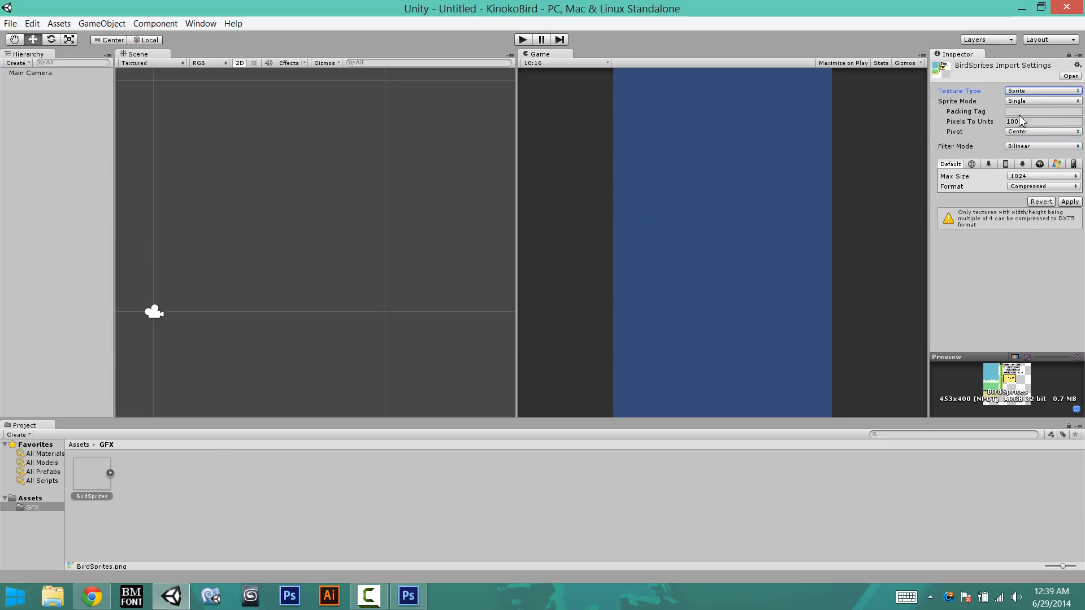
pyautogui.click(1031, 101)
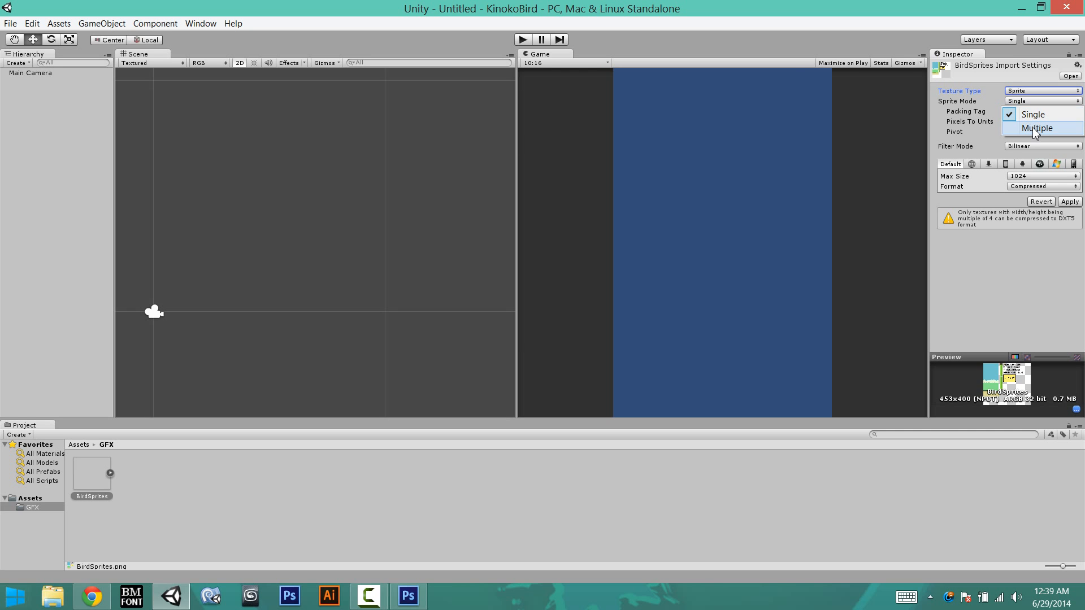
pyautogui.click(1033, 129)
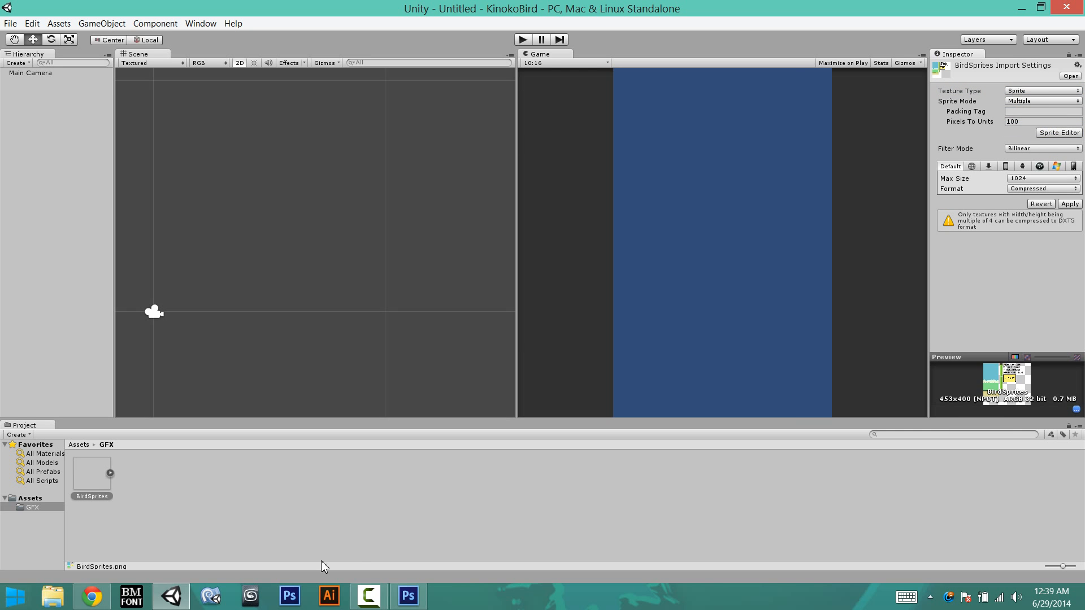
# Switch to Photoshop and point out the whole sprite sheet and the bird frames with marquee selections.
pyautogui.click(408, 595)
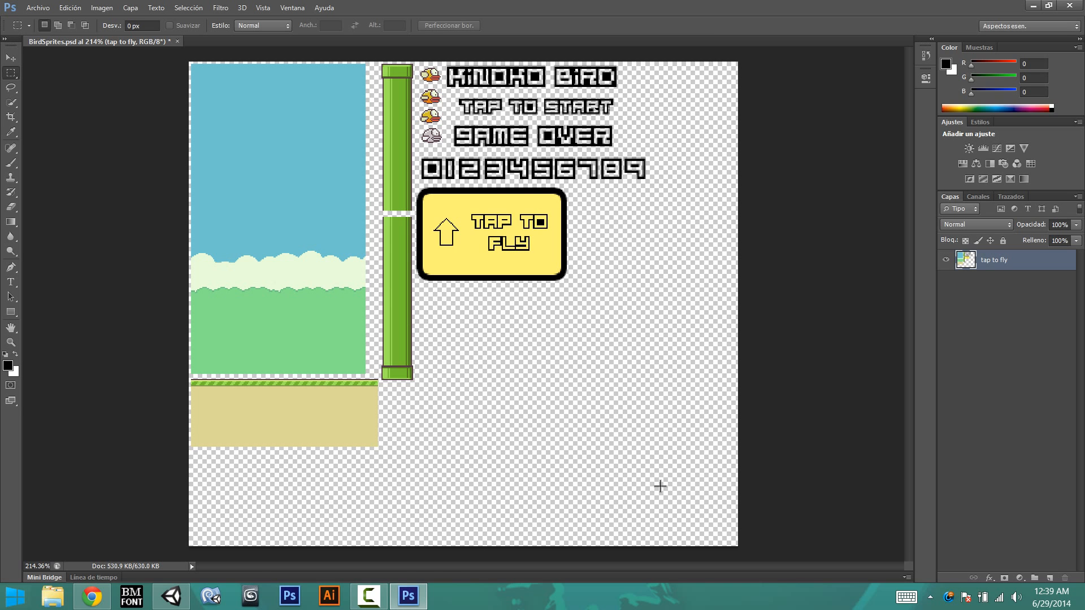
pyautogui.moveTo(660, 485); pyautogui.dragTo(169, 57)
pyautogui.click(522, 344)
pyautogui.moveTo(418, 65); pyautogui.dragTo(446, 146)
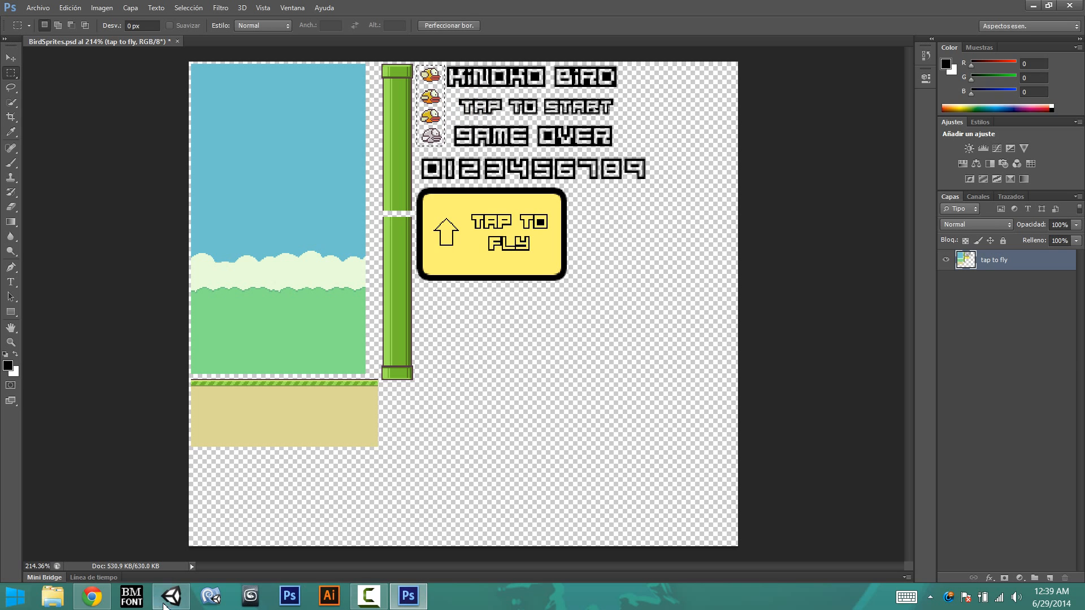
# Switch back to Unity, open BirdSprites.png in the Sprite Editor, and close the editor.
pyautogui.click(171, 596)
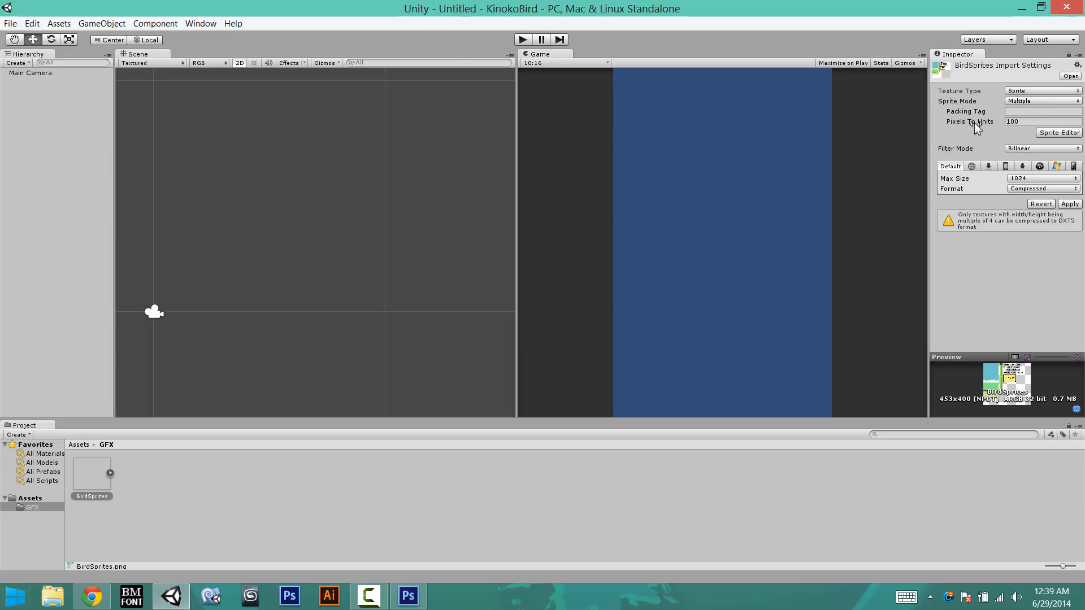
pyautogui.click(1043, 134)
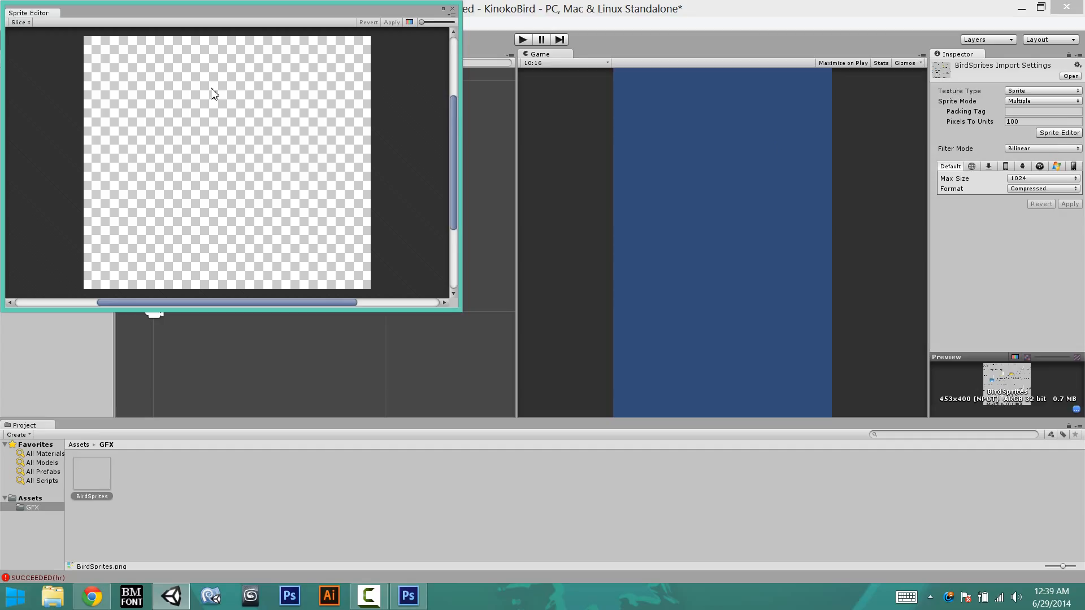
pyautogui.click(452, 8)
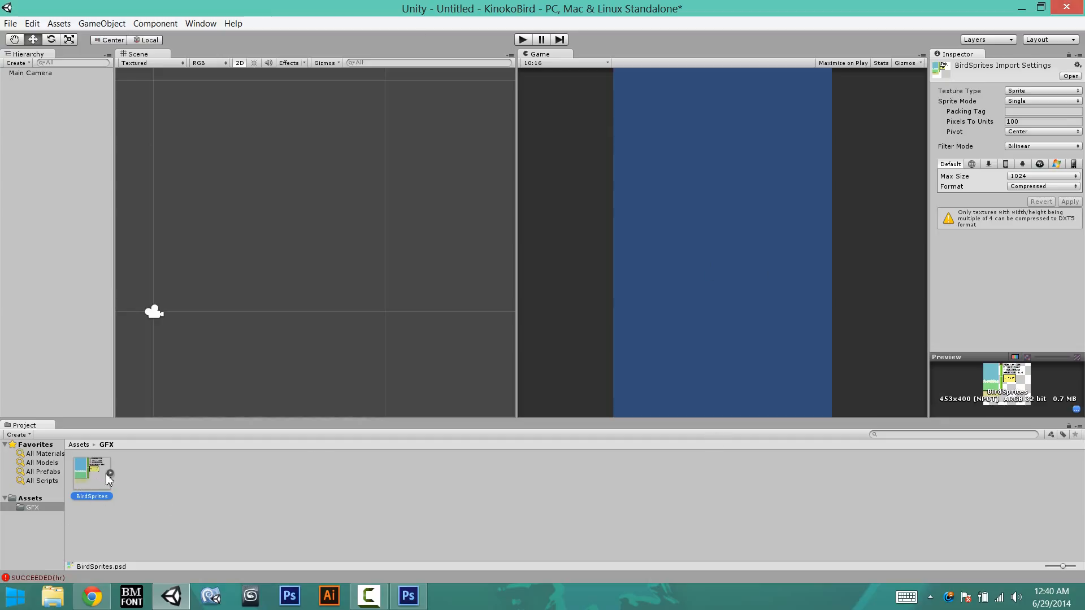
# Open the Import New Asset dialog for the GFX folder and cancel it.
pyautogui.rightClick(157, 480)
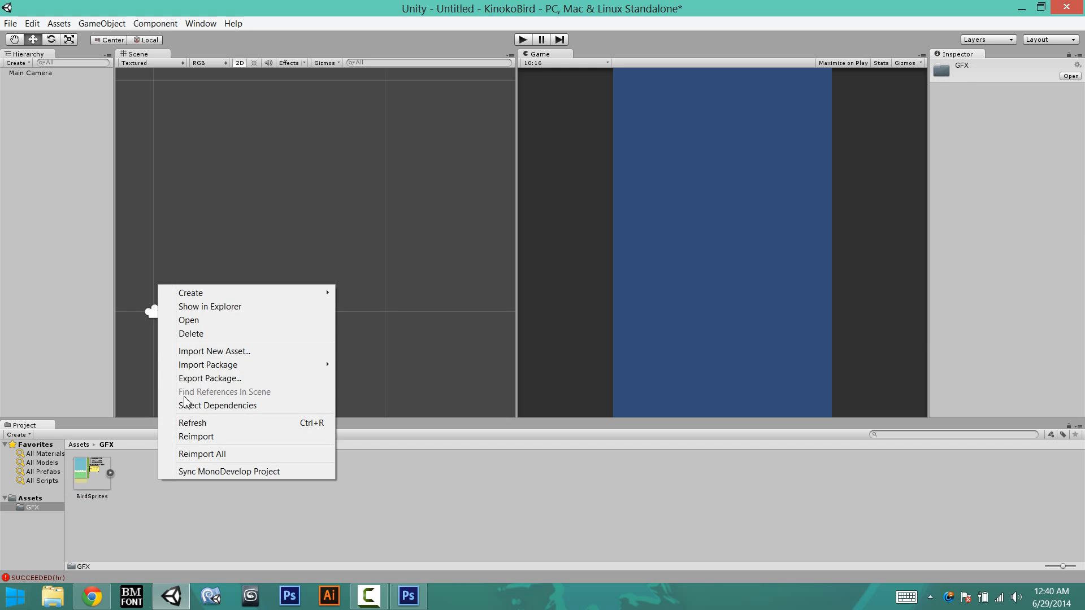
pyautogui.click(267, 353)
pyautogui.click(526, 41)
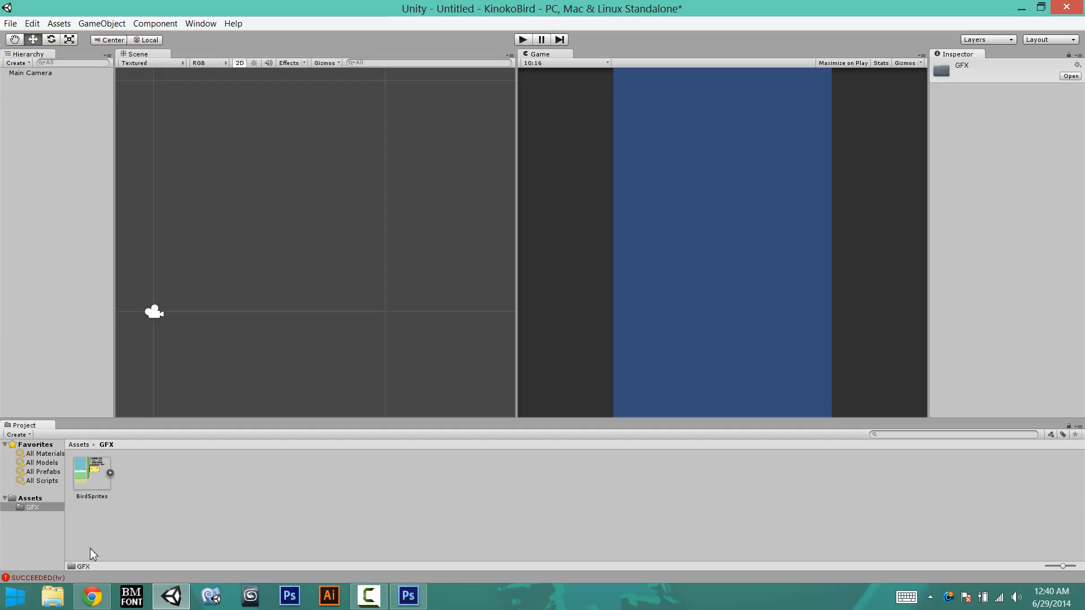
# Set the Sprite Mode of BirdSprites.psd to Multiple and open it in the Sprite Editor.
pyautogui.click(110, 473)
pyautogui.click(110, 473)
pyautogui.click(92, 473)
pyautogui.click(1053, 101)
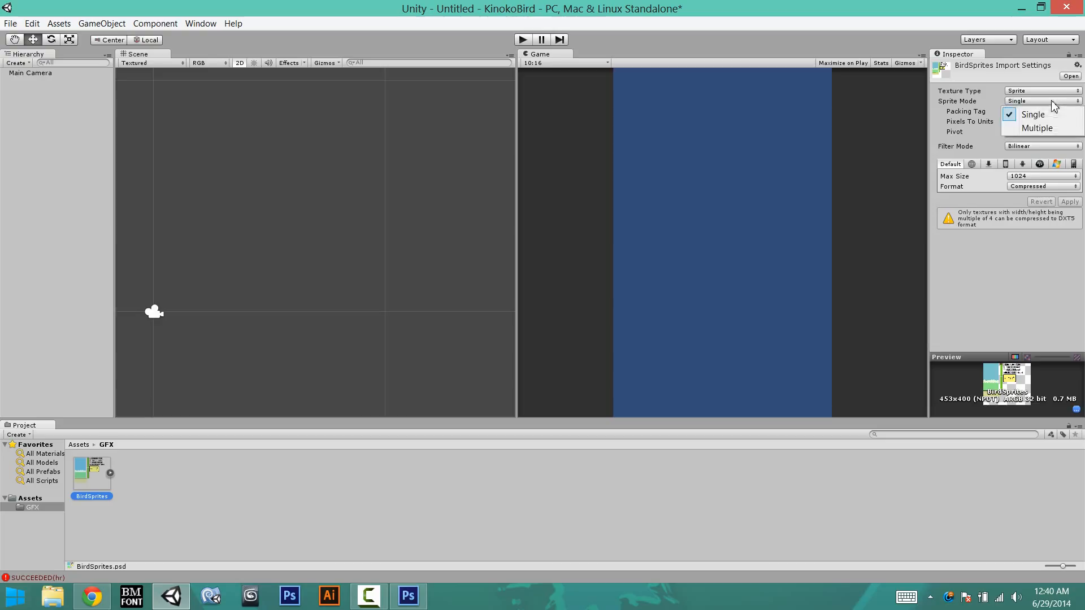
pyautogui.click(1047, 129)
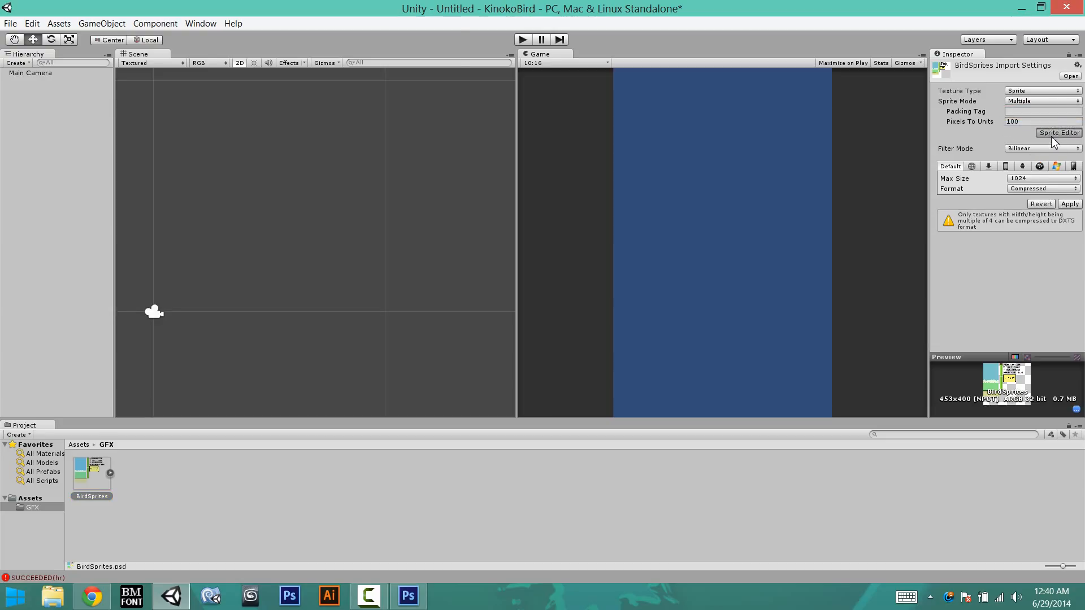
pyautogui.click(1058, 133)
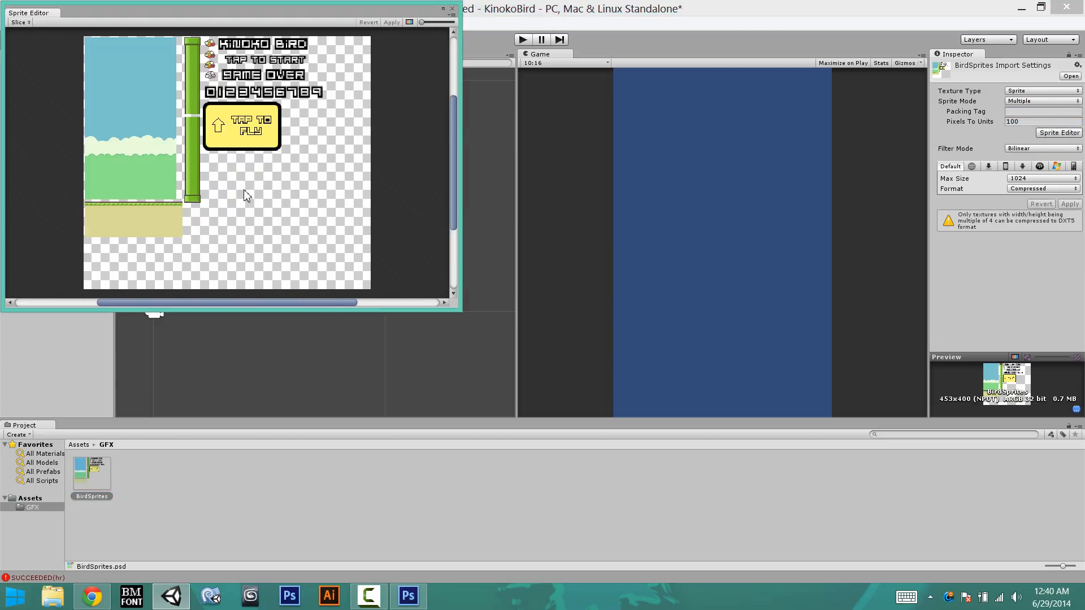
pyautogui.moveTo(284, 153)
pyautogui.mouseDown()
pyautogui.moveTo(259, 124)
pyautogui.moveTo(202, 101)
pyautogui.moveTo(254, 145)
pyautogui.moveTo(261, 170)
pyautogui.moveTo(237, 126)
pyautogui.mouseUp()
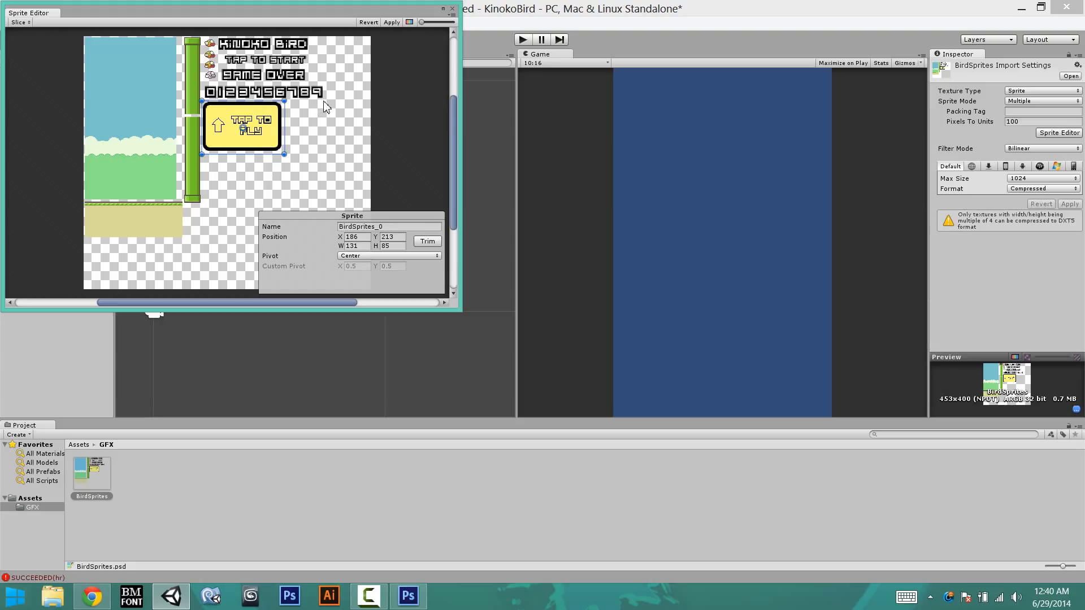
pyautogui.moveTo(322, 101)
pyautogui.mouseDown()
pyautogui.moveTo(311, 83)
pyautogui.moveTo(303, 107)
pyautogui.moveTo(311, 84)
pyautogui.mouseUp()
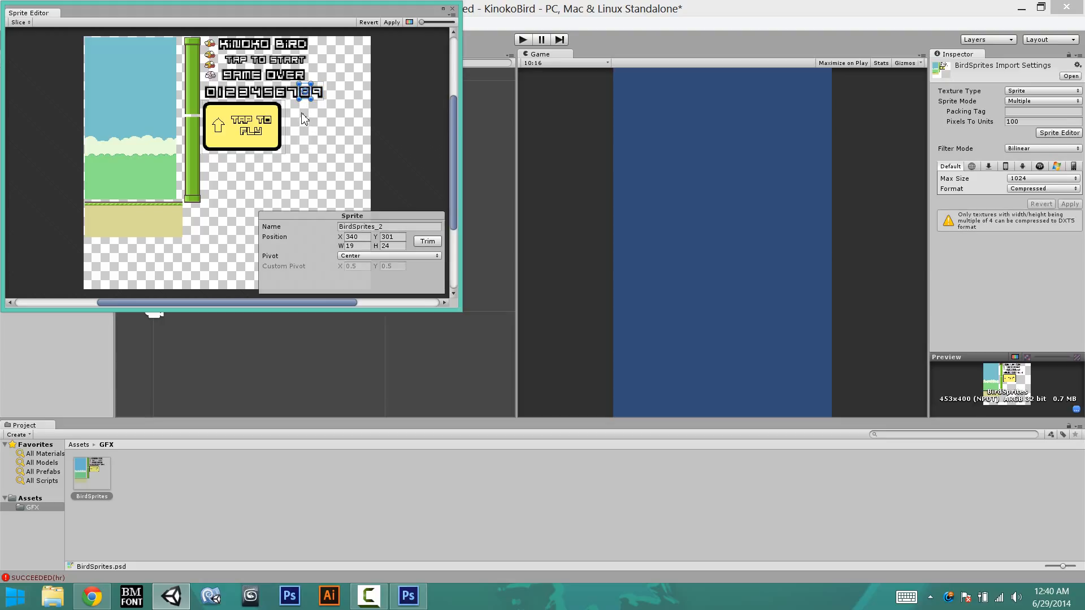
pyautogui.click(304, 117)
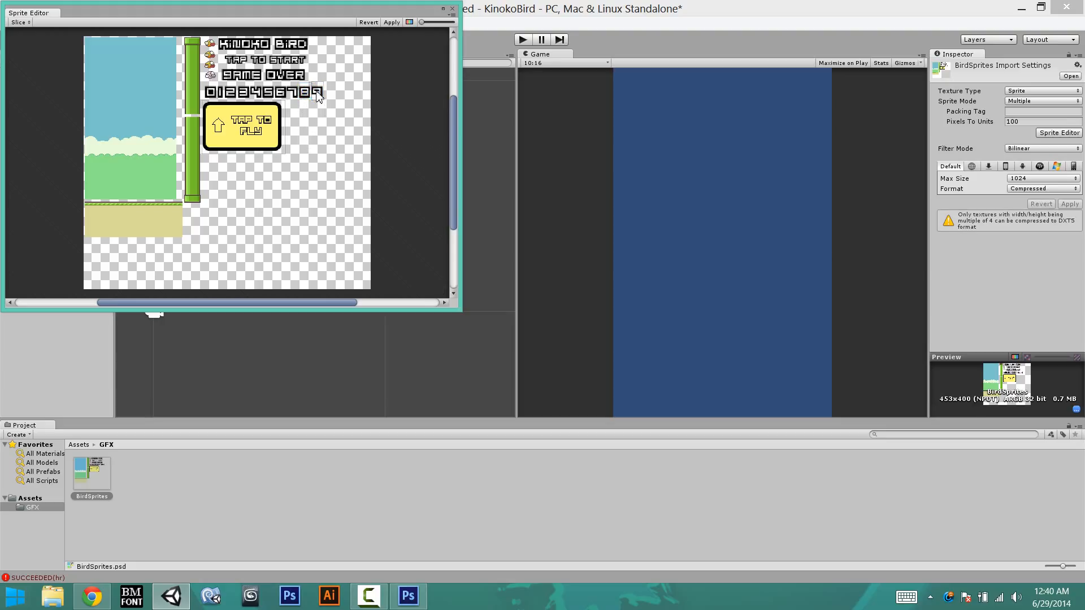
pyautogui.click(366, 22)
# Slice the BirdSprites sheet with Automatic type, minimum size 1 and the Delete Existing method.
pyautogui.click(29, 21)
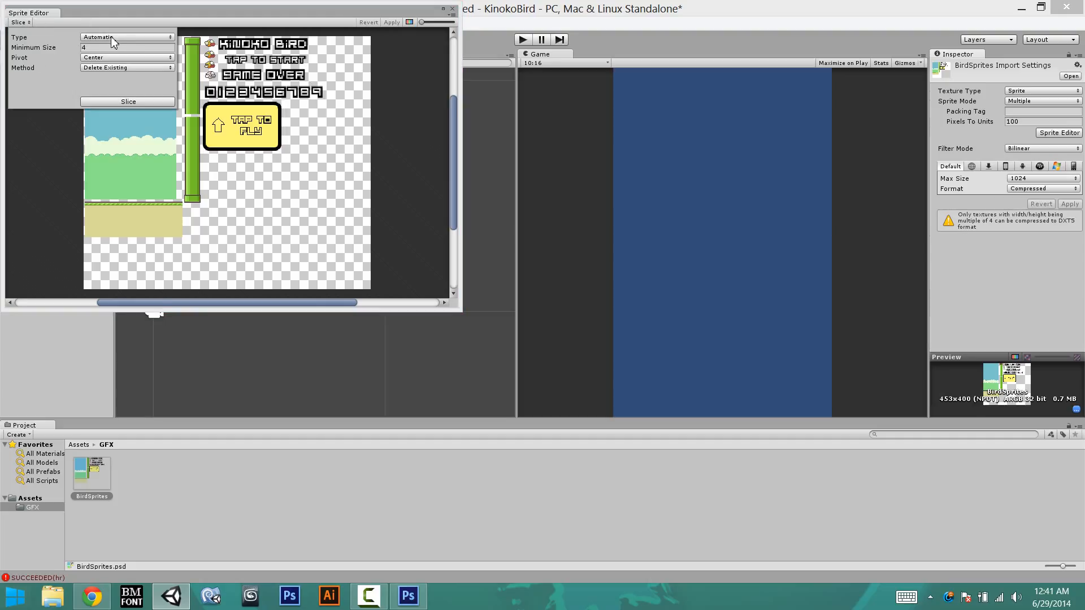
pyautogui.click(38, 48)
pyautogui.write('1')
pyautogui.click(132, 100)
pyautogui.scroll(1, 264, 91)
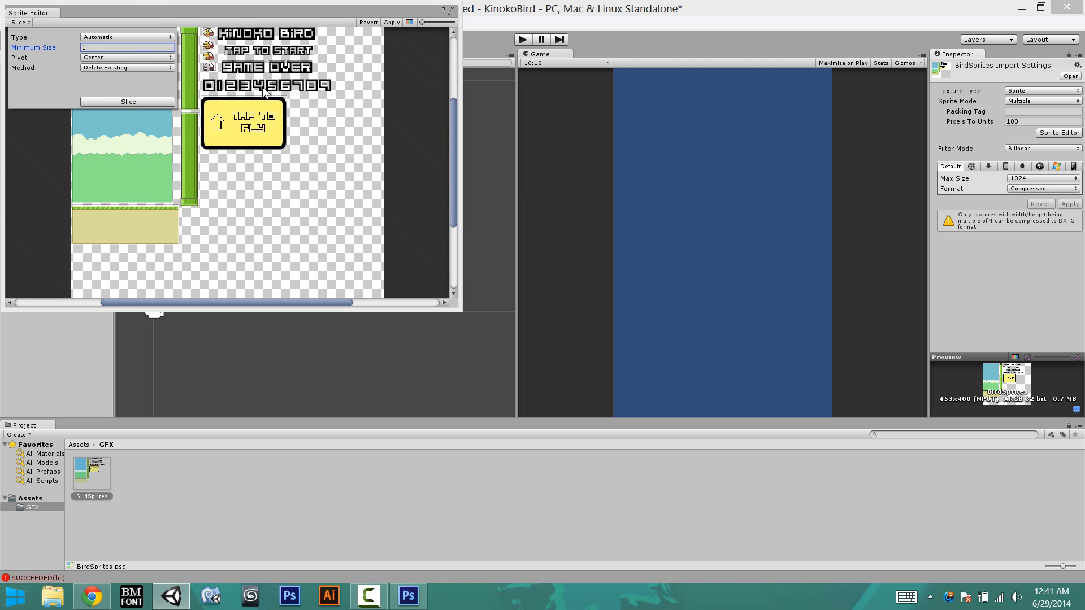
pyautogui.scroll(4, 264, 92)
pyautogui.moveTo(263, 94); pyautogui.dragTo(270, 190, button='middle')
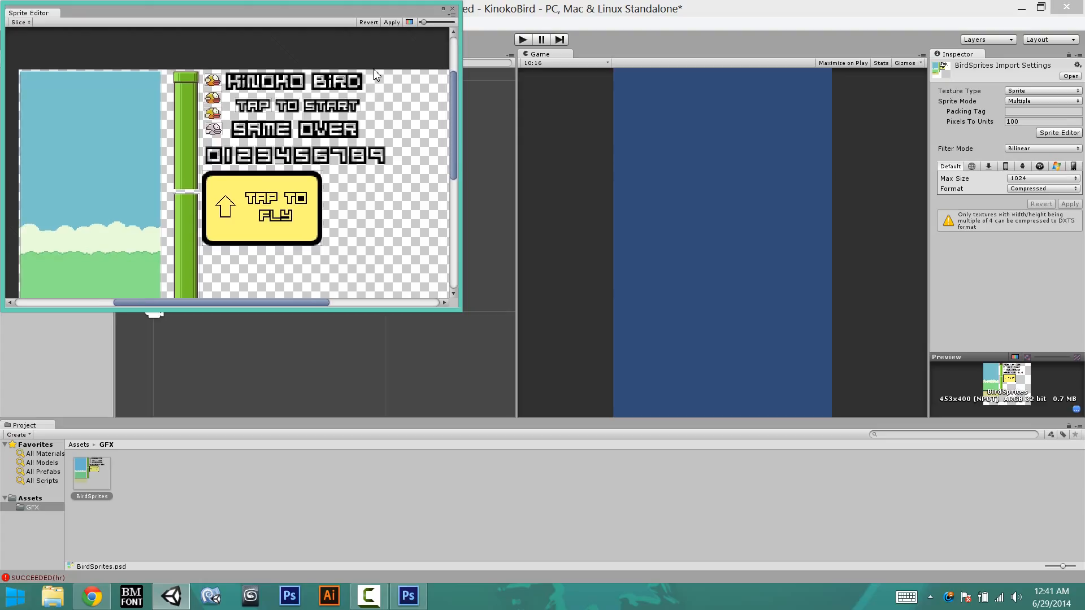
pyautogui.click(20, 22)
pyautogui.click(224, 72)
pyautogui.moveTo(188, 149); pyautogui.dragTo(241, 106, button='middle')
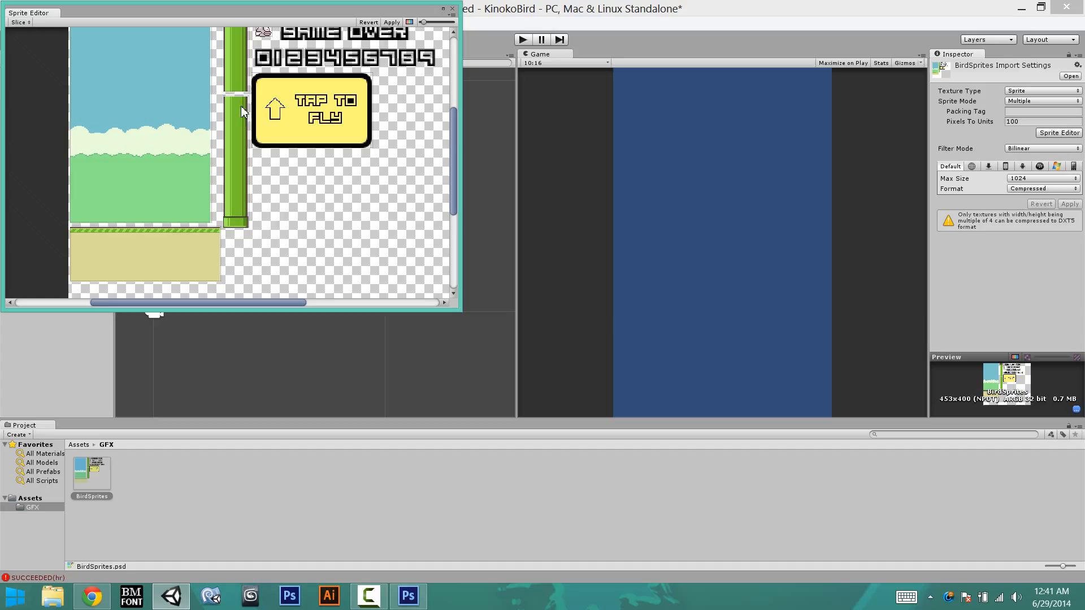
# Check the automatic slices of the ground, the TAP TO FLY sign and the digits 4, 3, 2 and 1.
pyautogui.click(219, 231)
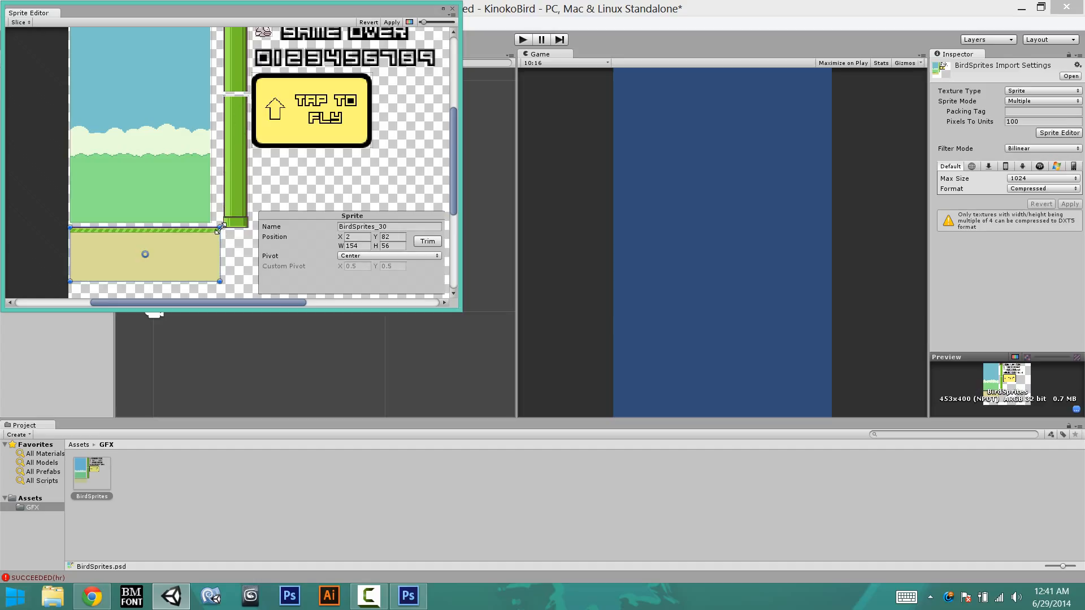
pyautogui.click(296, 107)
pyautogui.scroll(2, 393, 107)
pyautogui.scroll(-2, 398, 121)
pyautogui.moveTo(396, 133); pyautogui.dragTo(371, 179, button='middle')
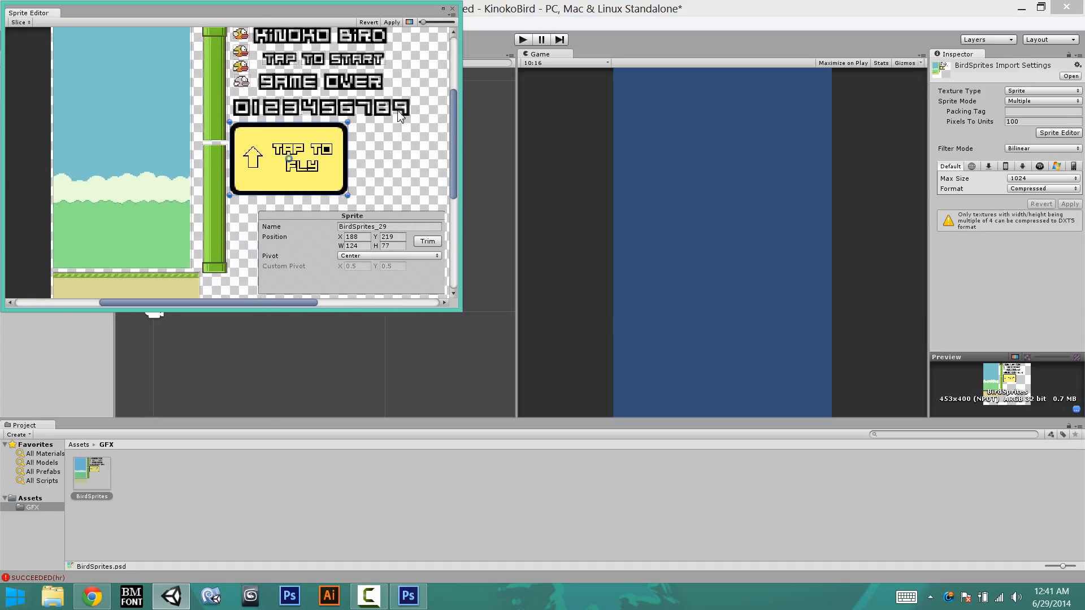
pyautogui.click(392, 127)
pyautogui.scroll(5, 414, 102)
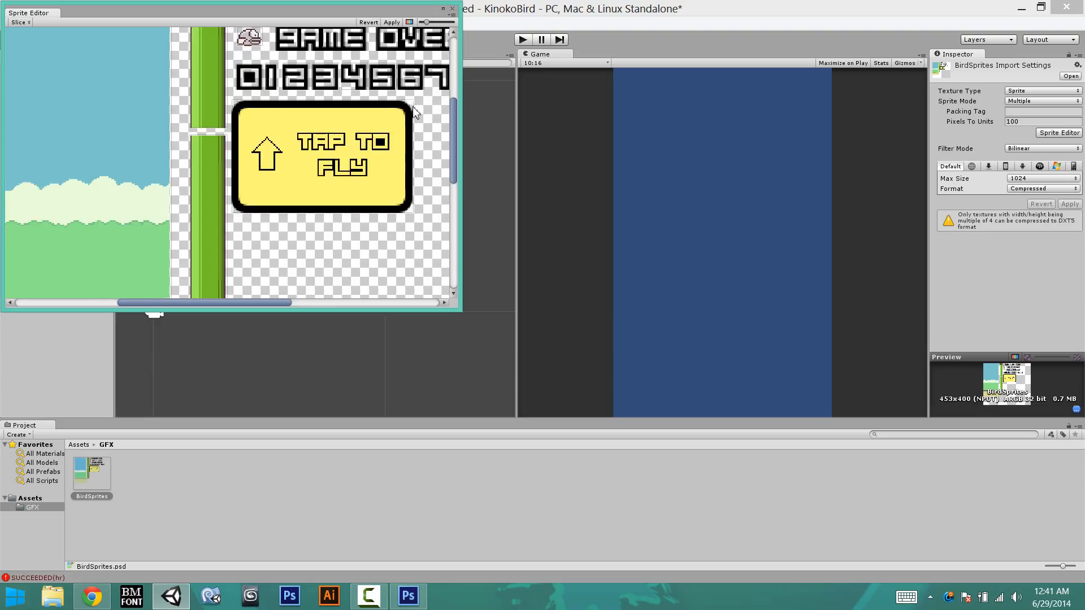
pyautogui.moveTo(369, 119); pyautogui.dragTo(264, 181, button='middle')
pyautogui.scroll(5, 265, 181)
pyautogui.click(264, 129)
pyautogui.click(216, 136)
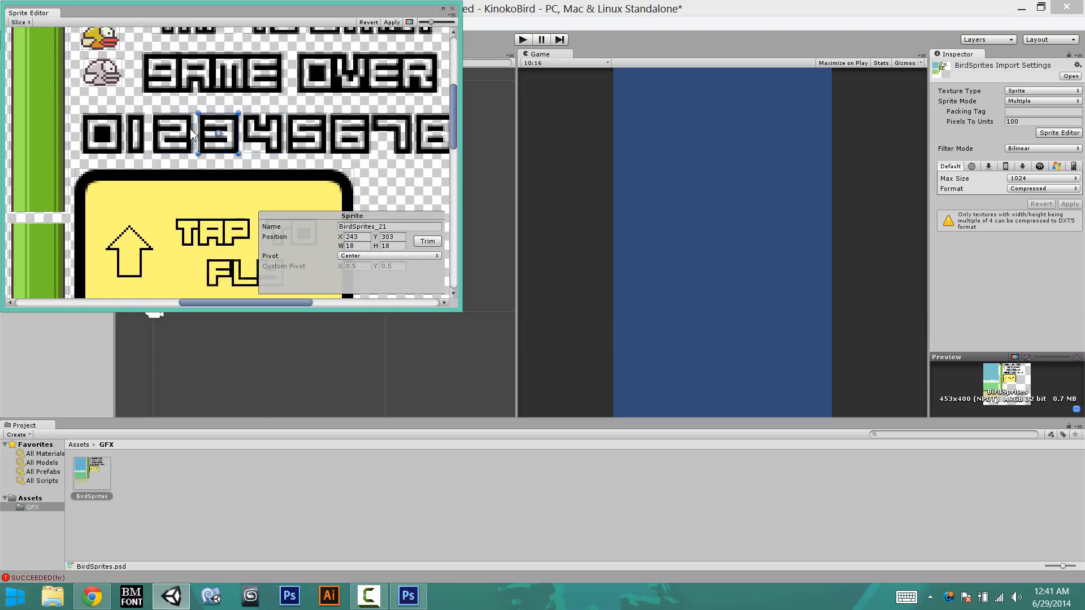
pyautogui.click(171, 136)
pyautogui.click(135, 136)
# Replace the small slice inside digit 0 with one framing the whole digit, about 19 by 18 pixels at X 191, Y 303.
pyautogui.click(109, 138)
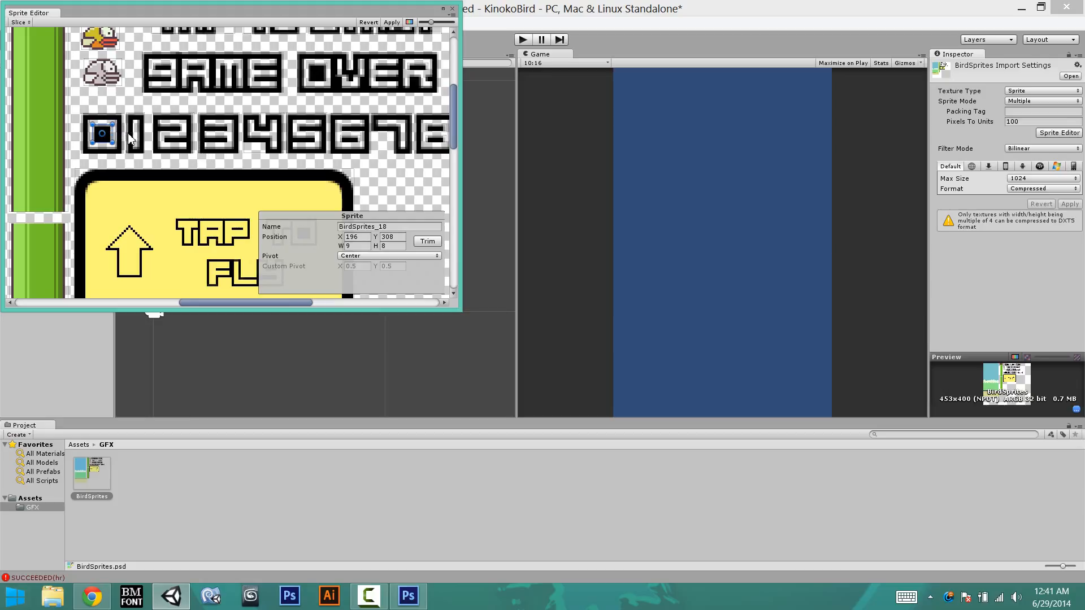
pyautogui.click(162, 141)
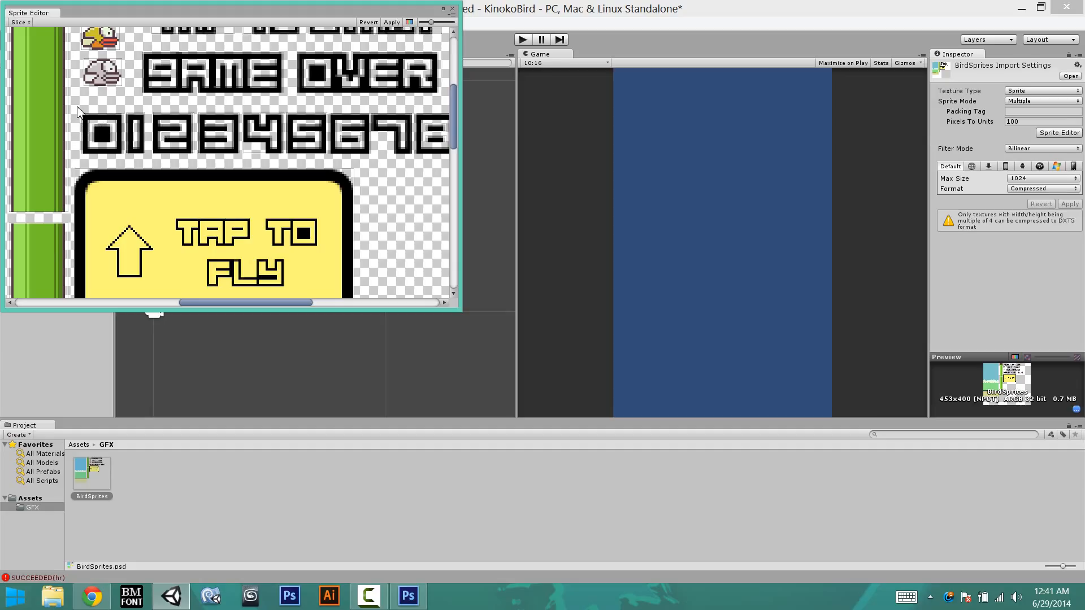
pyautogui.moveTo(77, 110); pyautogui.dragTo(126, 159)
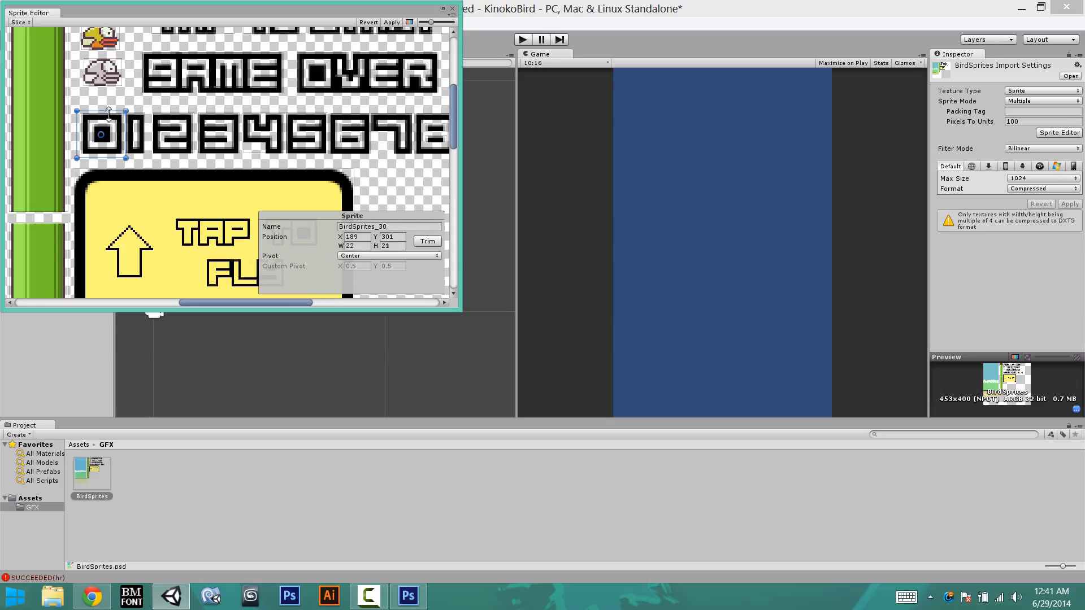
pyautogui.moveTo(108, 111); pyautogui.dragTo(82, 136)
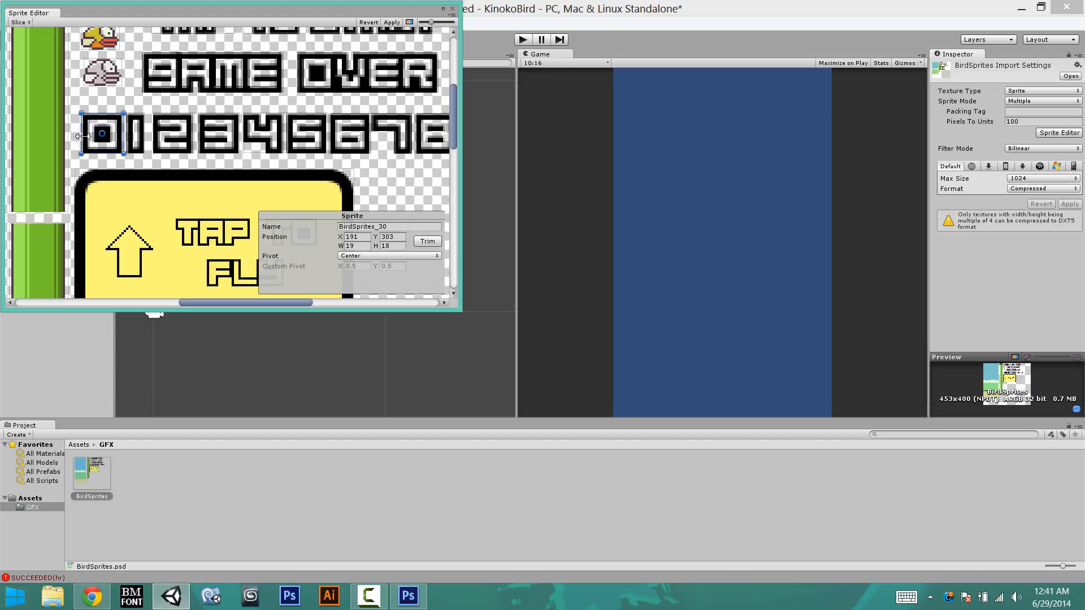
# Check the slices of digits 1 to 5 and draw new slices around digit 6, about 18 by 19 pixels, and digit 7.
pyautogui.click(138, 129)
pyautogui.click(163, 128)
pyautogui.click(215, 129)
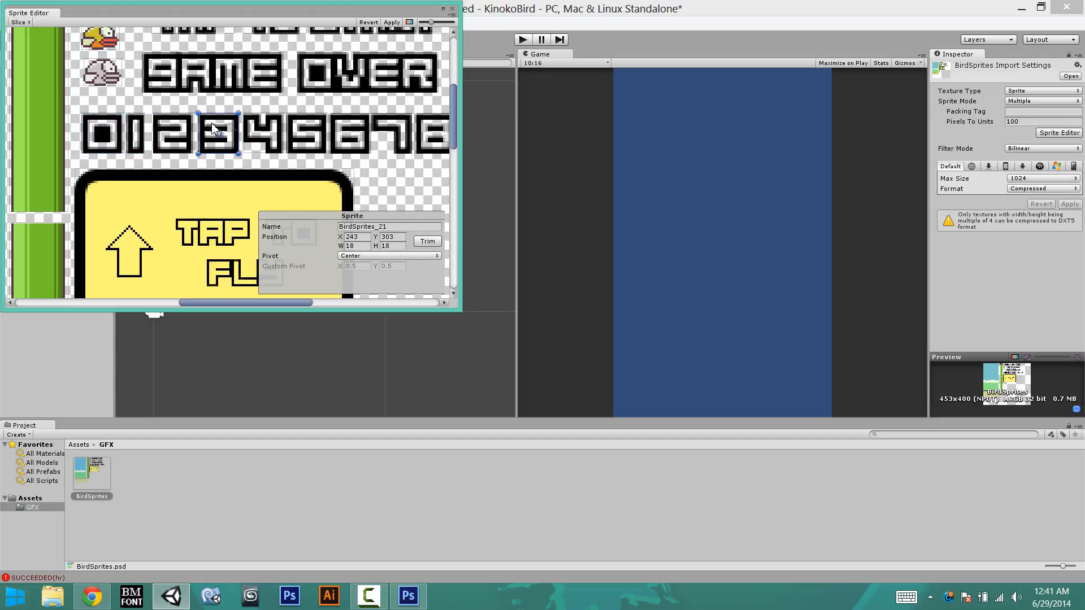
pyautogui.click(261, 129)
pyautogui.click(297, 127)
pyautogui.click(349, 125)
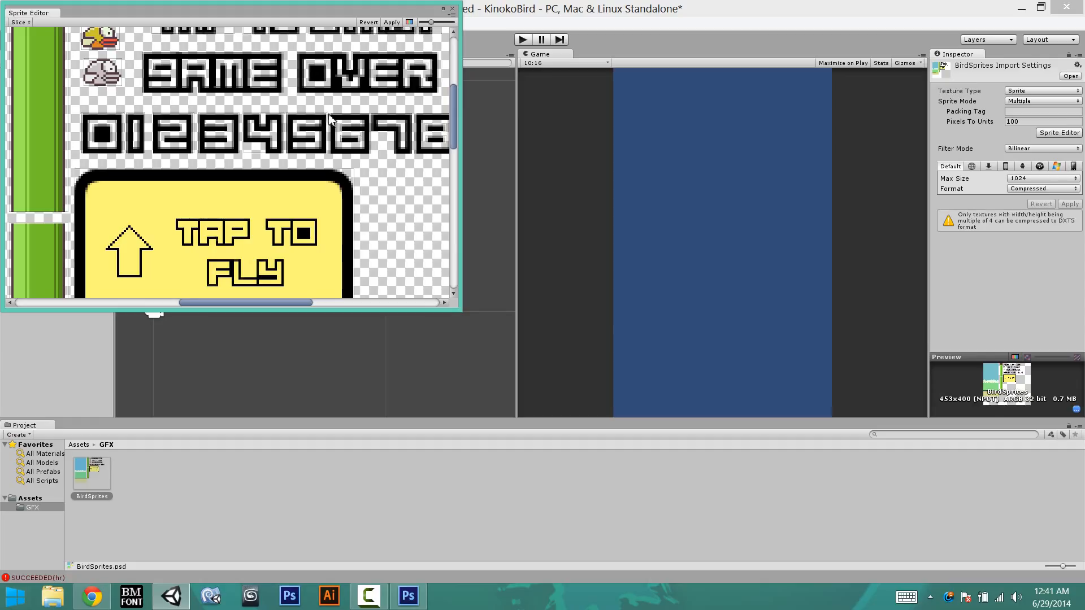
pyautogui.moveTo(330, 111); pyautogui.dragTo(373, 154)
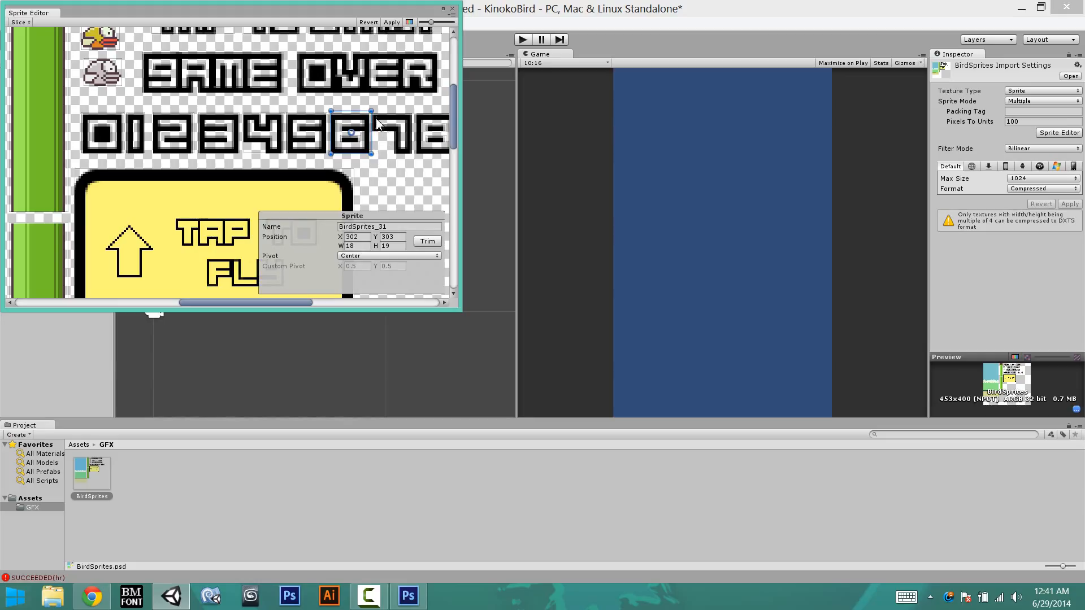
pyautogui.click(408, 116)
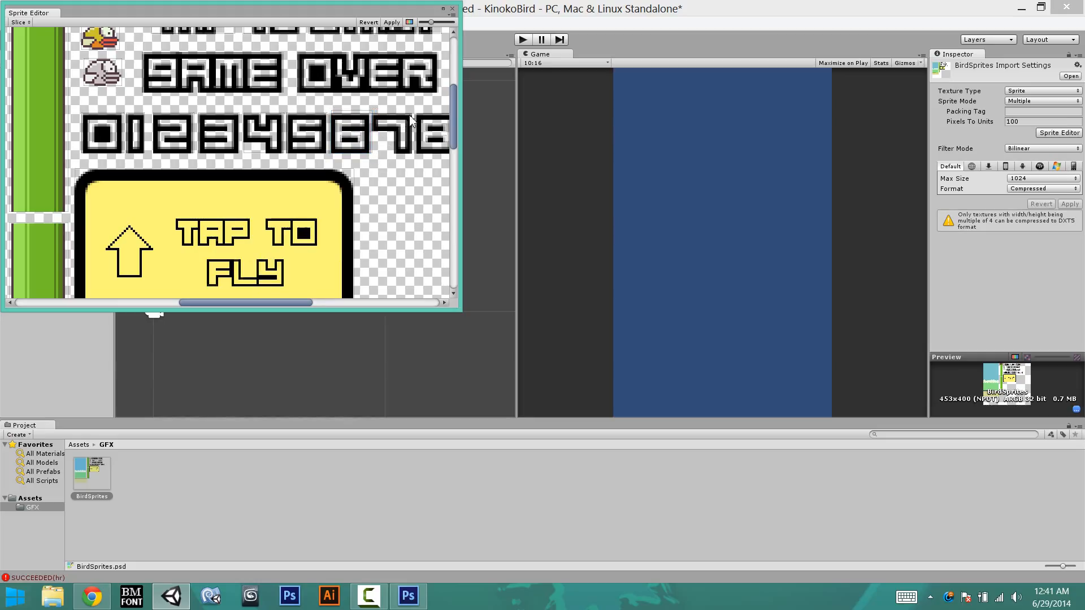
pyautogui.moveTo(411, 113); pyautogui.dragTo(372, 154)
# Delete the two small slices inside digit 8 and draw new slices around digit 8, about 19 by 19 pixels, and digit 9.
pyautogui.moveTo(365, 133); pyautogui.dragTo(240, 149, button='middle')
pyautogui.click(312, 141)
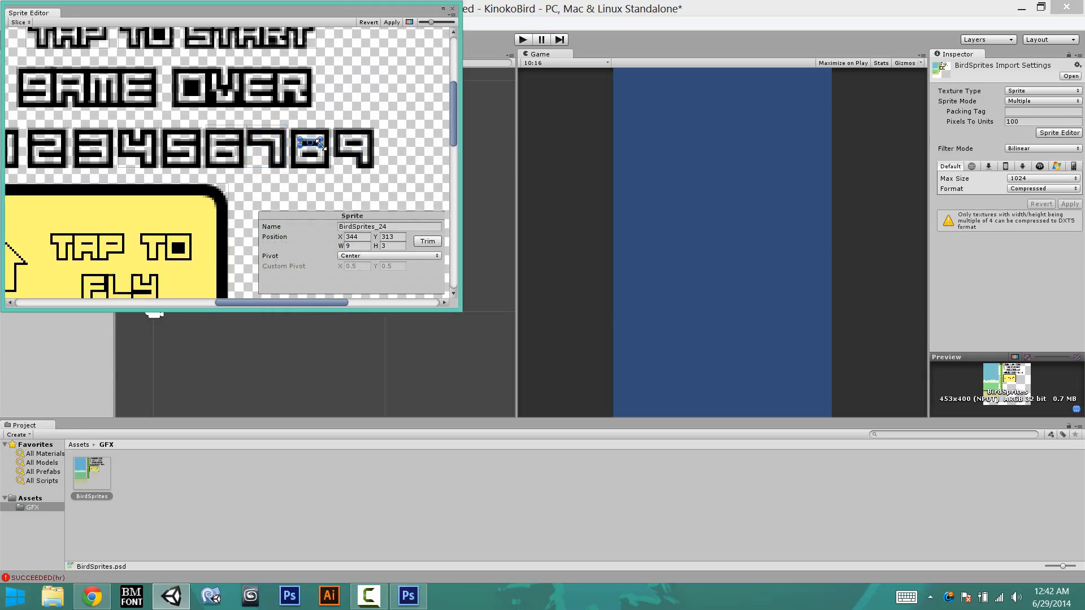
pyautogui.press('Delete')
pyautogui.click(309, 153)
pyautogui.press('Delete')
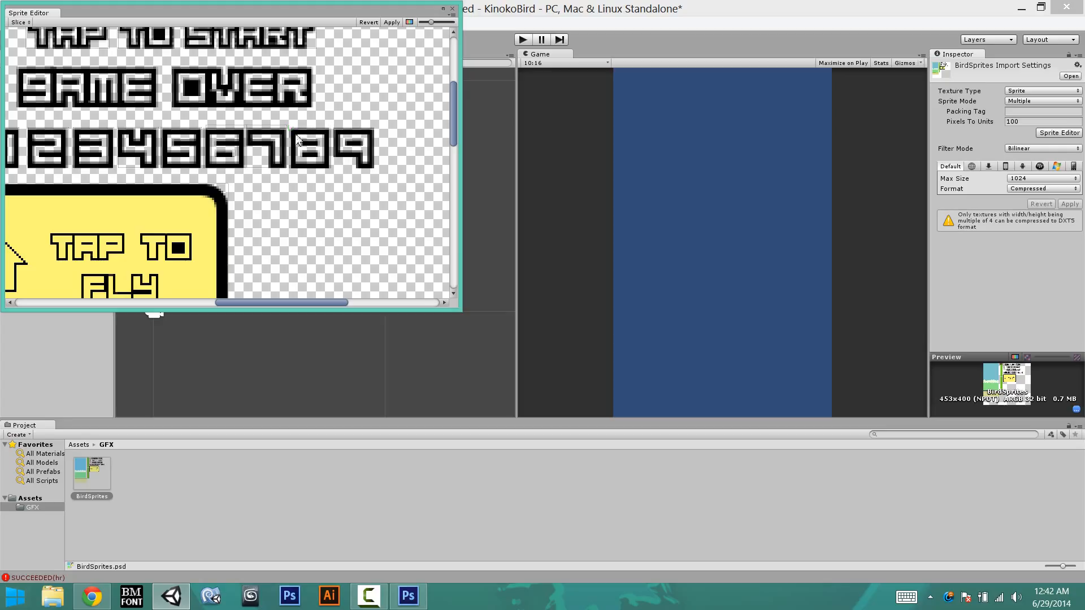
pyautogui.moveTo(288, 126); pyautogui.dragTo(331, 168)
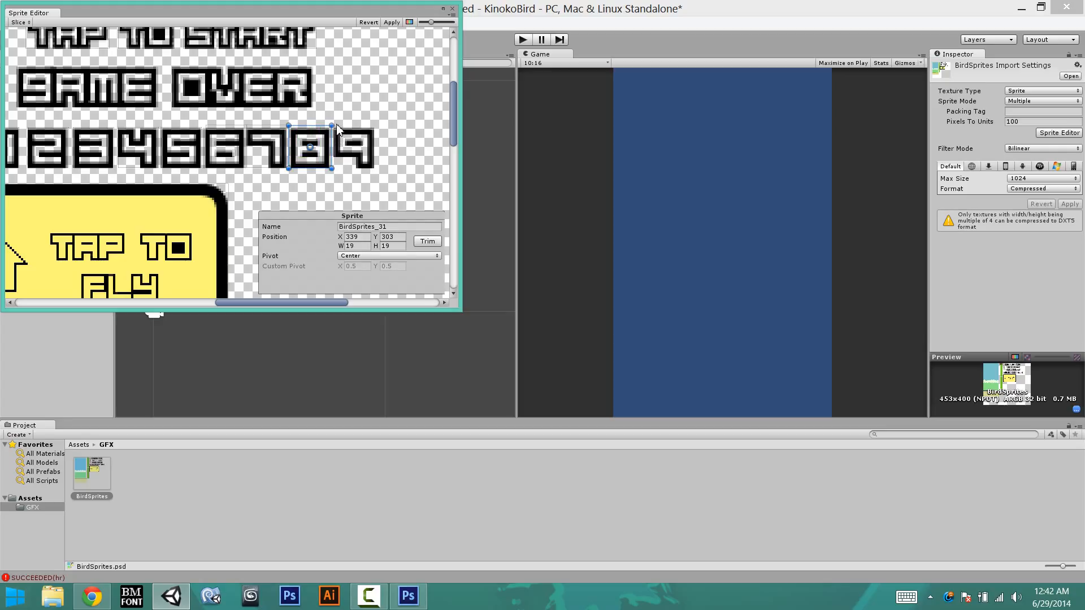
pyautogui.moveTo(373, 126); pyautogui.dragTo(334, 169)
pyautogui.click(316, 190)
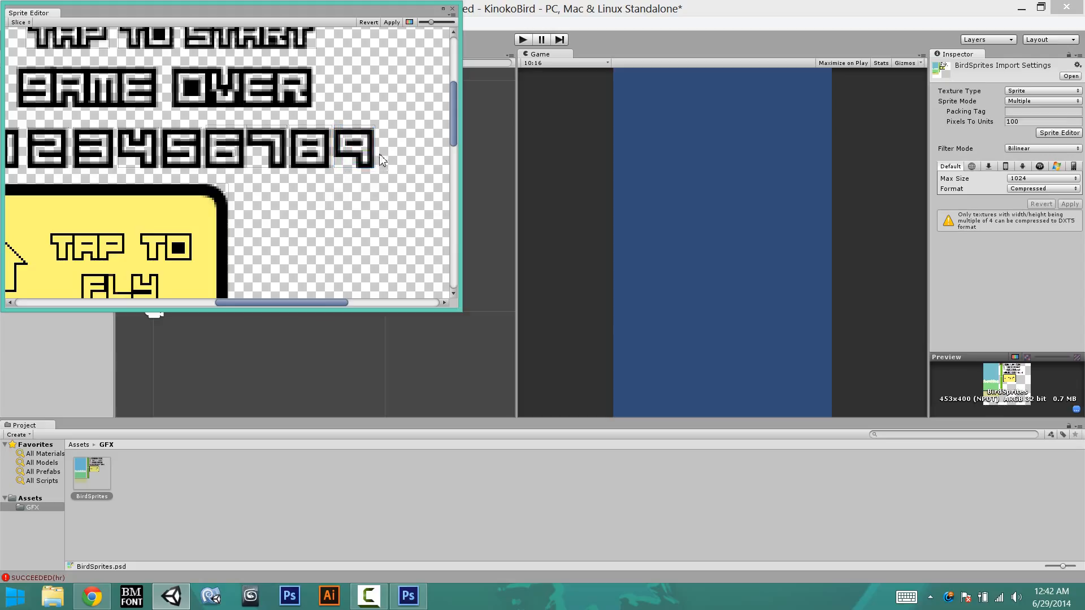
# Delete the slice inside the last O of KINOKO and draw one around the KINOKO BIRD title, about 142 by 18 pixels.
pyautogui.scroll(-10, 260, 200)
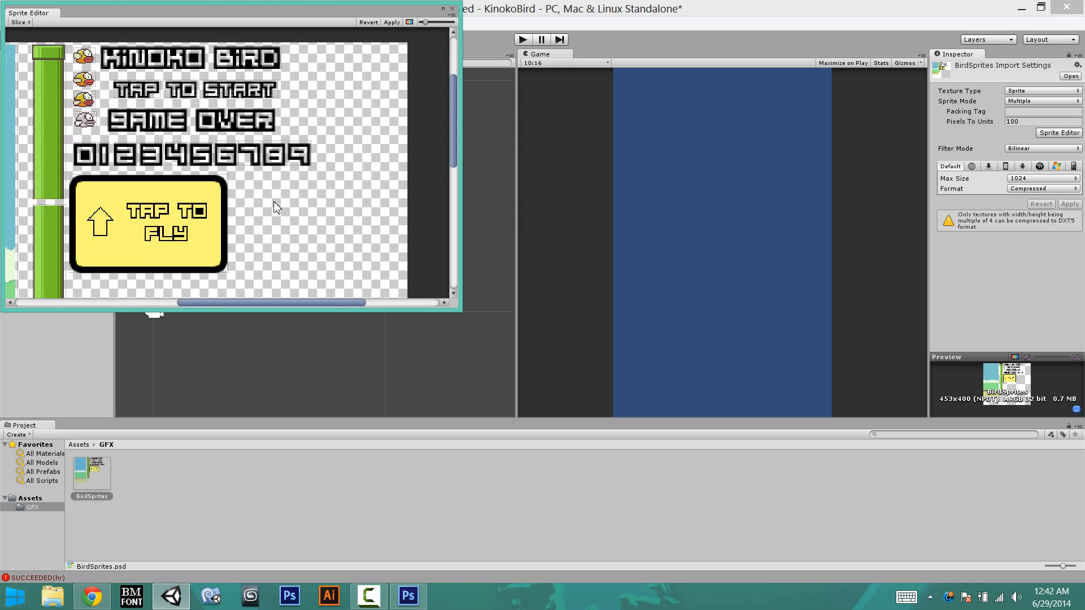
pyautogui.moveTo(271, 233); pyautogui.dragTo(338, 208, button='middle')
pyautogui.scroll(8, 339, 213)
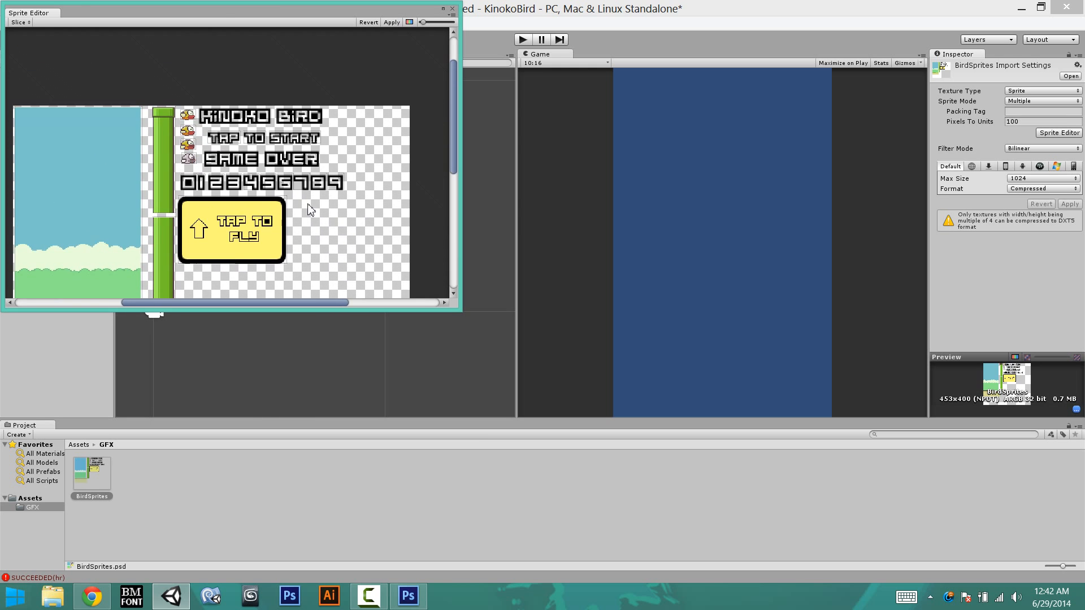
pyautogui.scroll(2, 278, 208)
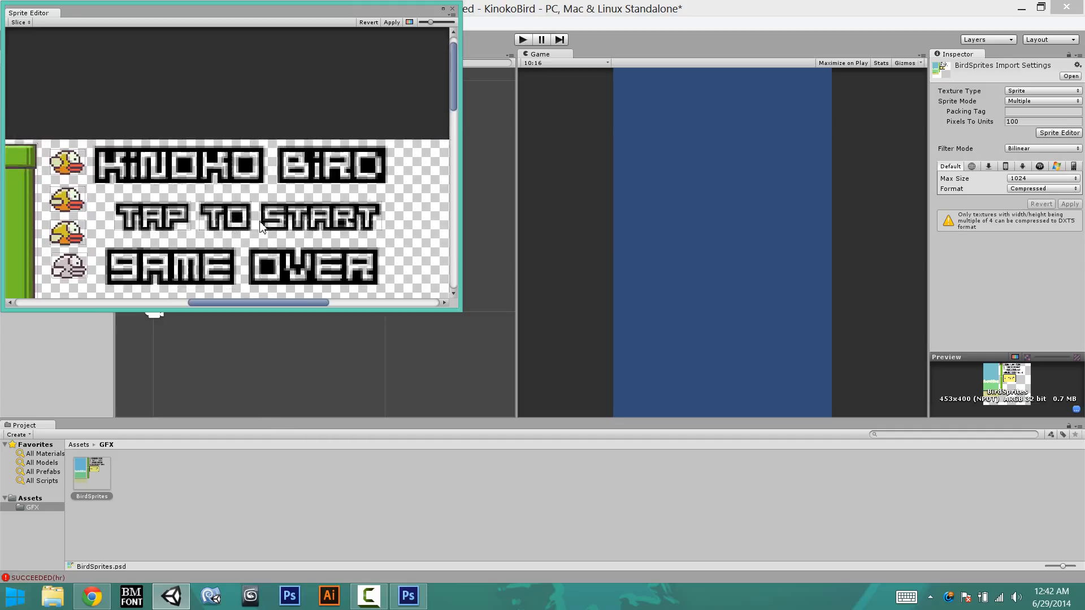
pyautogui.click(250, 171)
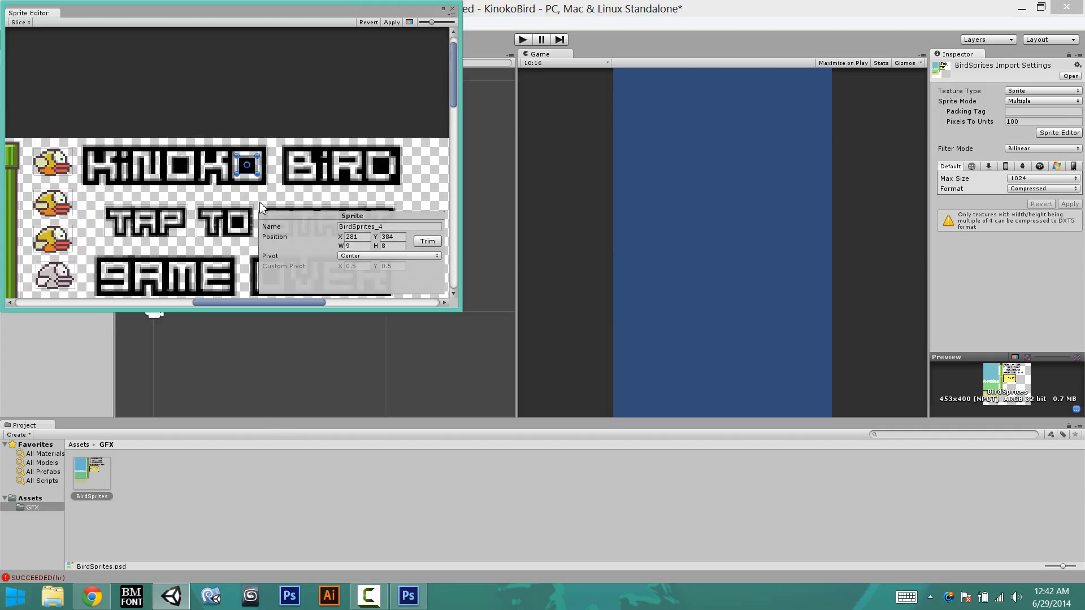
pyautogui.press('Delete')
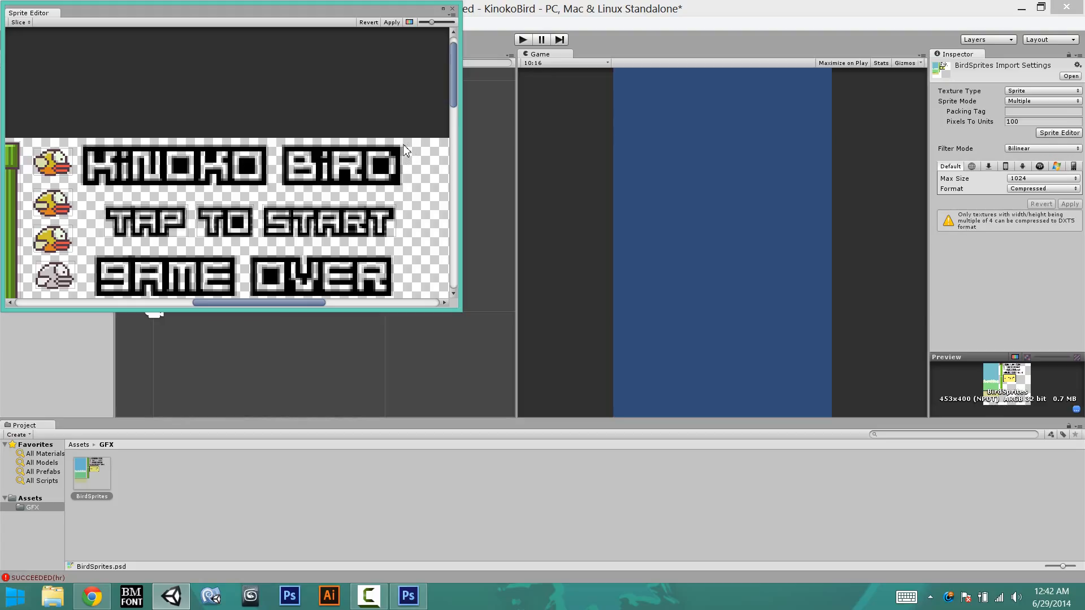
pyautogui.moveTo(403, 146); pyautogui.dragTo(81, 185)
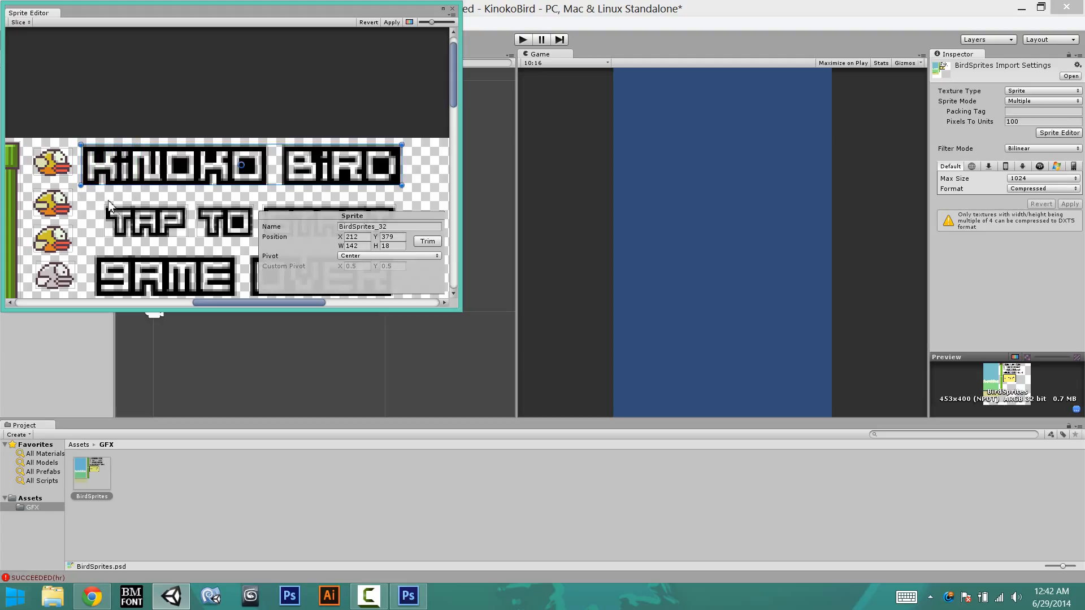
pyautogui.click(178, 193)
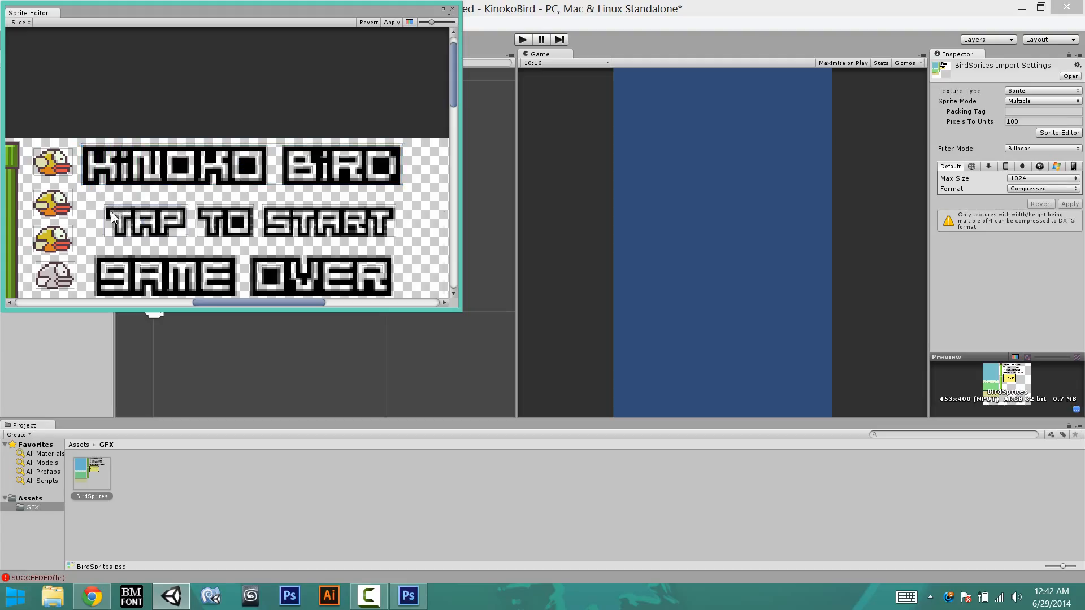
# Frame the whole TAP TO START text with a single slice spanning all three words.
pyautogui.click(339, 219)
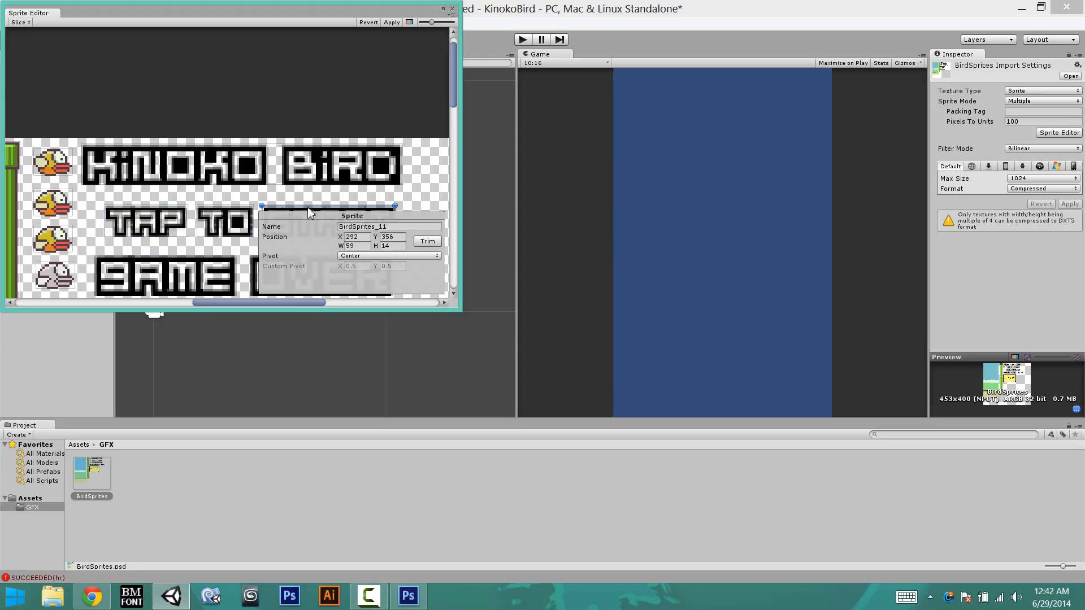
pyautogui.click(109, 207)
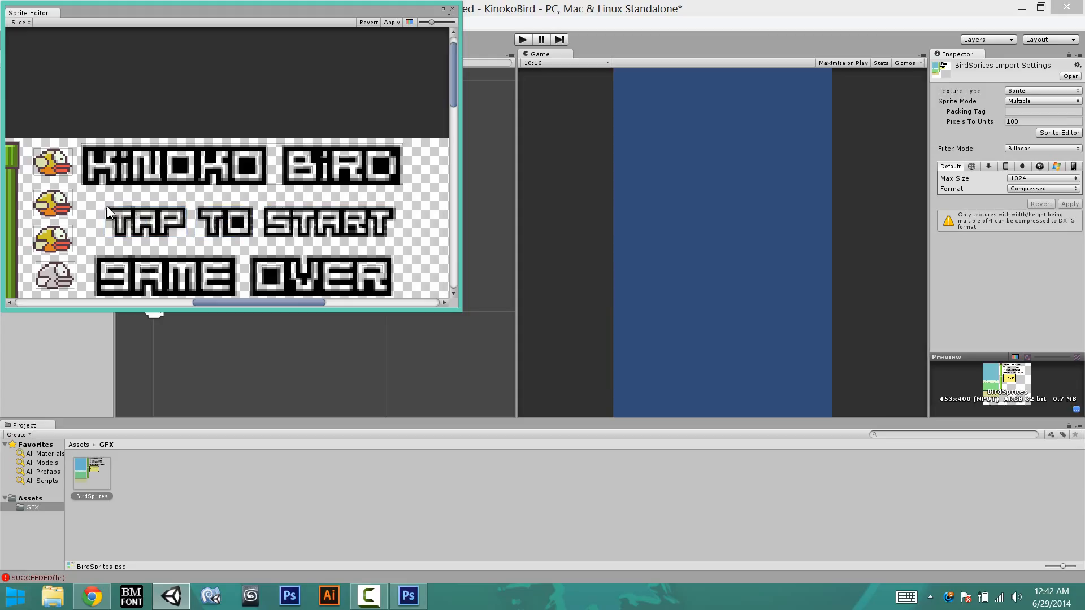
pyautogui.moveTo(107, 206); pyautogui.dragTo(238, 242)
pyautogui.moveTo(371, 244); pyautogui.dragTo(399, 244)
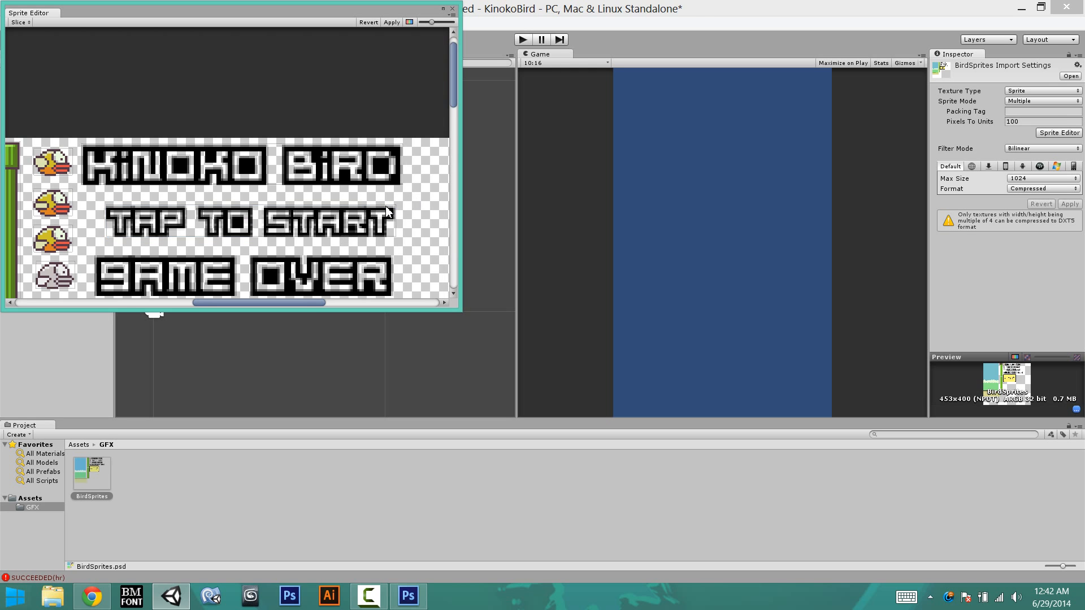
# Check the bounds of the TAP TO FLY sign slice and the sky background slice.
pyautogui.scroll(-5, 324, 246)
pyautogui.moveTo(325, 246); pyautogui.dragTo(373, 136, button='middle')
pyautogui.click(264, 182)
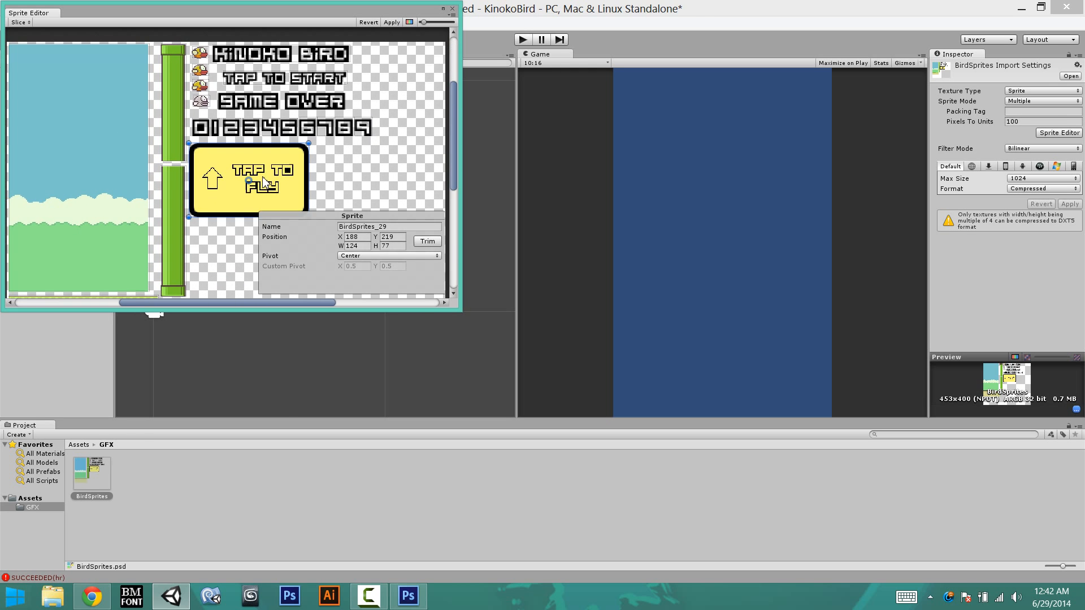
pyautogui.moveTo(218, 237); pyautogui.dragTo(283, 184, button='middle')
pyautogui.click(155, 159)
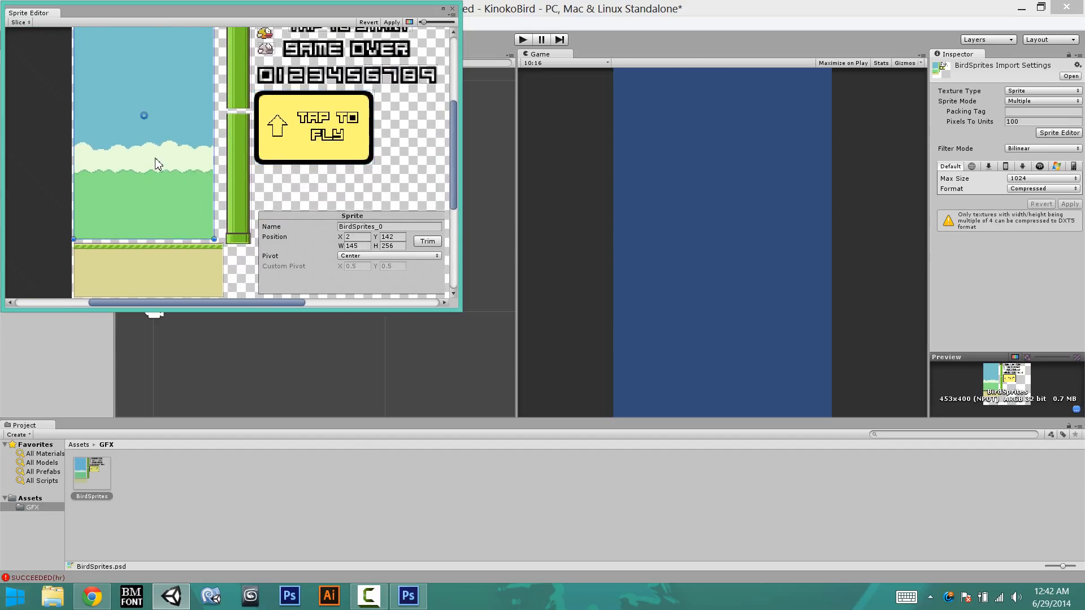
# Narrow the sky background slice from its right edge to a width of 144 pixels.
pyautogui.scroll(4, 205, 138)
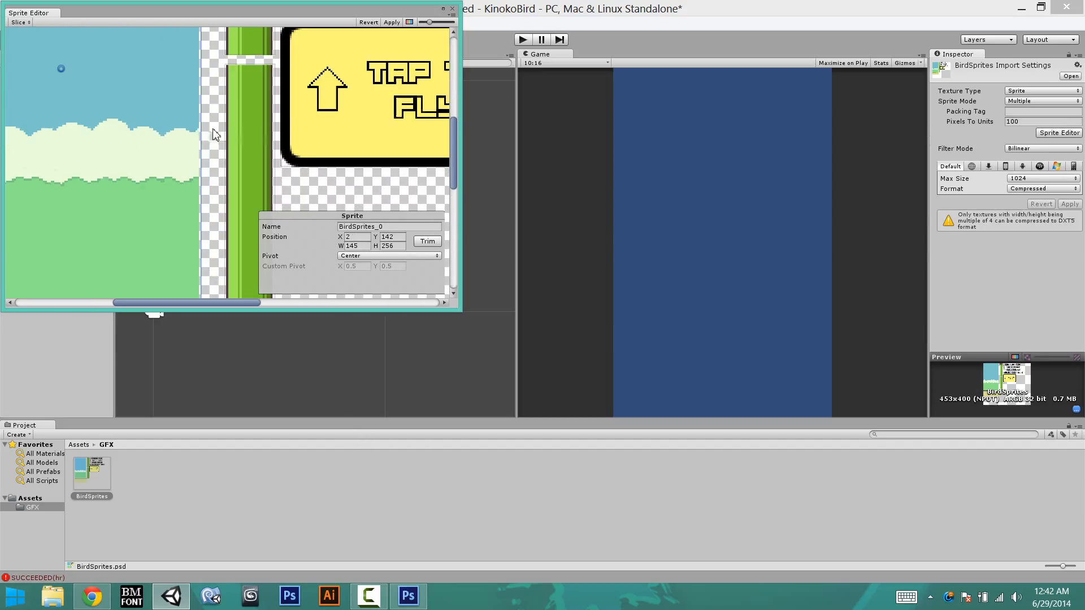
pyautogui.moveTo(204, 134); pyautogui.dragTo(201, 134)
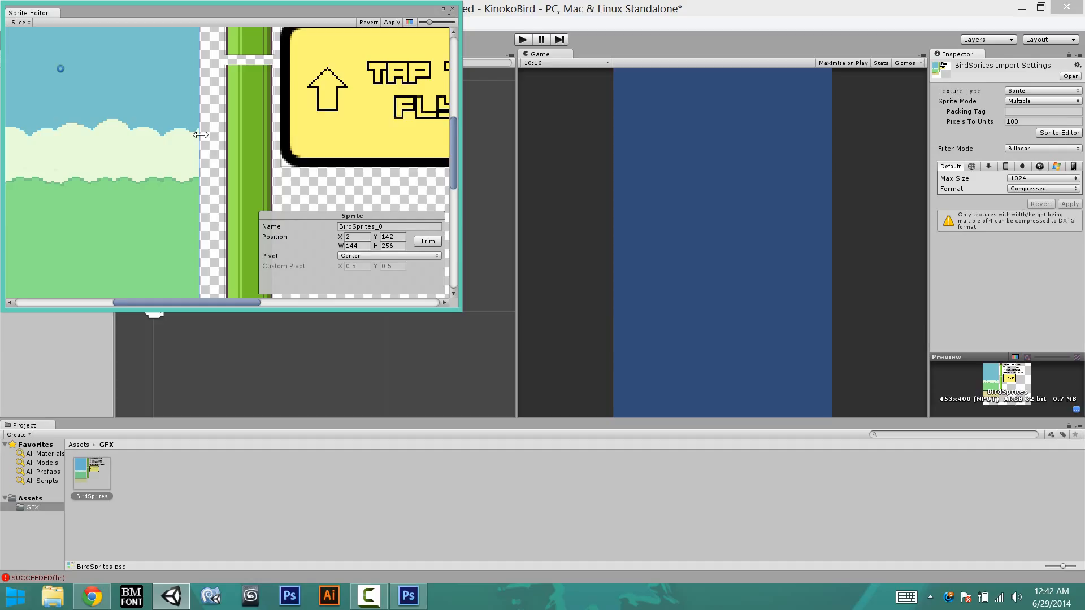
pyautogui.moveTo(157, 155); pyautogui.dragTo(311, 177, button='middle')
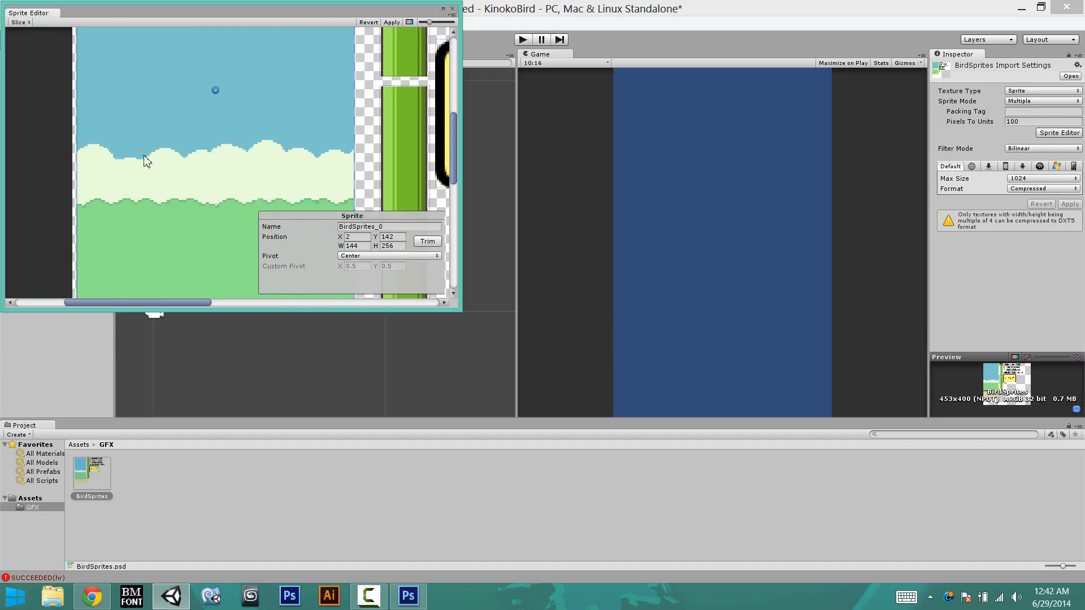
pyautogui.moveTo(143, 155); pyautogui.dragTo(131, 238, button='middle')
pyautogui.moveTo(151, 89); pyautogui.dragTo(35, 198, button='middle')
# Check the bounds of both green pipe slices and the ground slice.
pyautogui.scroll(1, 304, 138)
pyautogui.click(305, 137)
pyautogui.moveTo(294, 101); pyautogui.dragTo(267, 57, button='middle')
pyautogui.moveTo(288, 241); pyautogui.dragTo(233, 147, button='middle')
pyautogui.click(232, 164)
pyautogui.moveTo(233, 221); pyautogui.dragTo(212, 114, button='middle')
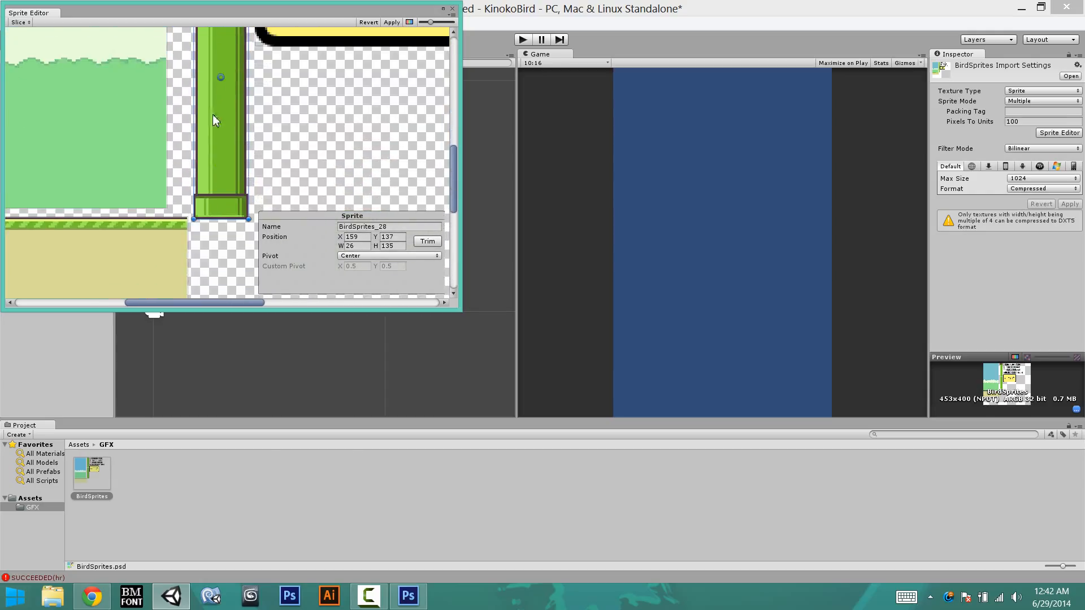
pyautogui.moveTo(144, 209); pyautogui.dragTo(343, 109, button='middle')
pyautogui.click(205, 189)
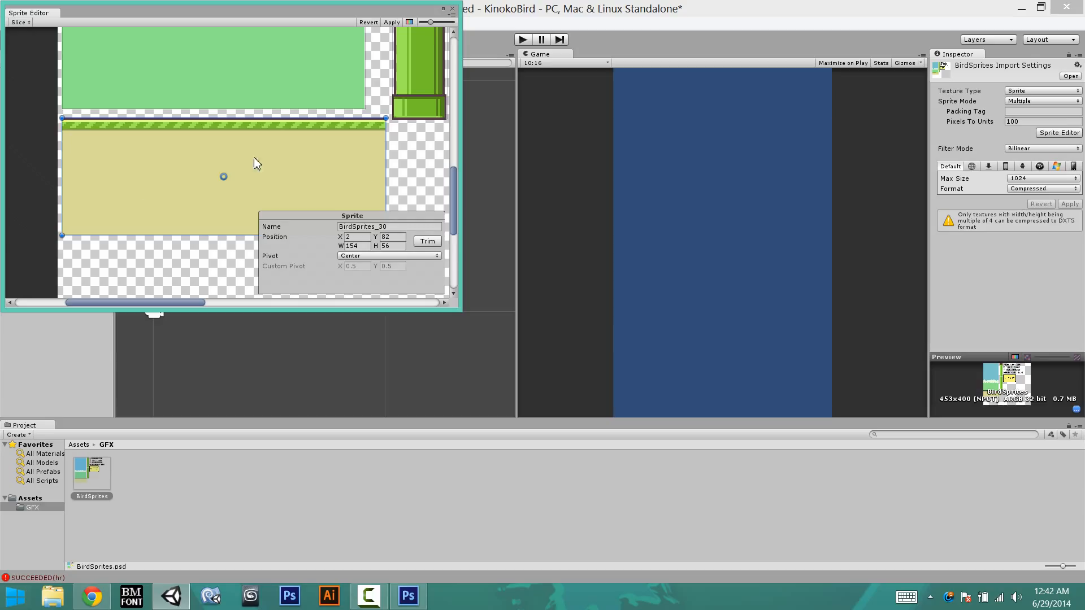
pyautogui.scroll(-1, 279, 151)
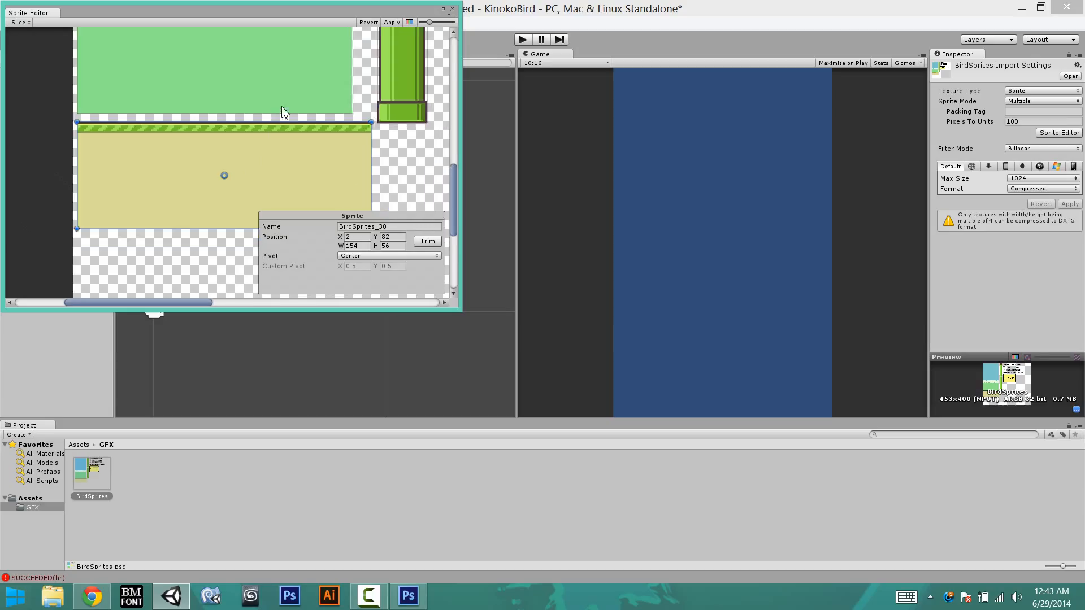
pyautogui.moveTo(281, 113); pyautogui.dragTo(185, 196, button='middle')
pyautogui.scroll(-1, 175, 161)
pyautogui.scroll(-3, 174, 160)
pyautogui.moveTo(243, 108); pyautogui.dragTo(192, 188, button='middle')
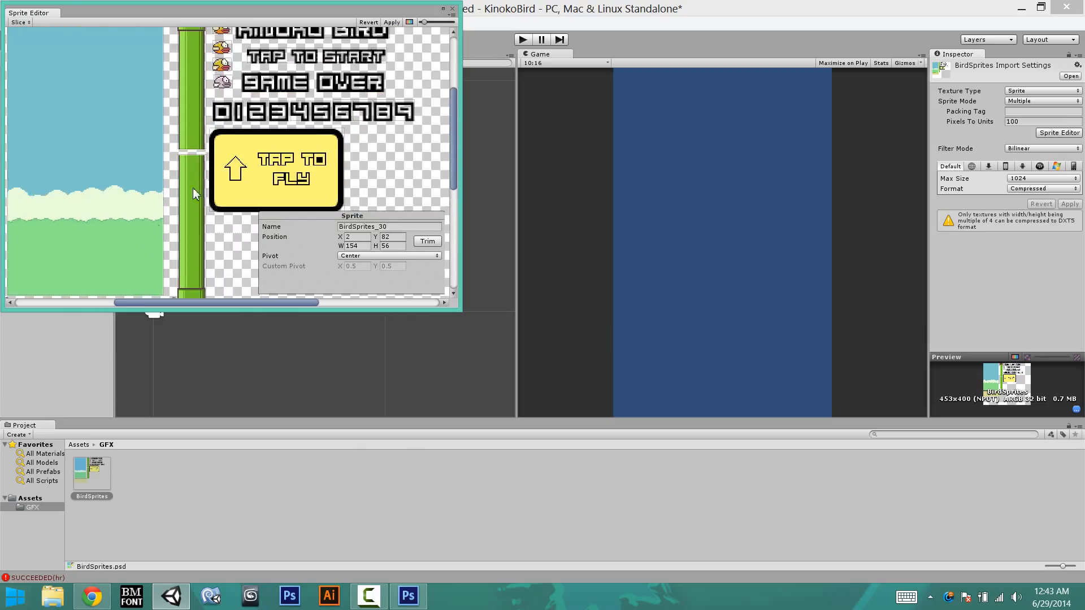
pyautogui.click(188, 191)
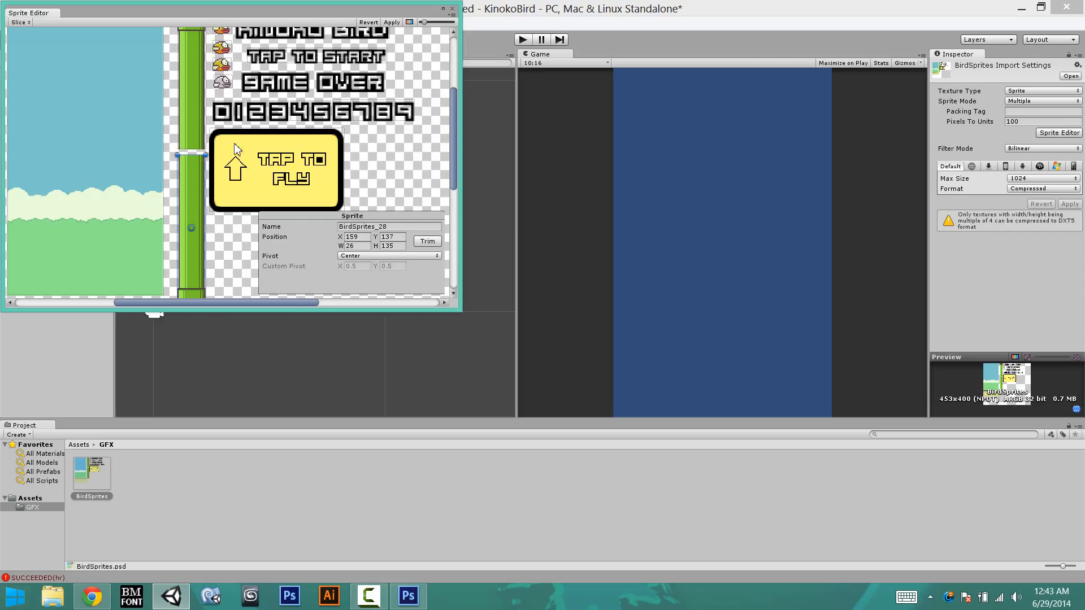
# Check the bounds of the four bird slices and cycle through the three coloured birds as wing-flap frames.
pyautogui.moveTo(229, 104); pyautogui.dragTo(226, 186, button='middle')
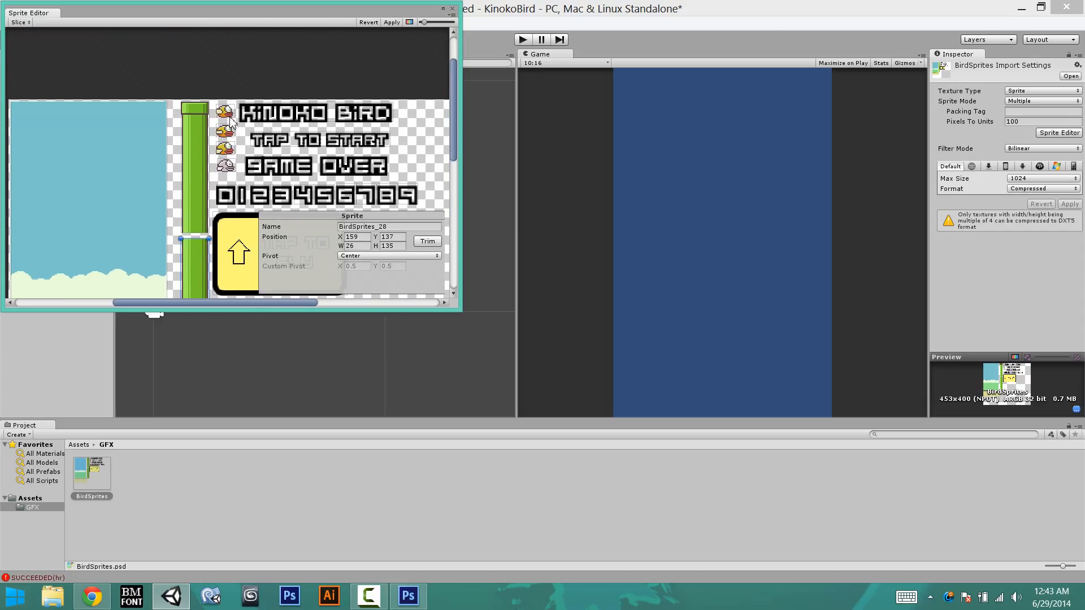
pyautogui.scroll(5, 230, 119)
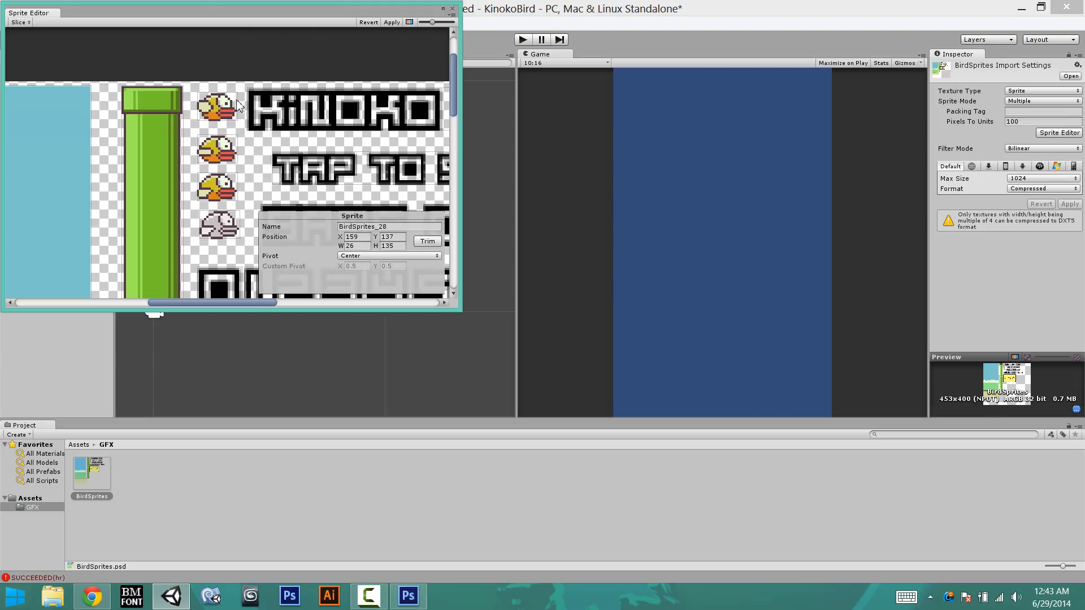
pyautogui.click(219, 226)
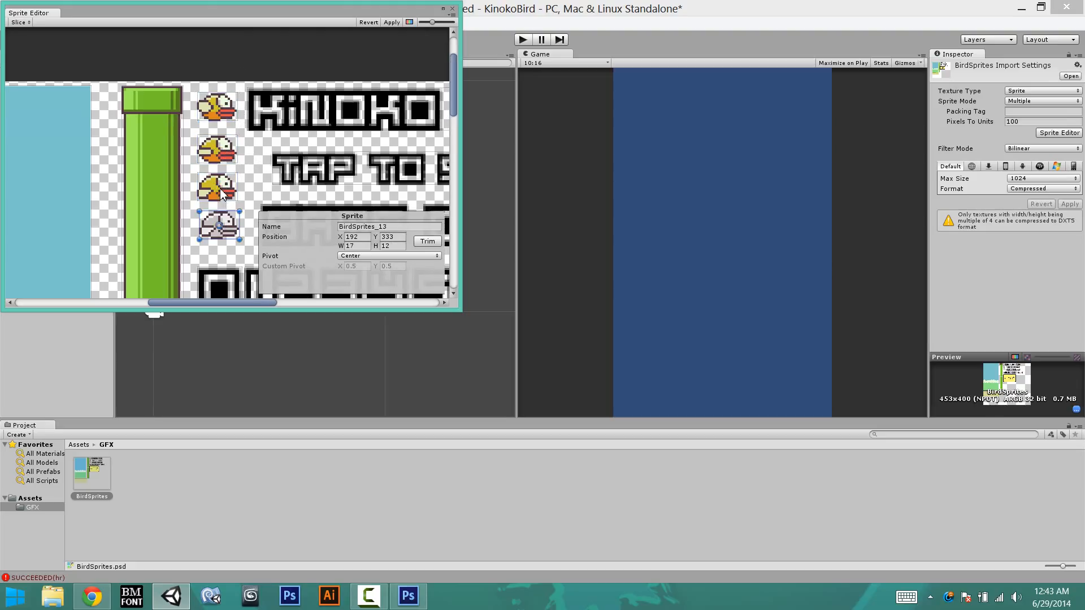
pyautogui.click(221, 193)
pyautogui.click(220, 151)
pyautogui.click(221, 117)
pyautogui.click(218, 152)
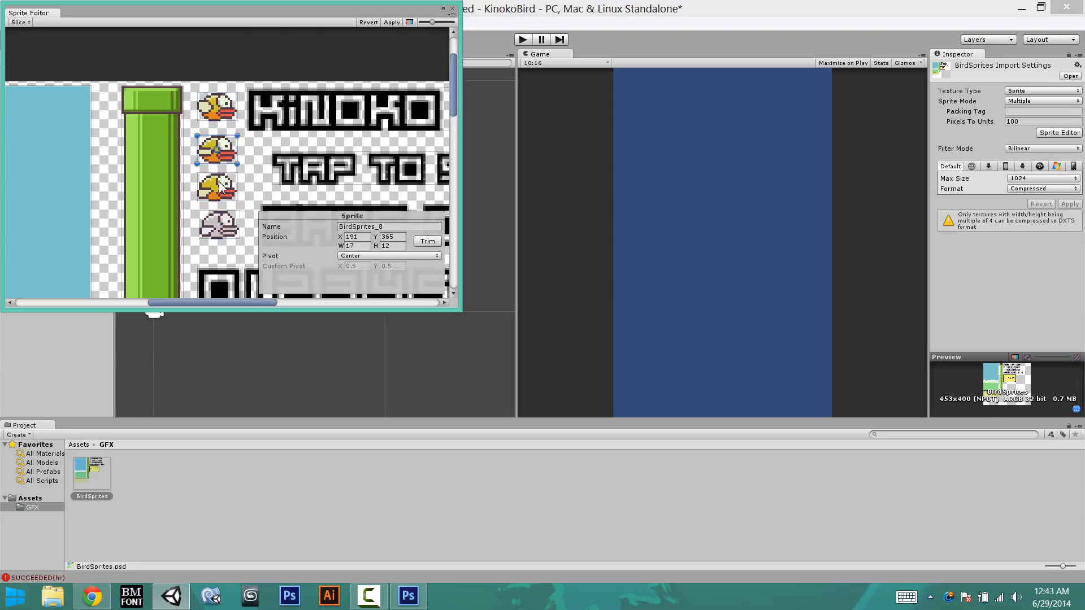
pyautogui.click(221, 188)
pyautogui.click(223, 118)
pyautogui.click(218, 153)
pyautogui.click(218, 191)
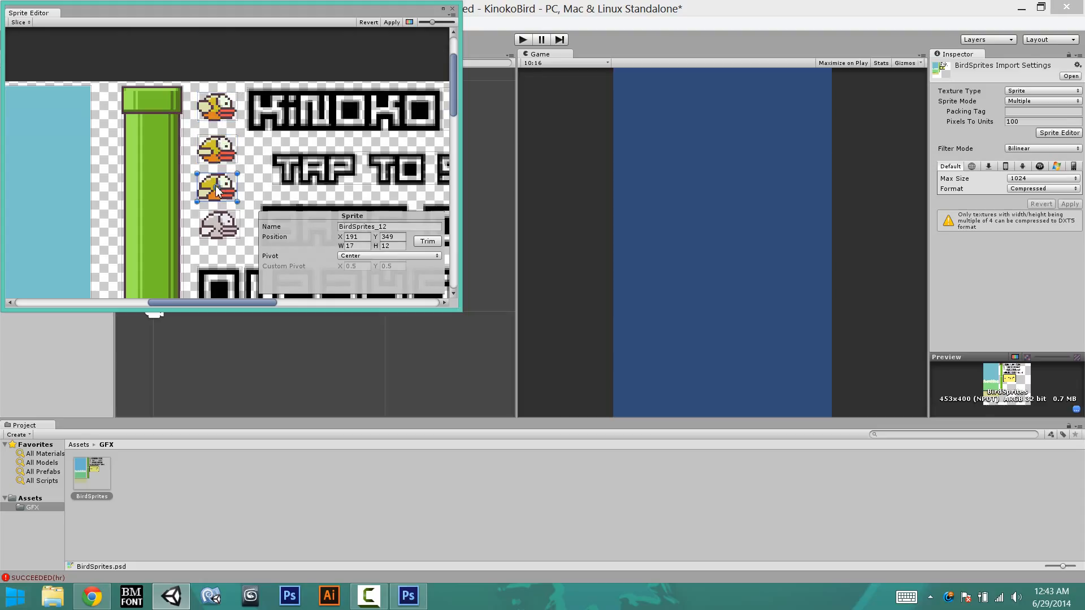
pyautogui.click(220, 117)
pyautogui.click(220, 151)
pyautogui.click(221, 189)
pyautogui.click(221, 119)
pyautogui.click(224, 152)
pyautogui.click(222, 186)
pyautogui.click(225, 147)
pyautogui.click(220, 115)
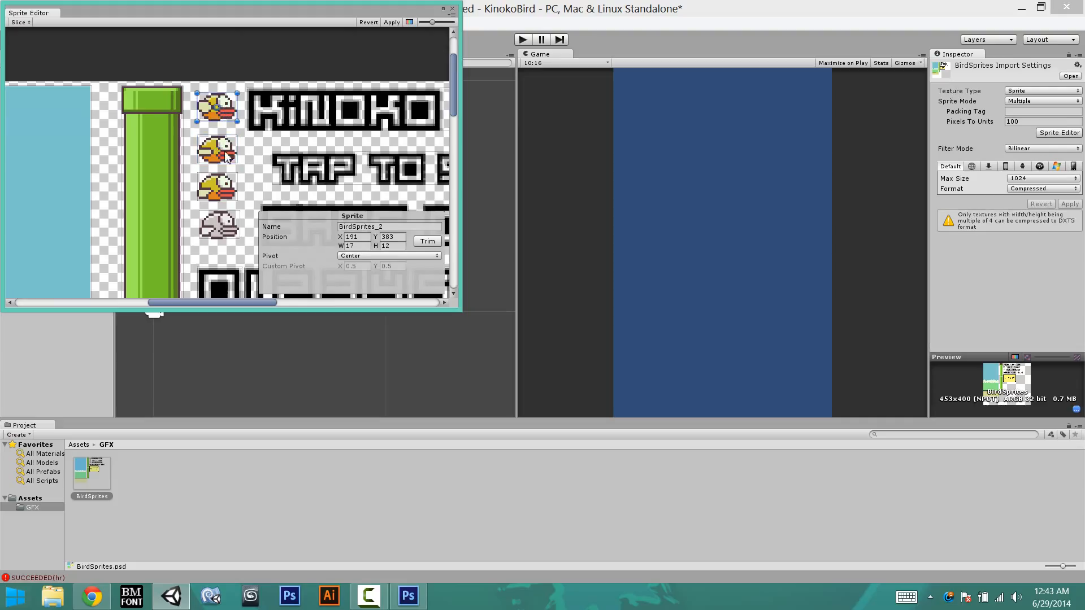
pyautogui.click(224, 152)
pyautogui.click(222, 186)
pyautogui.click(224, 150)
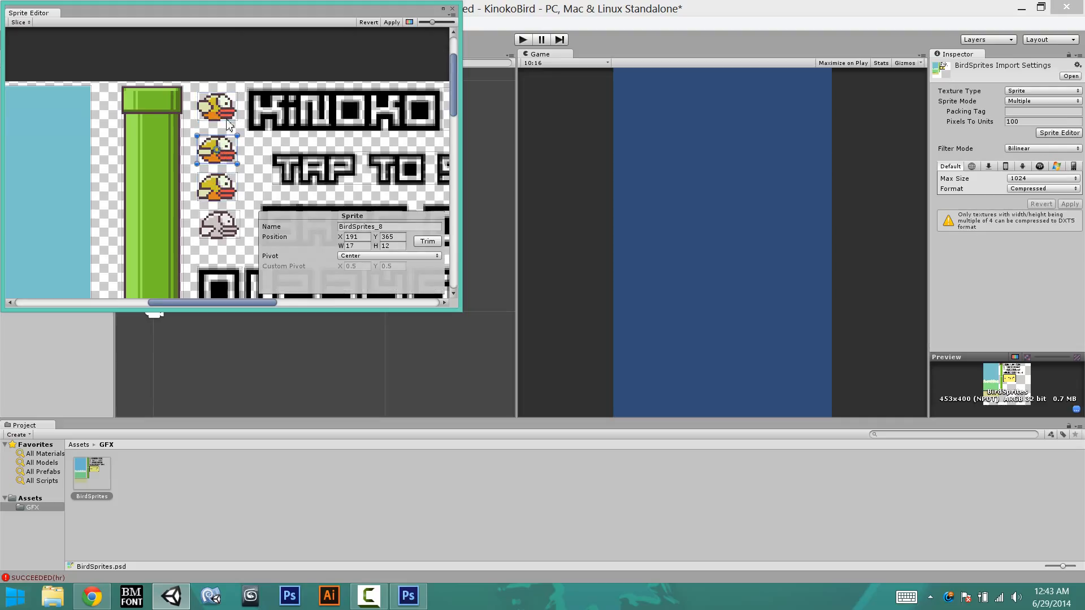
pyautogui.click(221, 116)
pyautogui.click(222, 186)
pyautogui.click(224, 150)
pyautogui.click(221, 116)
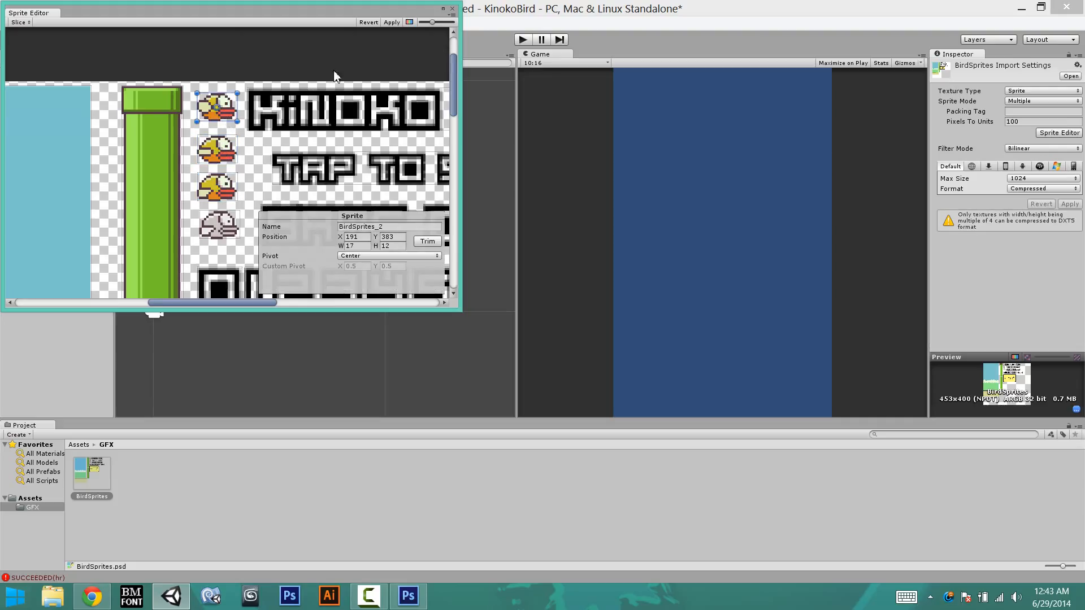
# Apply the slicing, close the Sprite Editor, and expand the BirdSprites asset to list its individual sprites.
pyautogui.click(391, 24)
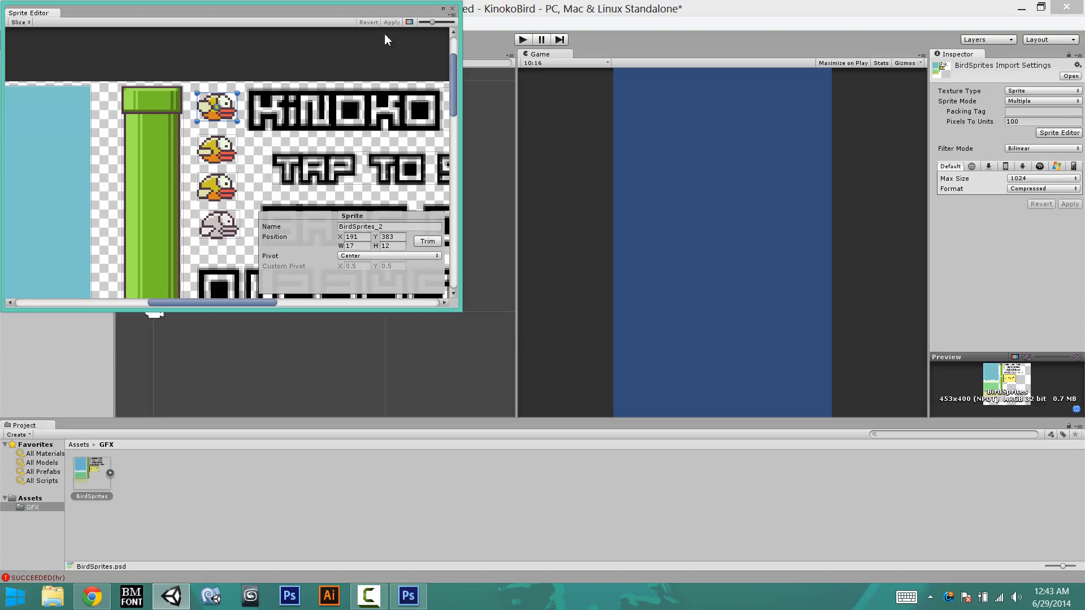
pyautogui.click(452, 8)
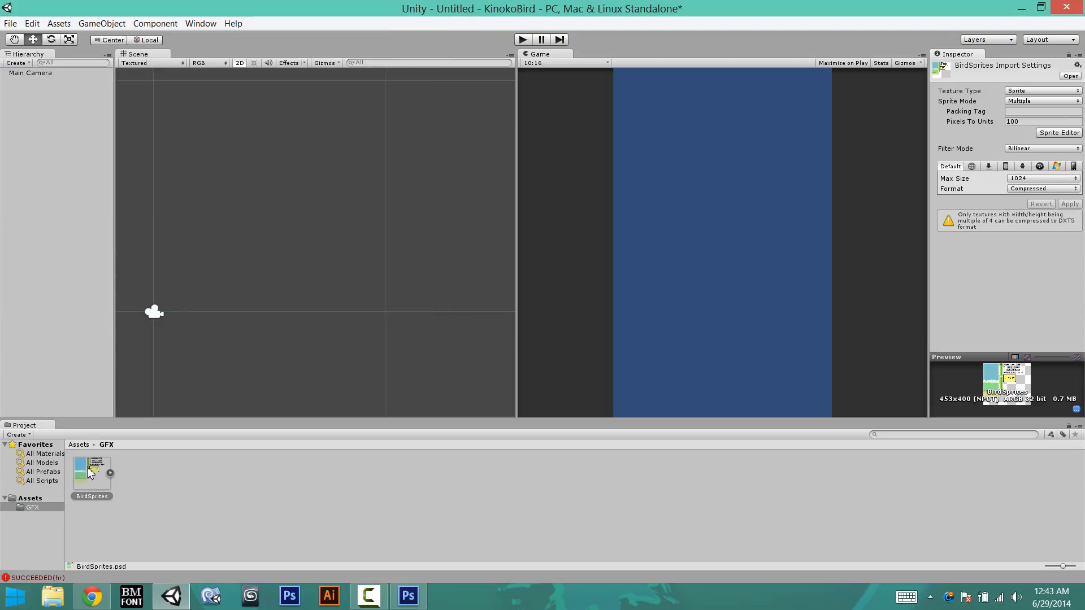
pyautogui.click(111, 473)
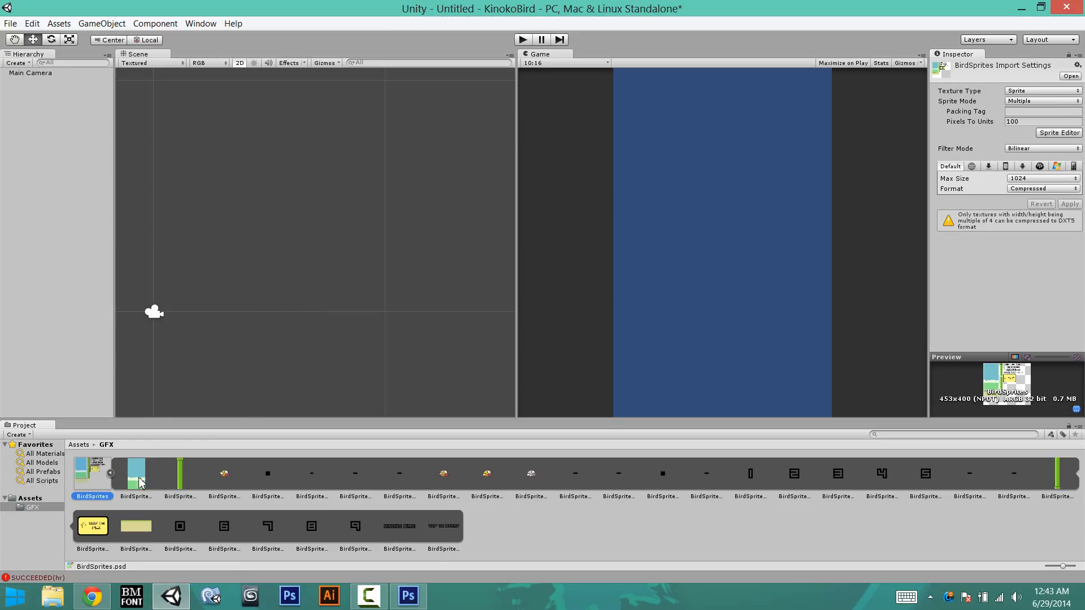
# Place the sky background sprite over the camera in the scene and scale it uniformly to about 4.35.
pyautogui.moveTo(139, 477); pyautogui.dragTo(160, 333)
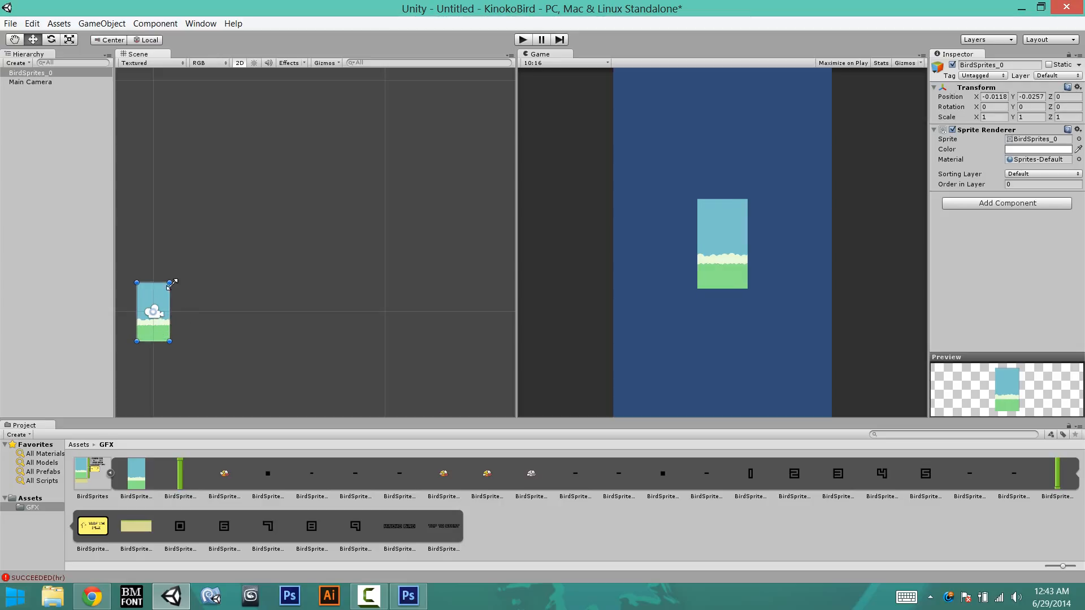
pyautogui.keyDown('shift'); pyautogui.moveTo(169, 283); pyautogui.dragTo(224, 265); pyautogui.keyUp('shift')
pyautogui.moveTo(196, 218); pyautogui.dragTo(226, 254)
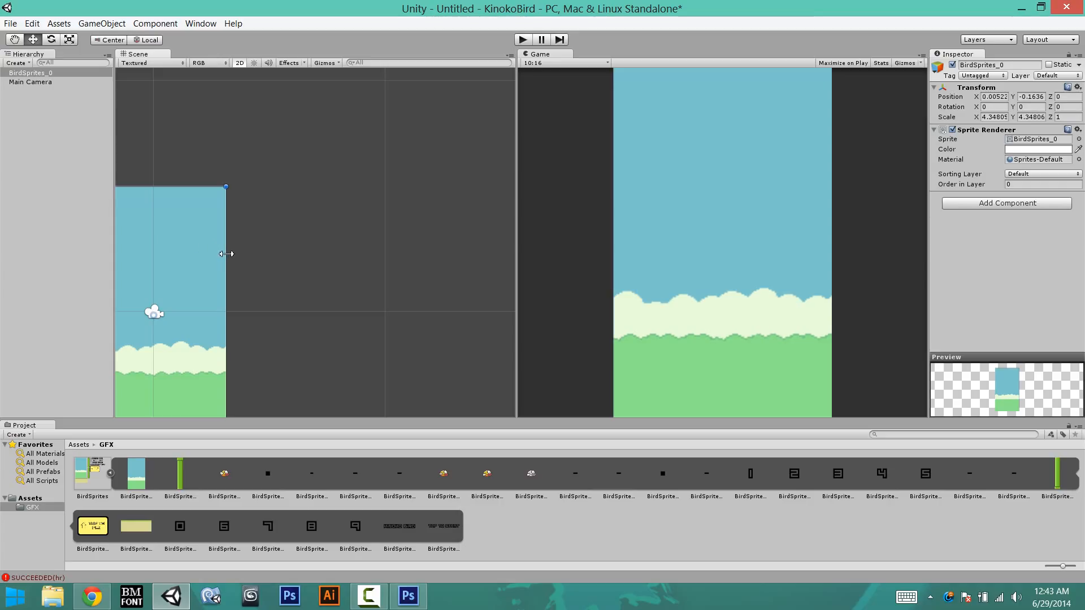
# Raise the background sprite to about Y 0.45 and shrink it uniformly from its right side to a scale of about 3.57.
pyautogui.scroll(-4, 290, 294)
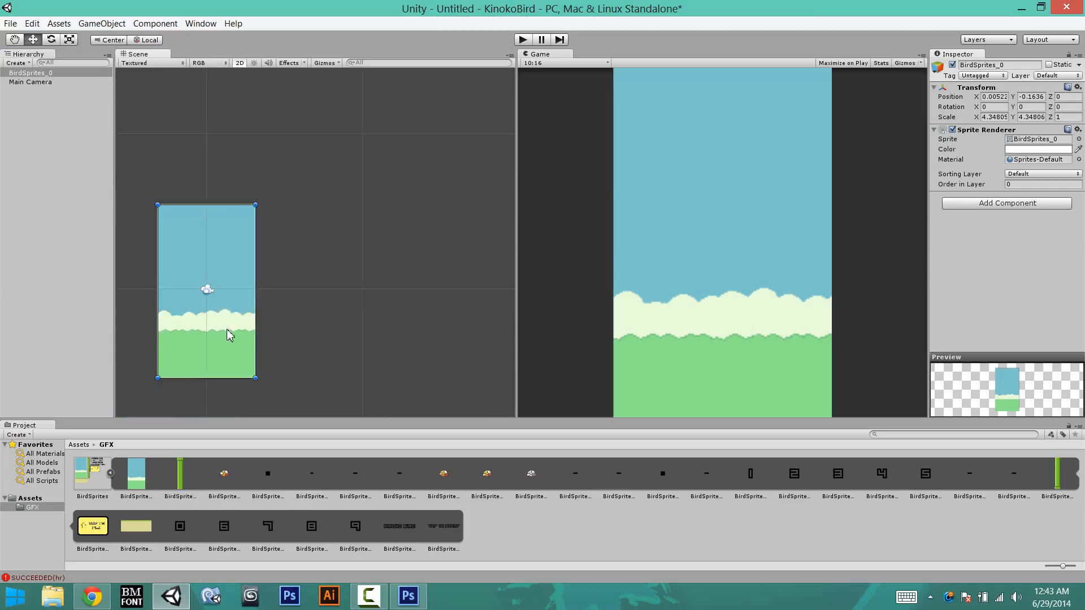
pyautogui.moveTo(227, 335)
pyautogui.mouseDown()
pyautogui.moveTo(226, 296)
pyautogui.moveTo(226, 322)
pyautogui.mouseUp()
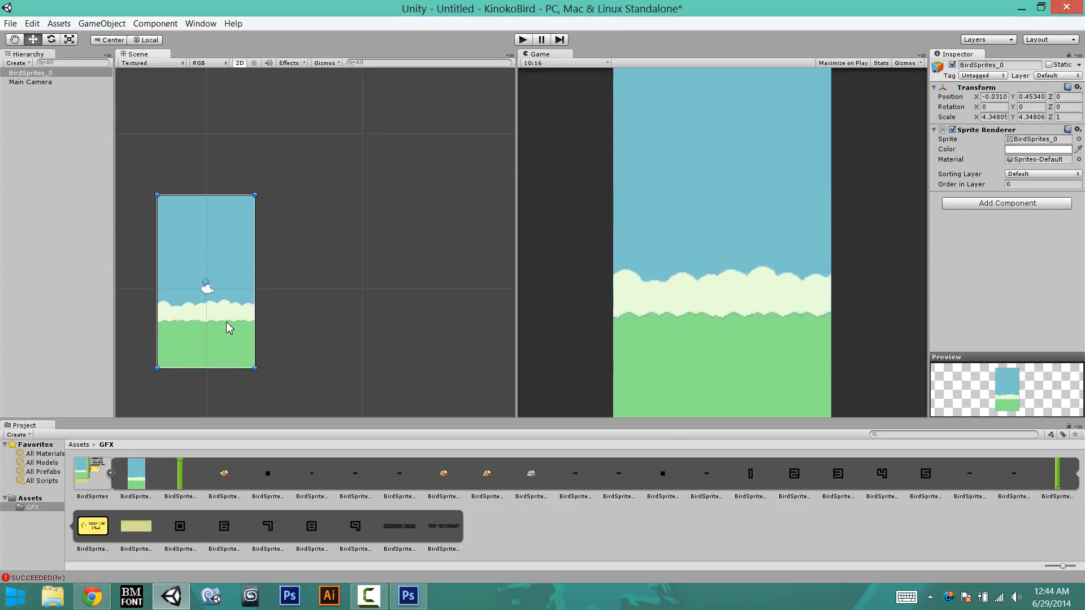
pyautogui.moveTo(256, 268)
pyautogui.mouseDown()
pyautogui.moveTo(227, 273)
pyautogui.moveTo(240, 276)
pyautogui.mouseUp()
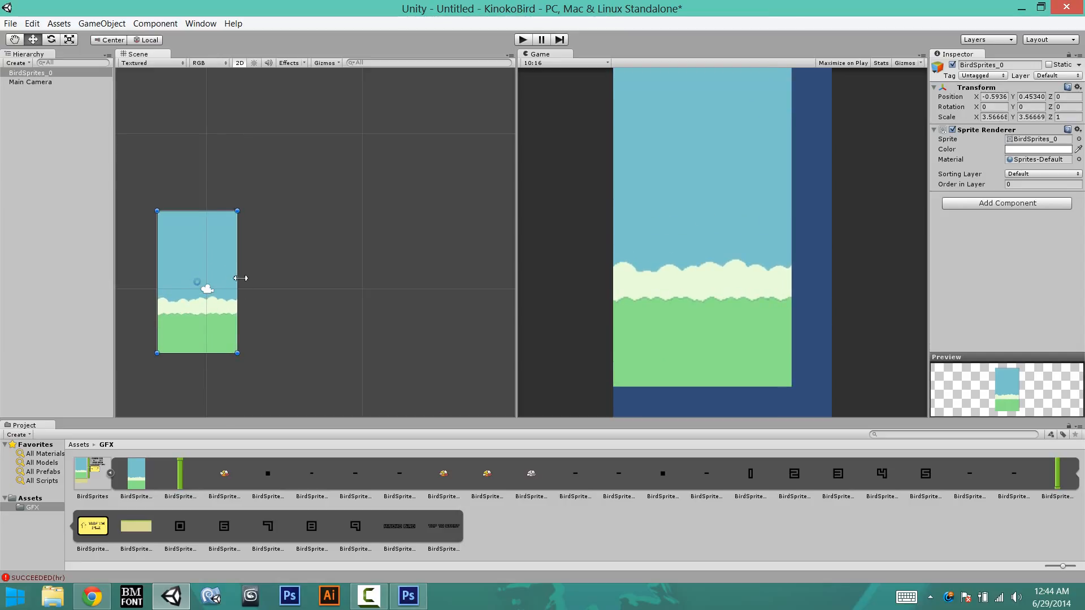
# Place the ground sprite directly beneath the background and scale it uniformly to about 3.36 to match the background's width.
pyautogui.moveTo(136, 527); pyautogui.dragTo(170, 360)
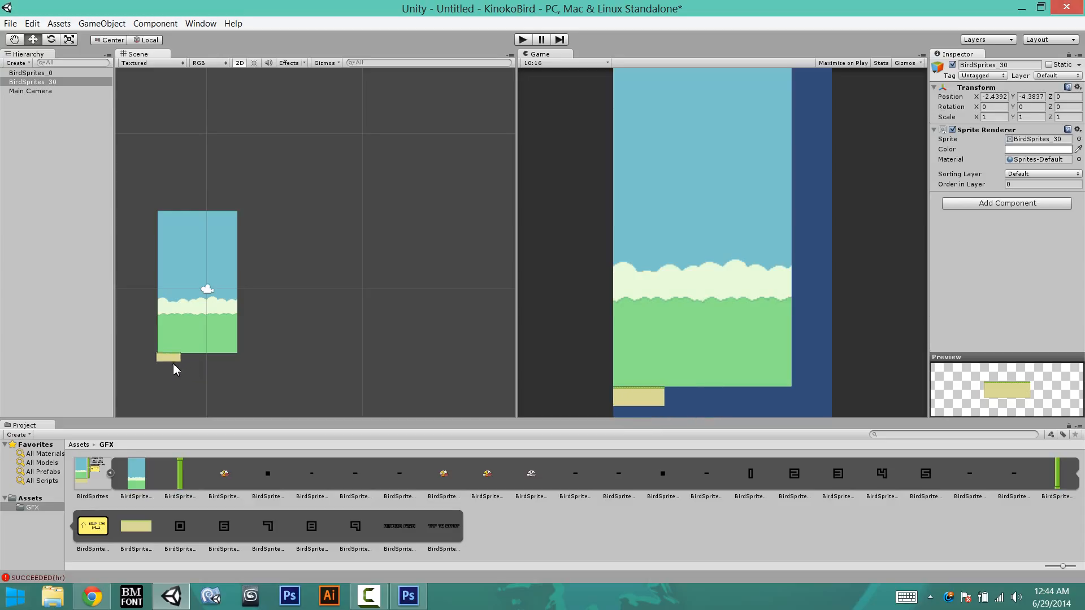
pyautogui.scroll(5, 173, 363)
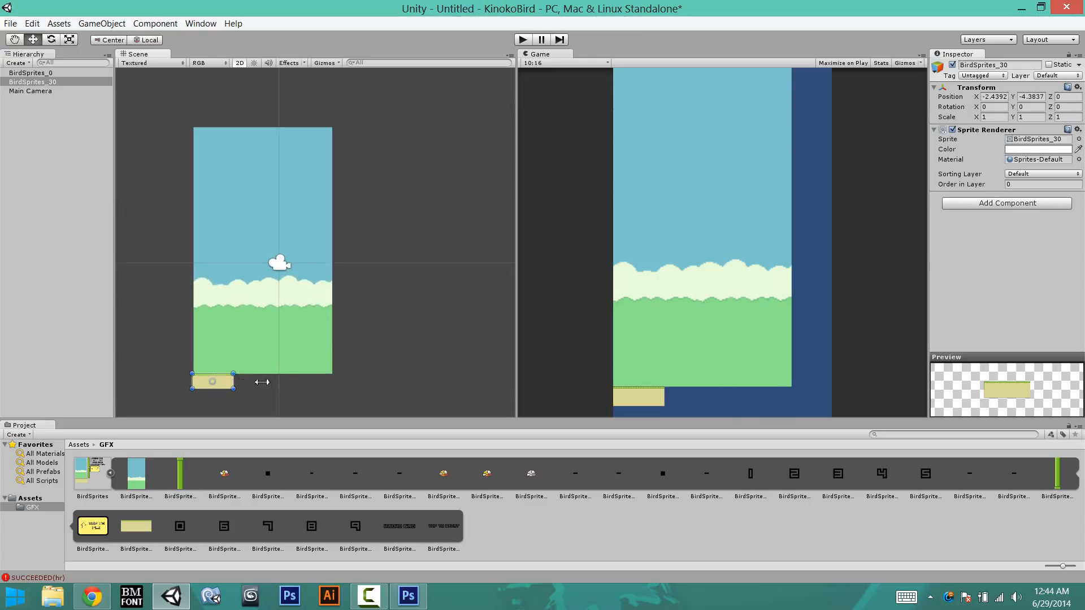
pyautogui.keyDown('shift'); pyautogui.moveTo(261, 382); pyautogui.dragTo(305, 396); pyautogui.keyUp('shift')
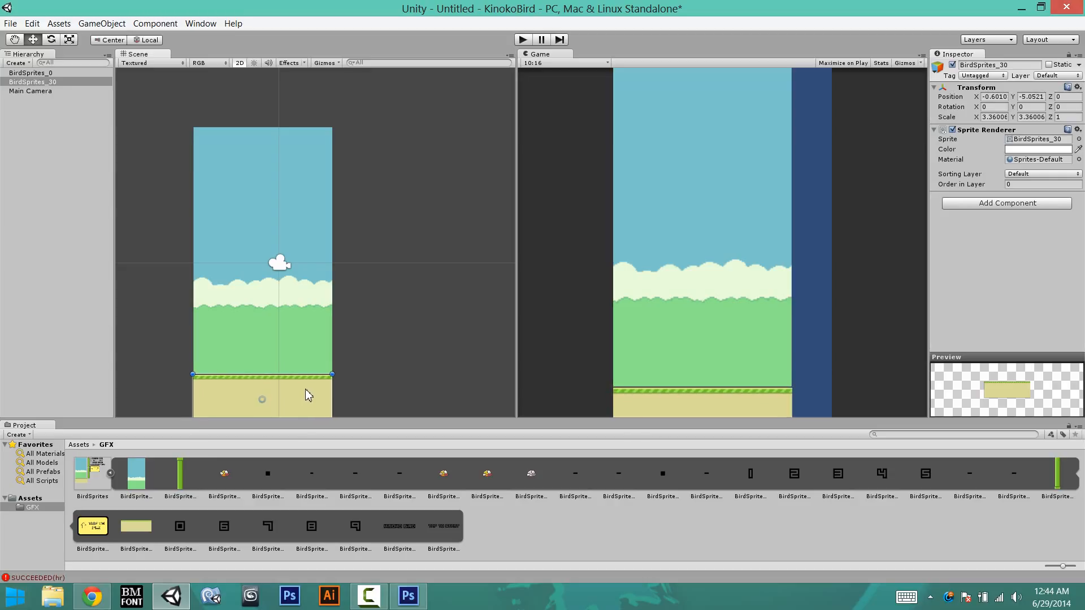
# Duplicate the background and ground together and move the copies right so they adjoin the originals.
pyautogui.click(326, 346)
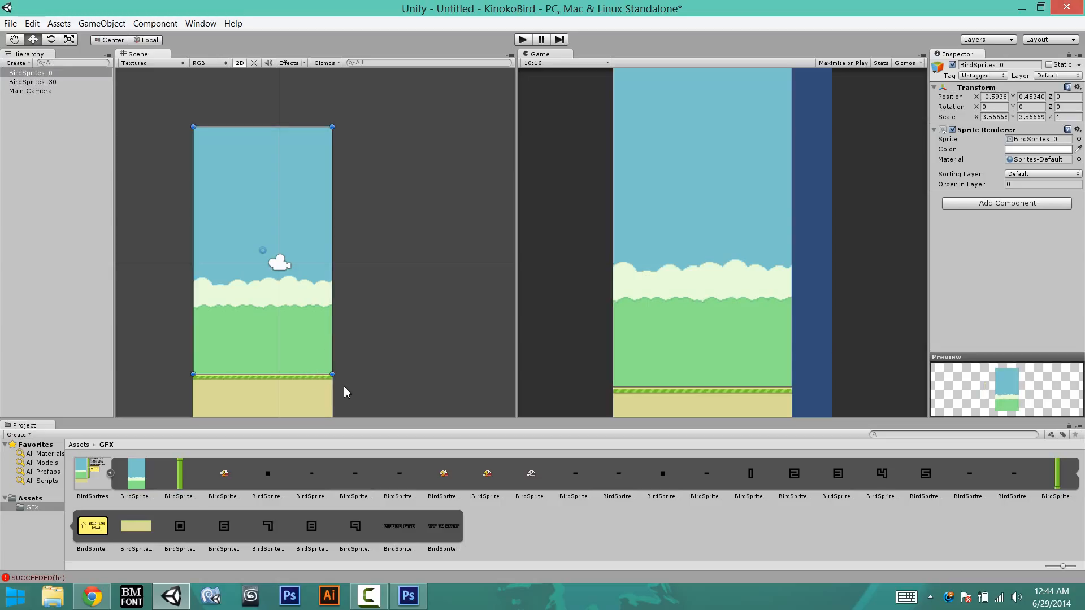
pyautogui.keyDown('shift'); pyautogui.click(327, 395); pyautogui.keyUp('shift')
pyautogui.hotkey('ctrl', 'd')
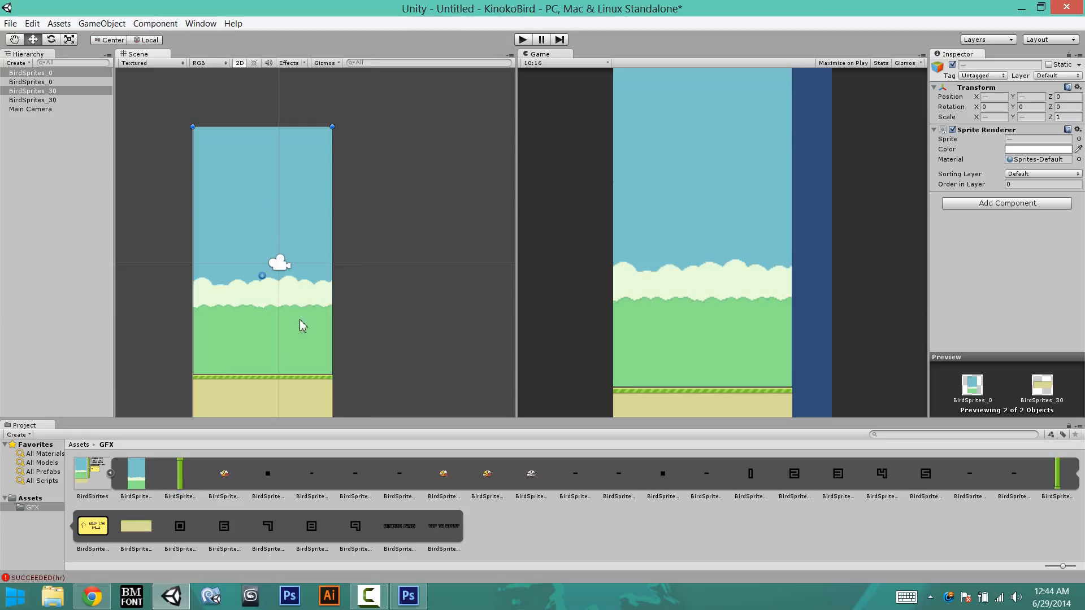
pyautogui.moveTo(303, 322); pyautogui.dragTo(416, 319)
pyautogui.scroll(3, 418, 308)
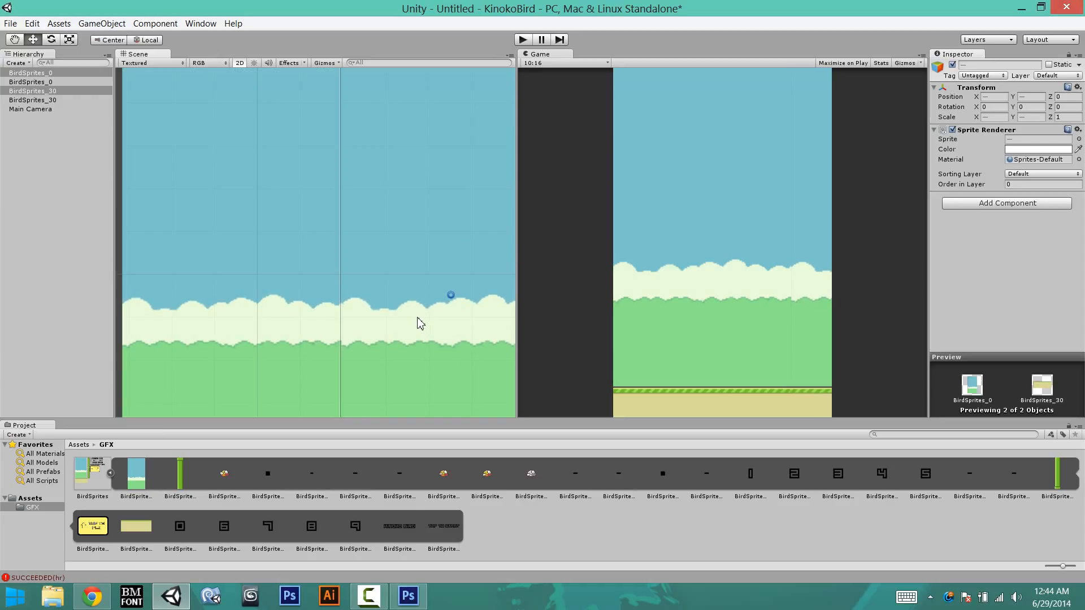
# Shift the duplicated background left to about X 4.14 so its clouds overlap the first background seamlessly.
pyautogui.scroll(-4, 396, 308)
pyautogui.click(446, 277)
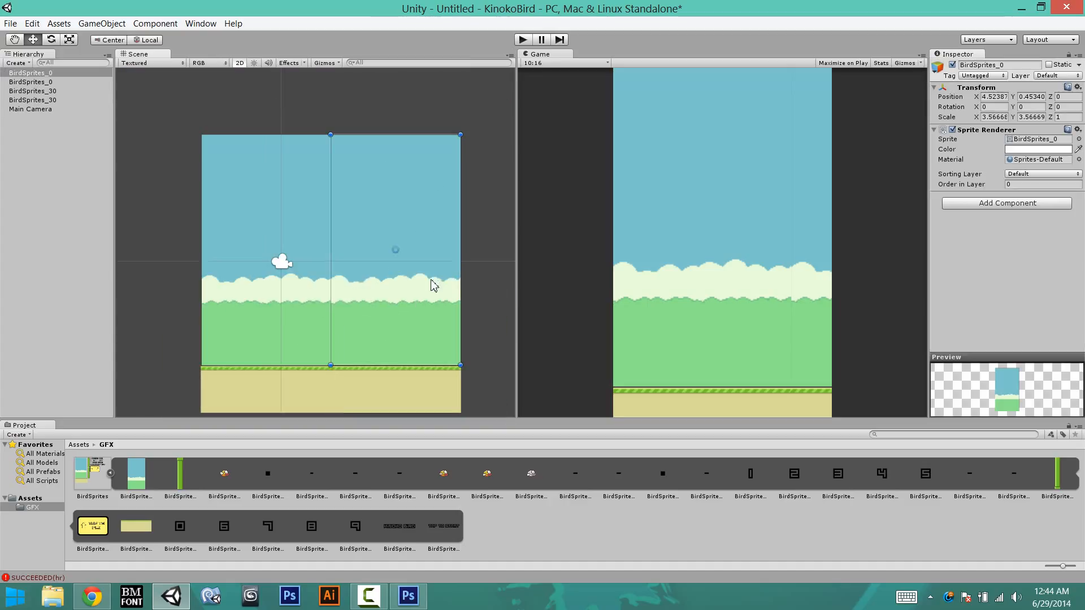
pyautogui.scroll(2, 417, 315)
pyautogui.moveTo(431, 322); pyautogui.dragTo(413, 325)
pyautogui.scroll(-3, 390, 336)
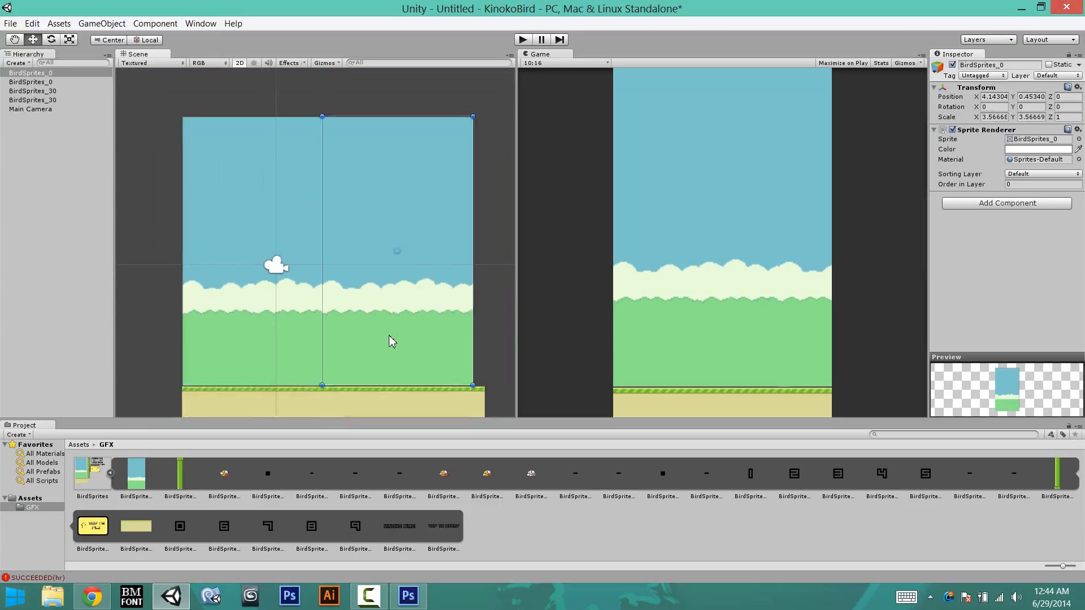
# Deselect everything and run the scene in Play mode to check the background and ground.
pyautogui.click(491, 324)
pyautogui.scroll(-2, 418, 341)
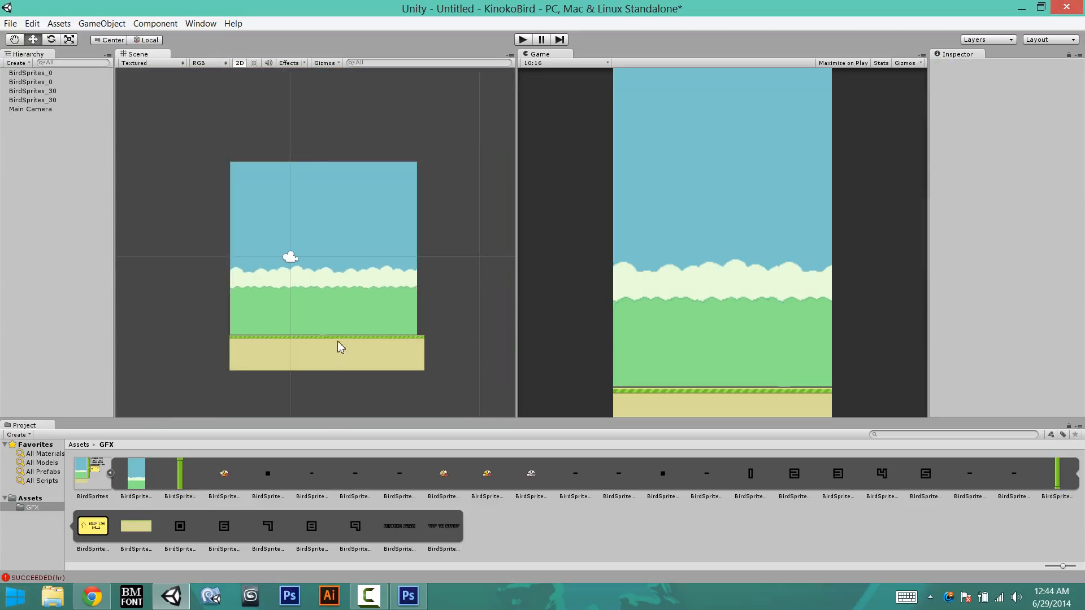
pyautogui.scroll(2, 341, 323)
pyautogui.moveTo(356, 340); pyautogui.dragTo(341, 260, button='middle')
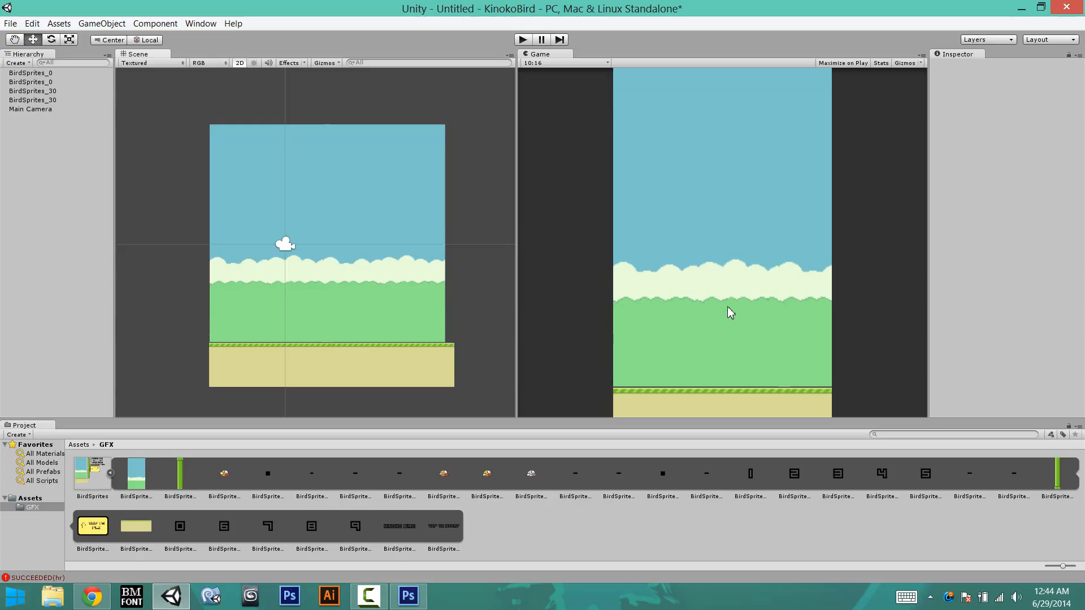
pyautogui.click(523, 41)
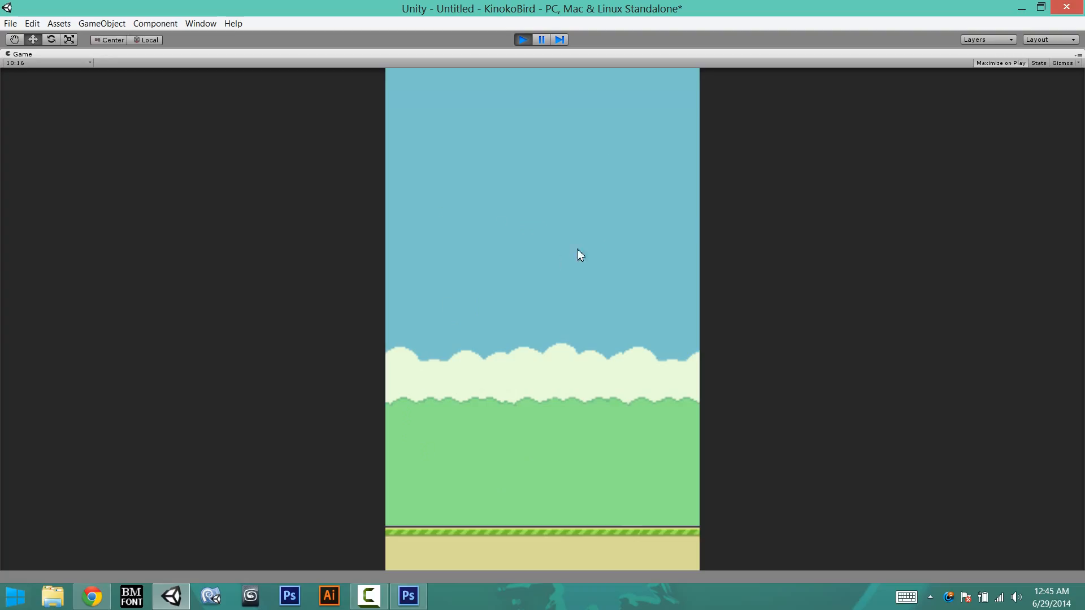
# Stop Play mode and create an empty game object named Background.
pyautogui.click(518, 40)
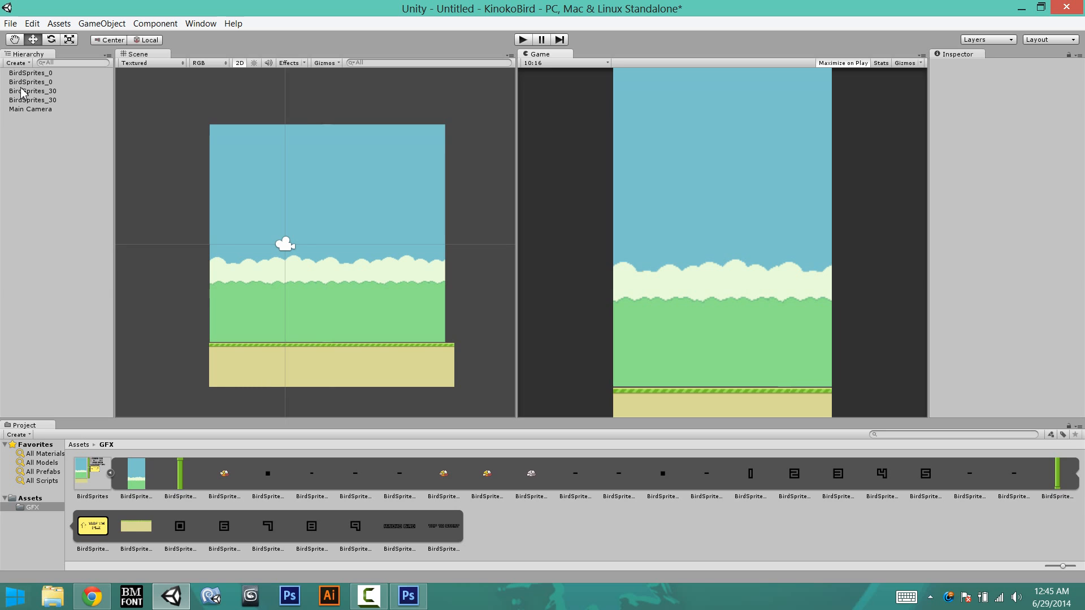
pyautogui.click(39, 82)
pyautogui.click(38, 91)
pyautogui.click(36, 100)
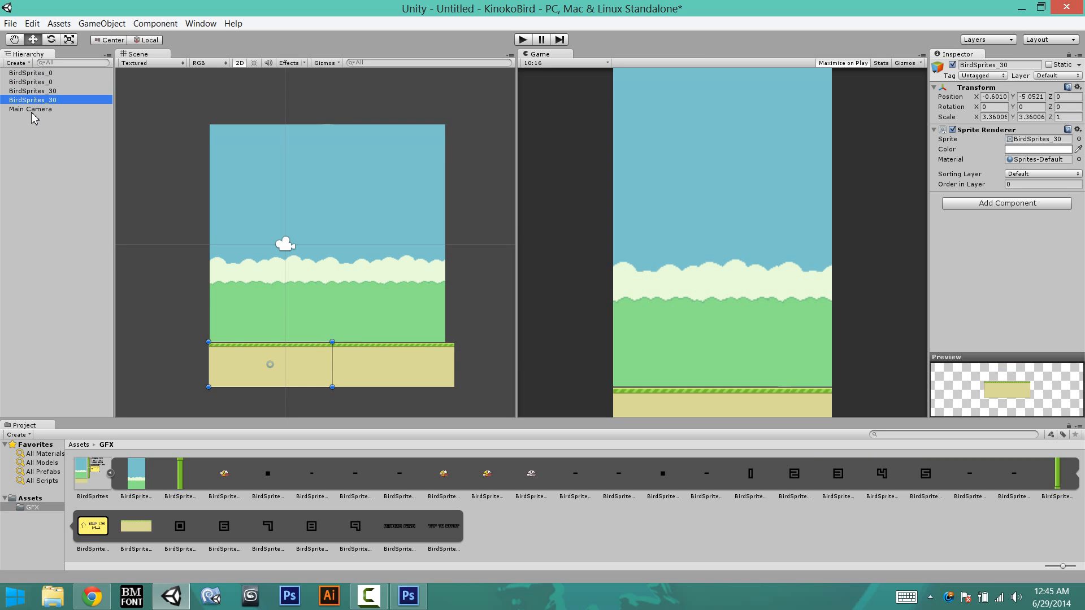
pyautogui.click(35, 109)
pyautogui.click(65, 73)
pyautogui.click(102, 24)
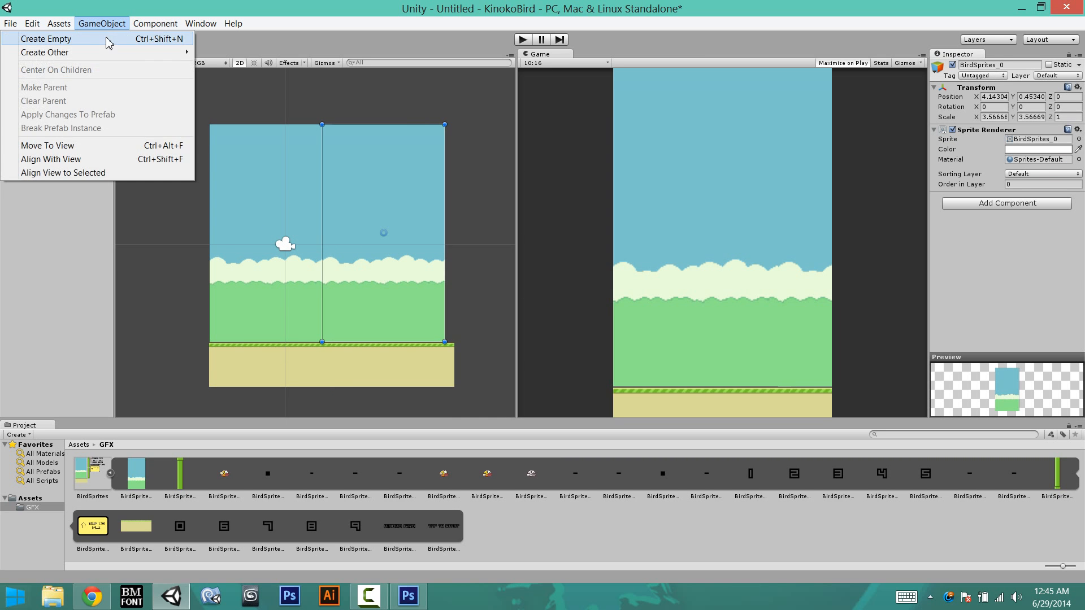
pyautogui.click(106, 37)
pyautogui.click(40, 111)
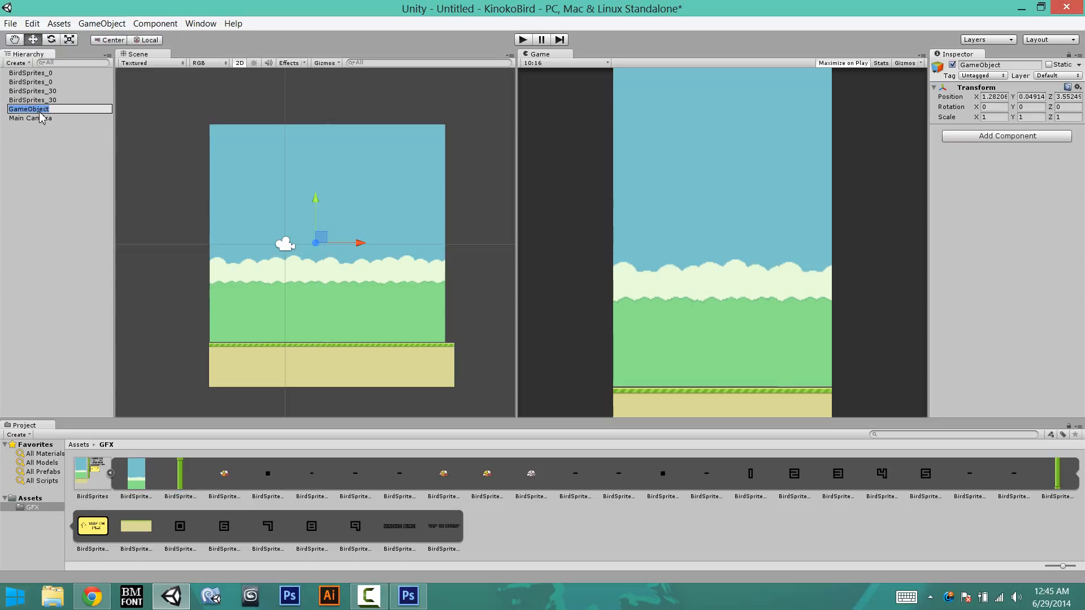
pyautogui.write('Backgro')
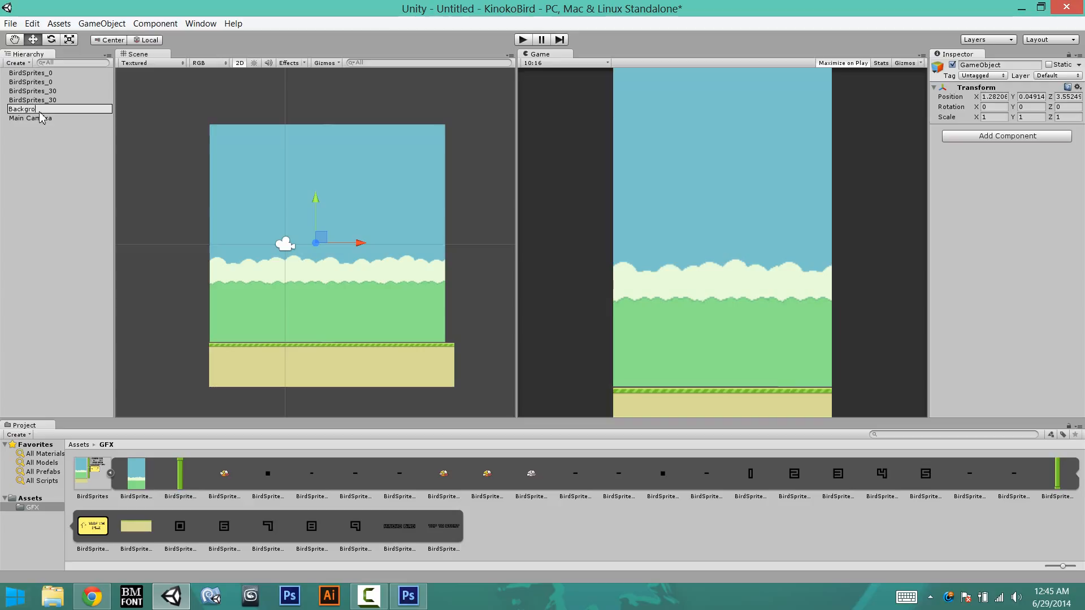
pyautogui.write('und')
pyautogui.press('Return')
# Parent the two background sprites and the two ground sprites to the Background object.
pyautogui.click(47, 109)
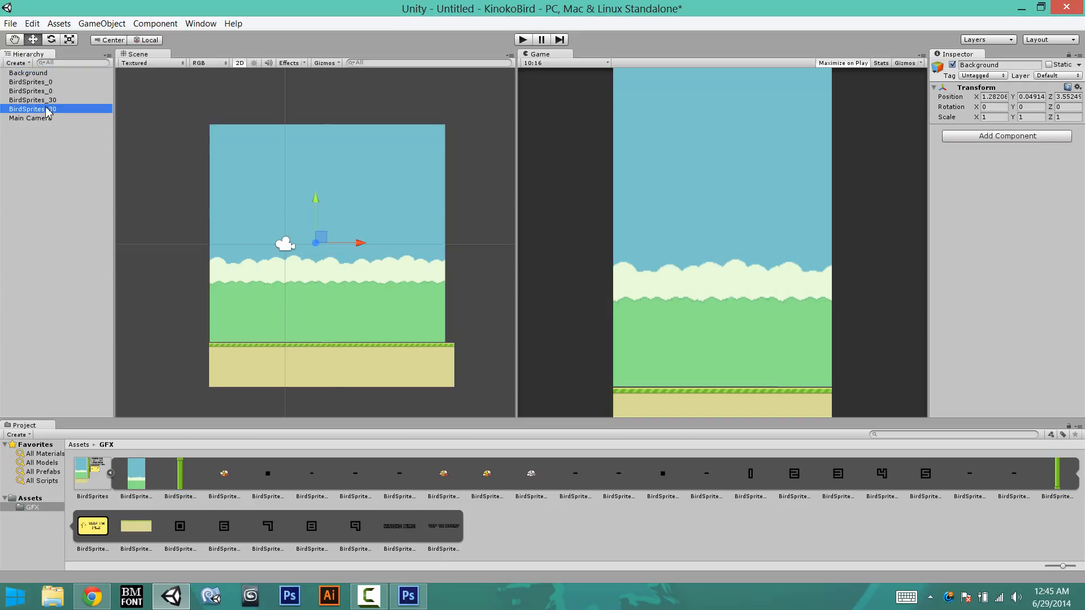
pyautogui.keyDown('shift'); pyautogui.click(29, 85); pyautogui.keyUp('shift')
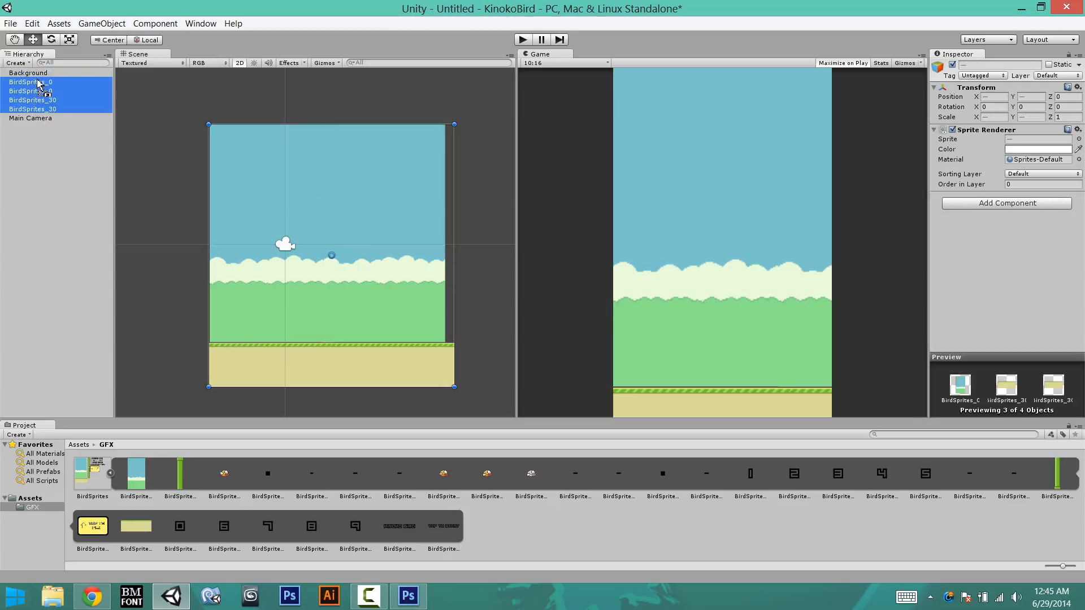
pyautogui.moveTo(38, 85); pyautogui.dragTo(32, 74)
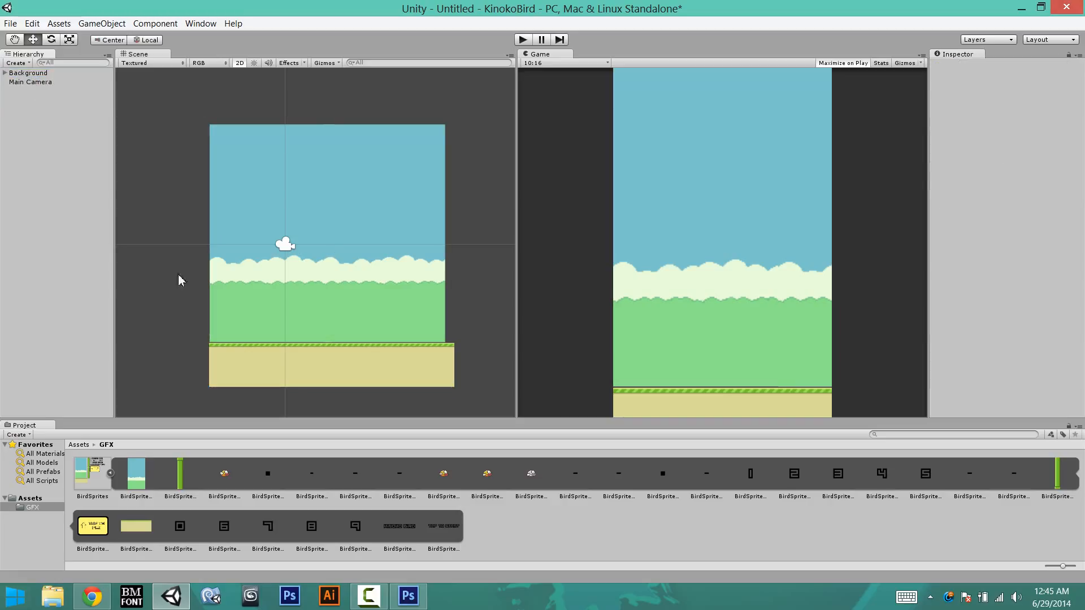
# Place the three coloured bird frames in the scene as one animated sprite and save the clip as FlappinAnimation.
pyautogui.click(224, 473)
pyautogui.keyDown('ctrl'); pyautogui.click(443, 473); pyautogui.keyUp('ctrl')
pyautogui.keyDown('ctrl'); pyautogui.click(486, 475); pyautogui.keyUp('ctrl')
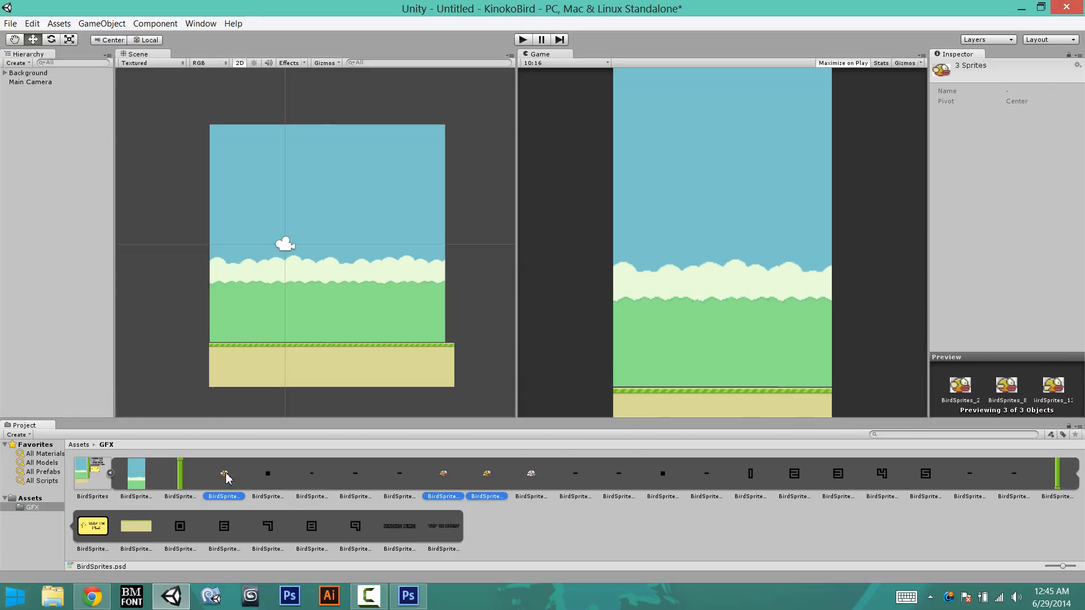
pyautogui.moveTo(228, 478); pyautogui.dragTo(331, 244)
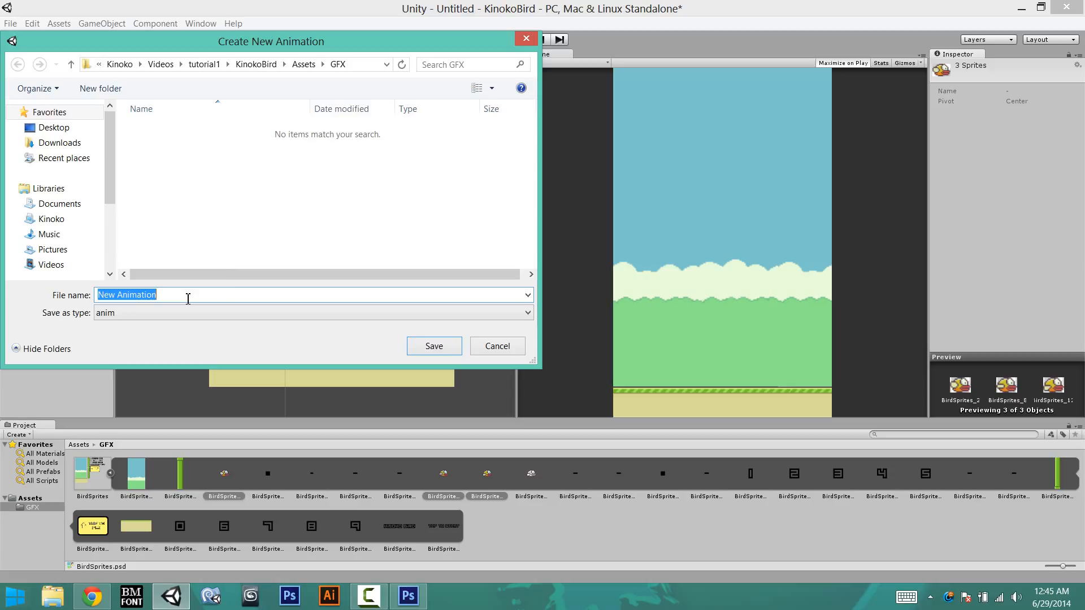
pyautogui.press('BackSpace')
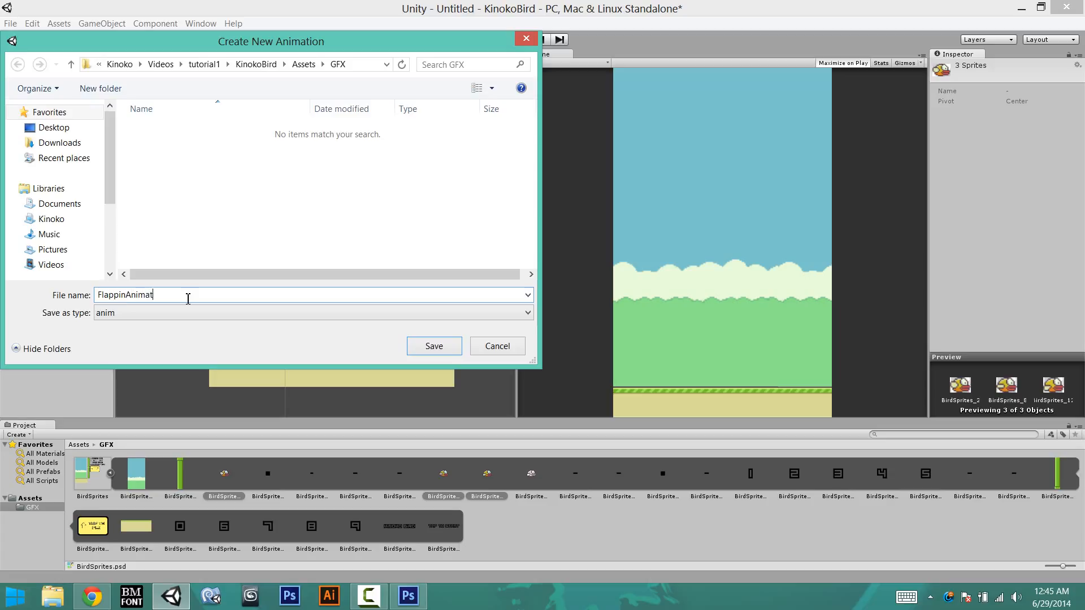
pyautogui.press('Return')
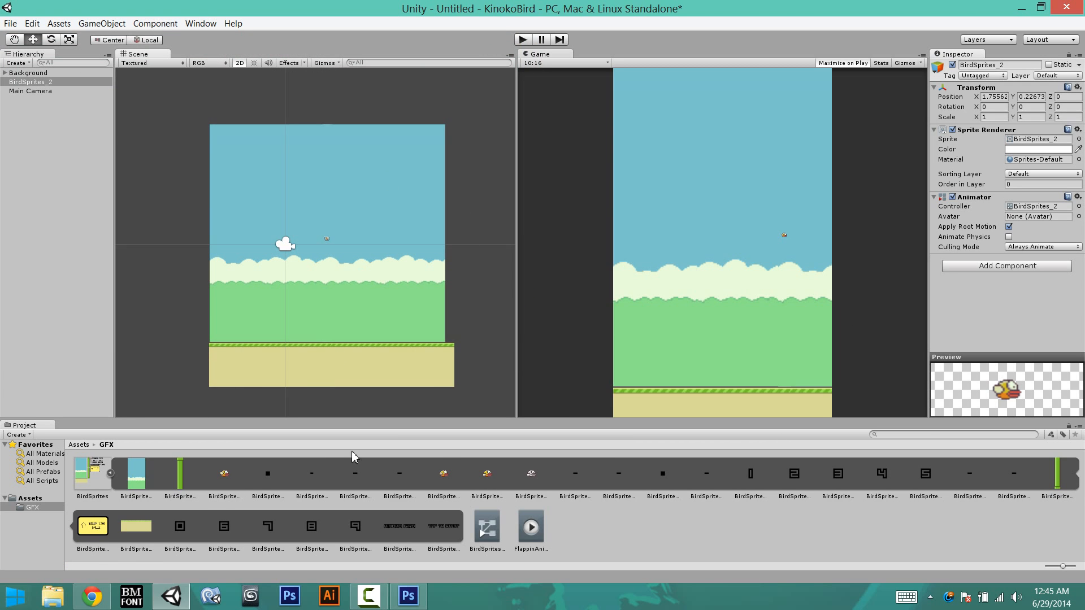
# Examine the FlappinAnimation clip's settings and its state in the bird's animator controller.
pyautogui.click(491, 534)
pyautogui.click(531, 531)
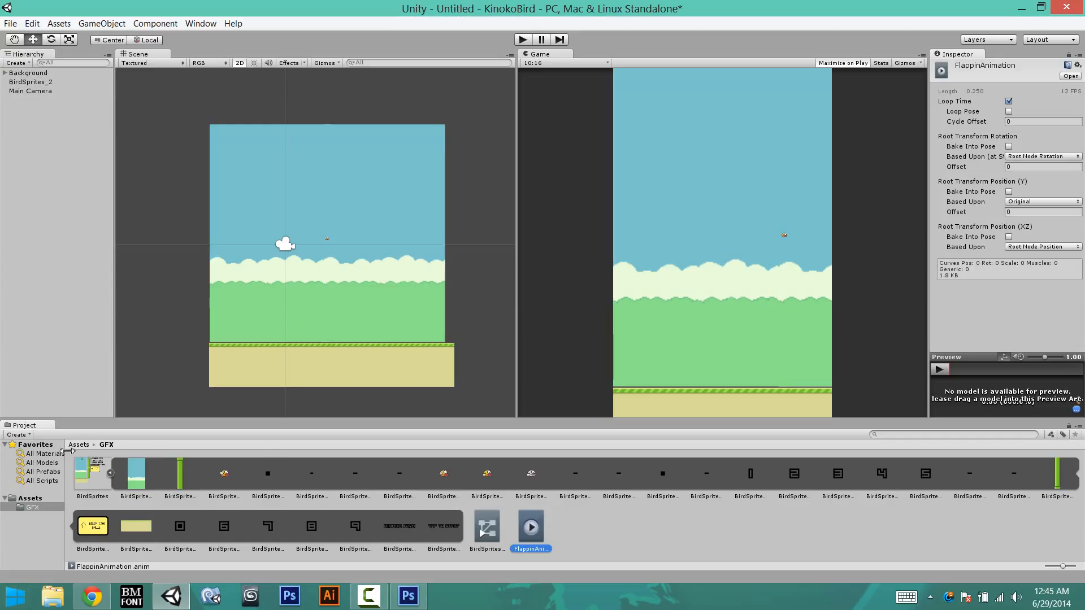
pyautogui.click(539, 531)
pyautogui.click(493, 535)
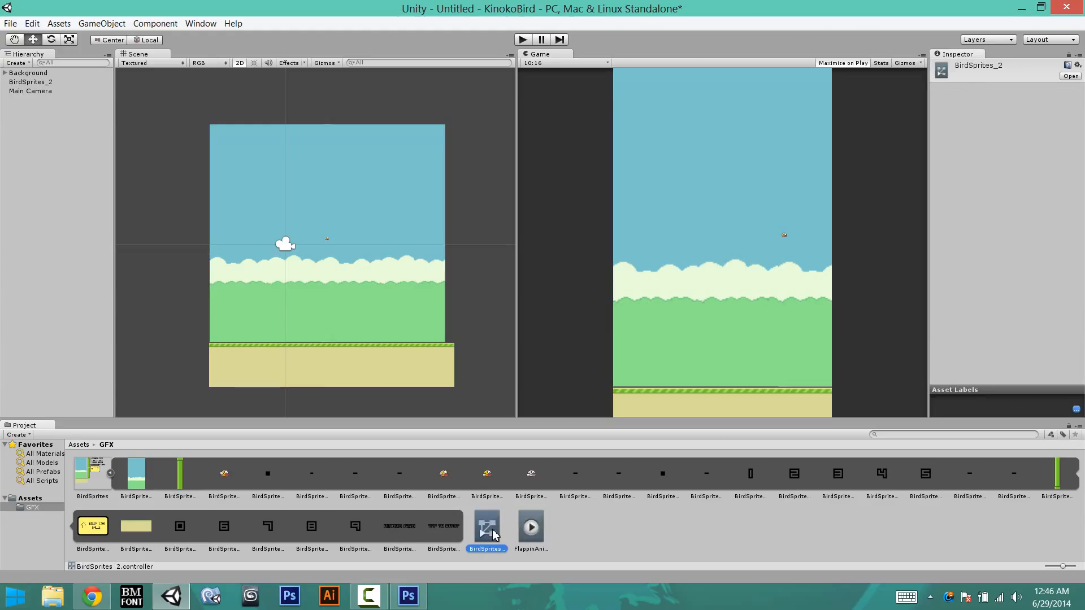
pyautogui.doubleClick(493, 534)
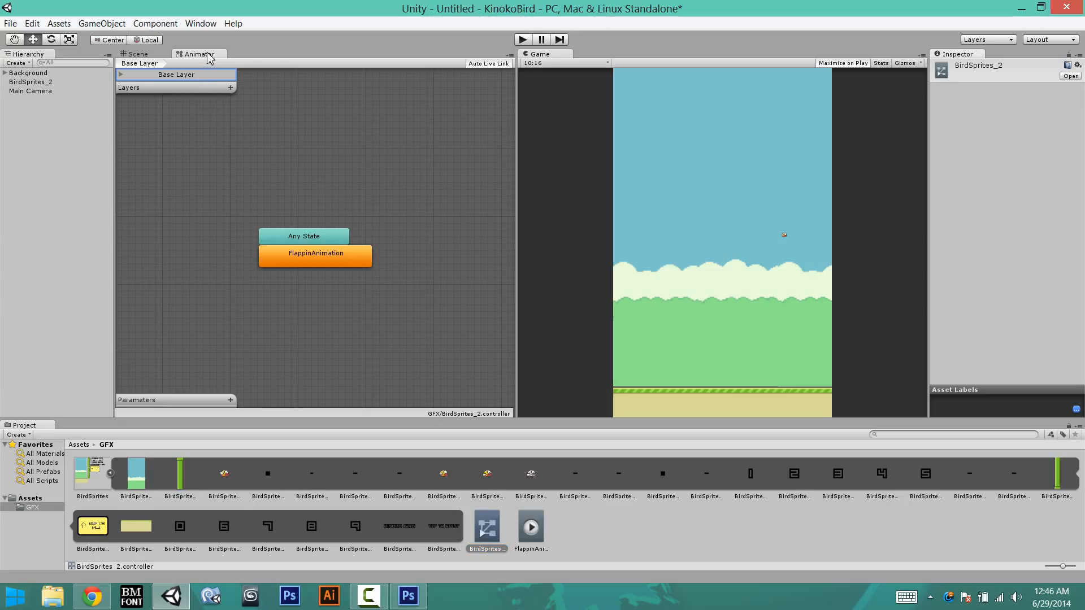
pyautogui.moveTo(208, 54)
pyautogui.mouseDown()
pyautogui.moveTo(239, 61)
pyautogui.moveTo(226, 60)
pyautogui.mouseUp()
pyautogui.moveTo(318, 260)
pyautogui.mouseDown()
pyautogui.moveTo(455, 268)
pyautogui.moveTo(312, 262)
pyautogui.mouseUp()
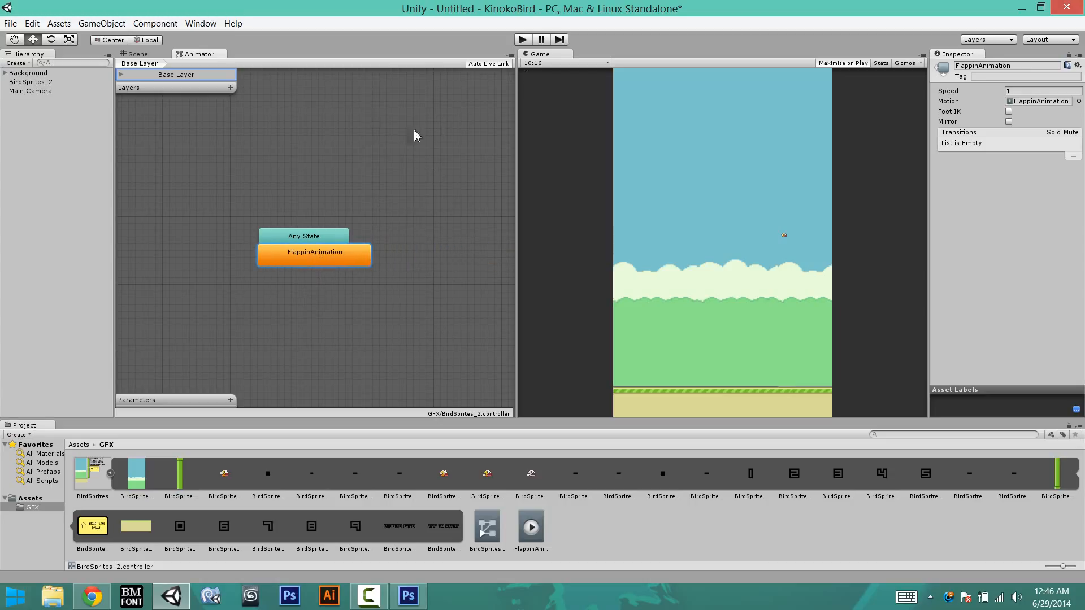
# Return to the Scene view and move the bird left to about X -0.005, Y 0.24.
pyautogui.click(137, 54)
pyautogui.scroll(6, 362, 227)
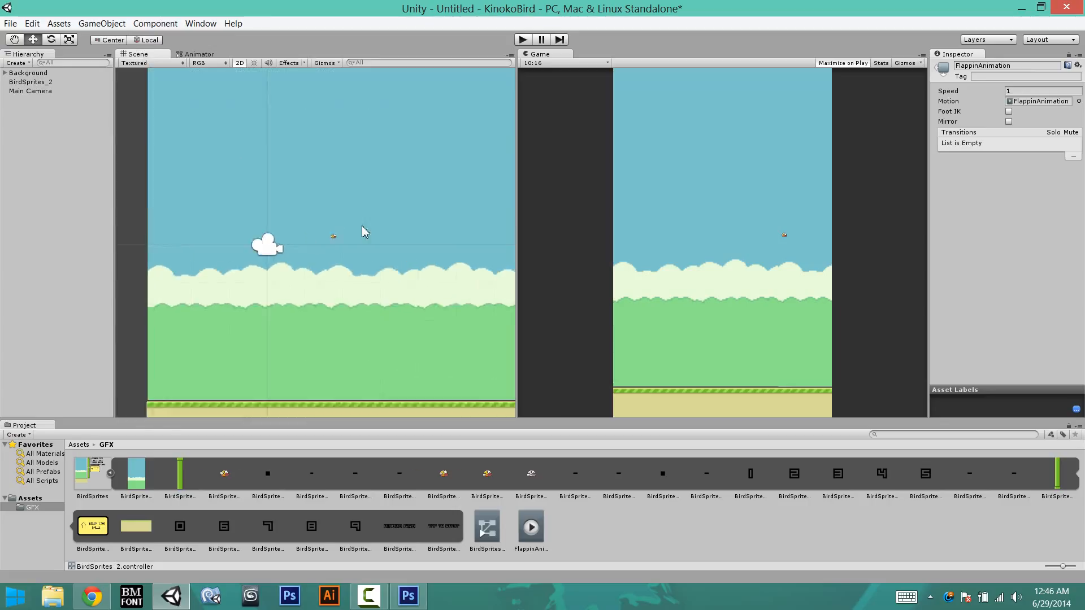
pyautogui.scroll(5, 437, 220)
pyautogui.moveTo(450, 193); pyautogui.dragTo(360, 212, button='middle')
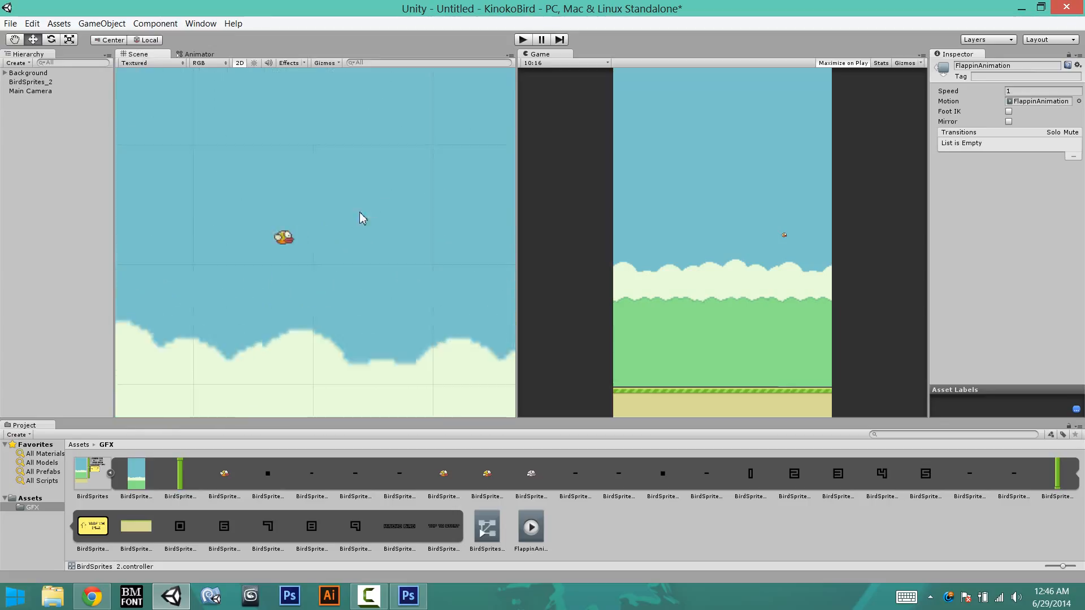
pyautogui.scroll(2, 293, 232)
pyautogui.scroll(-6, 295, 234)
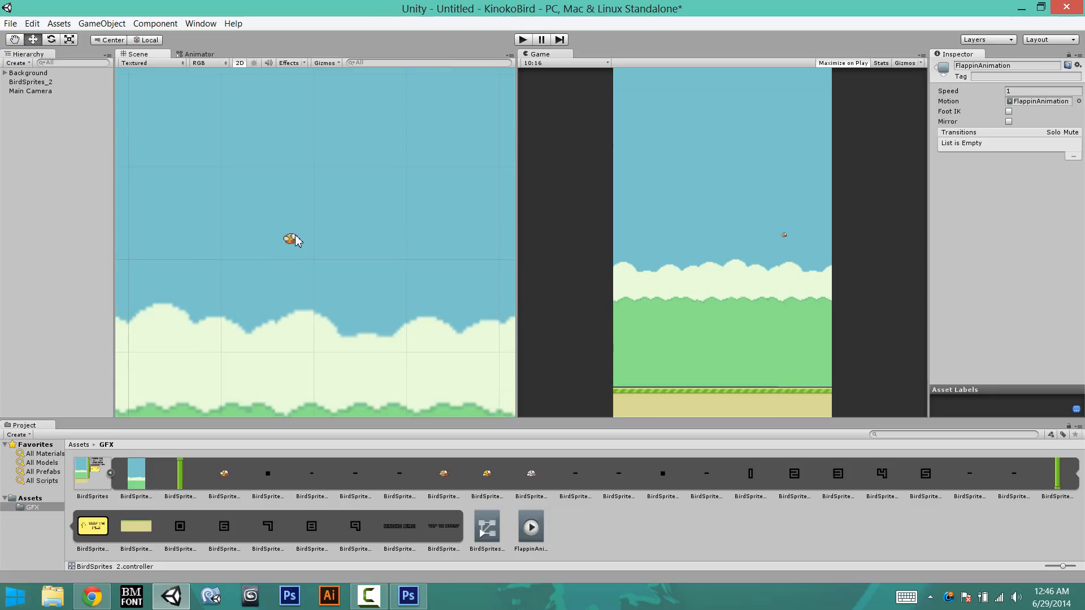
pyautogui.click(27, 82)
pyautogui.scroll(-5, 352, 218)
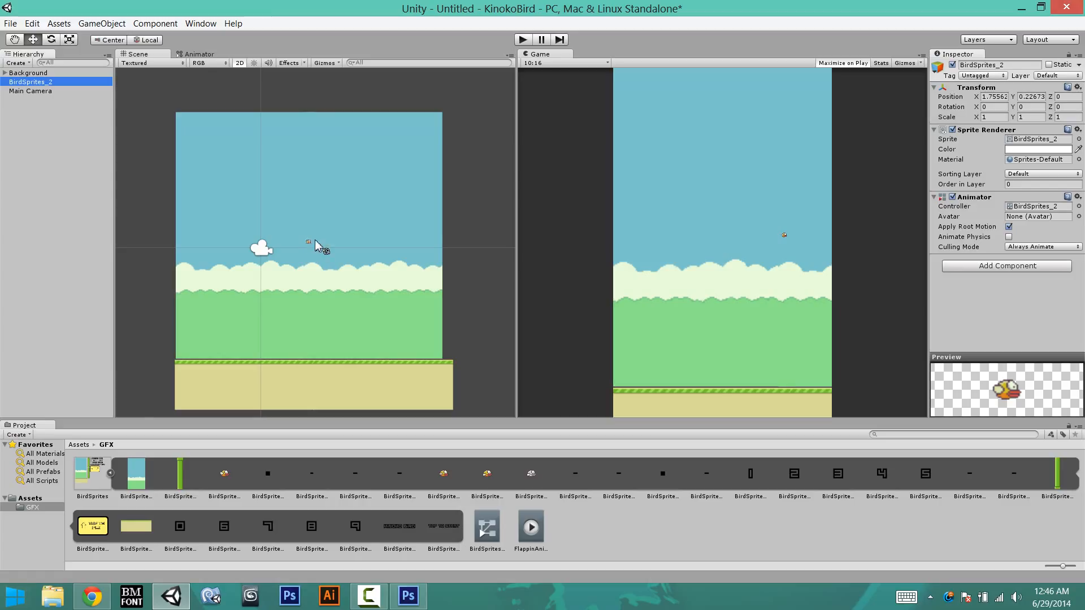
pyautogui.scroll(4, 308, 243)
pyautogui.scroll(2, 308, 249)
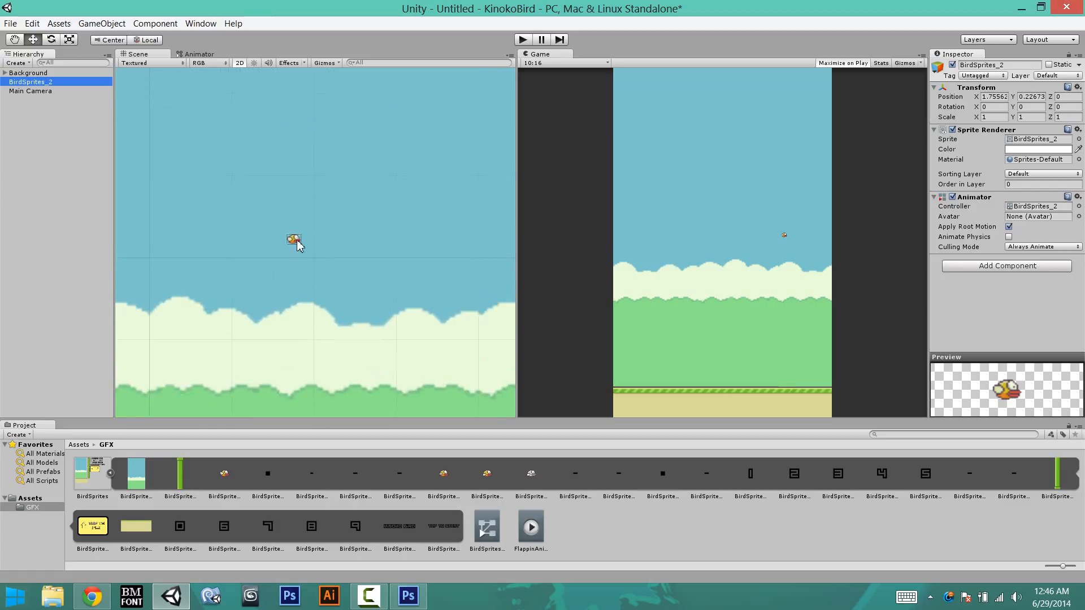
pyautogui.moveTo(295, 240); pyautogui.dragTo(151, 244)
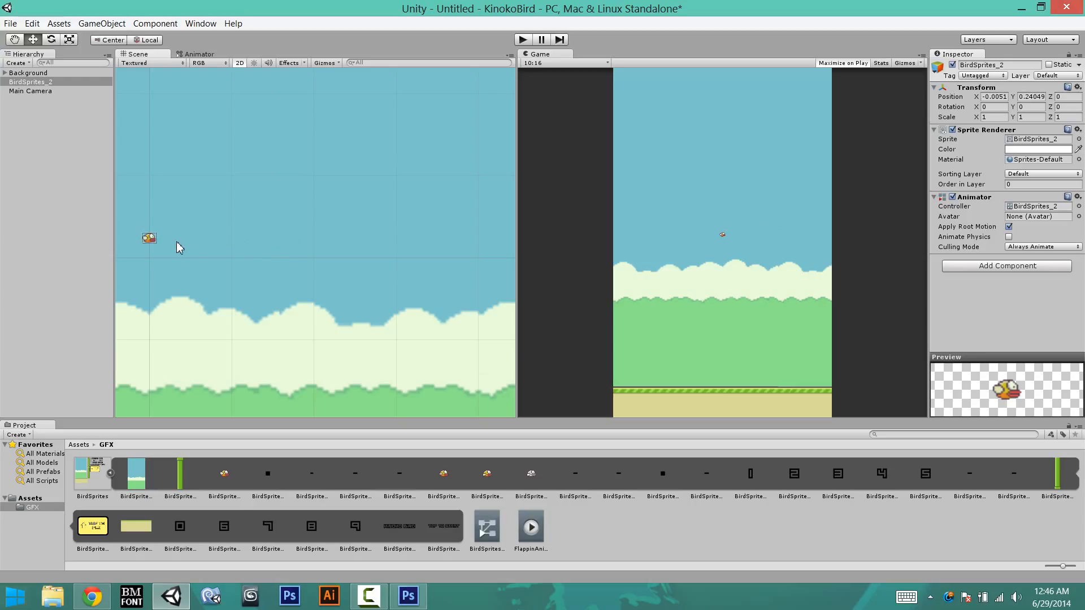
# Scale the bird uniformly to about 12.1 with the Scale tool.
pyautogui.press('e')
pyautogui.press('r')
pyautogui.moveTo(152, 242); pyautogui.dragTo(972, 254)
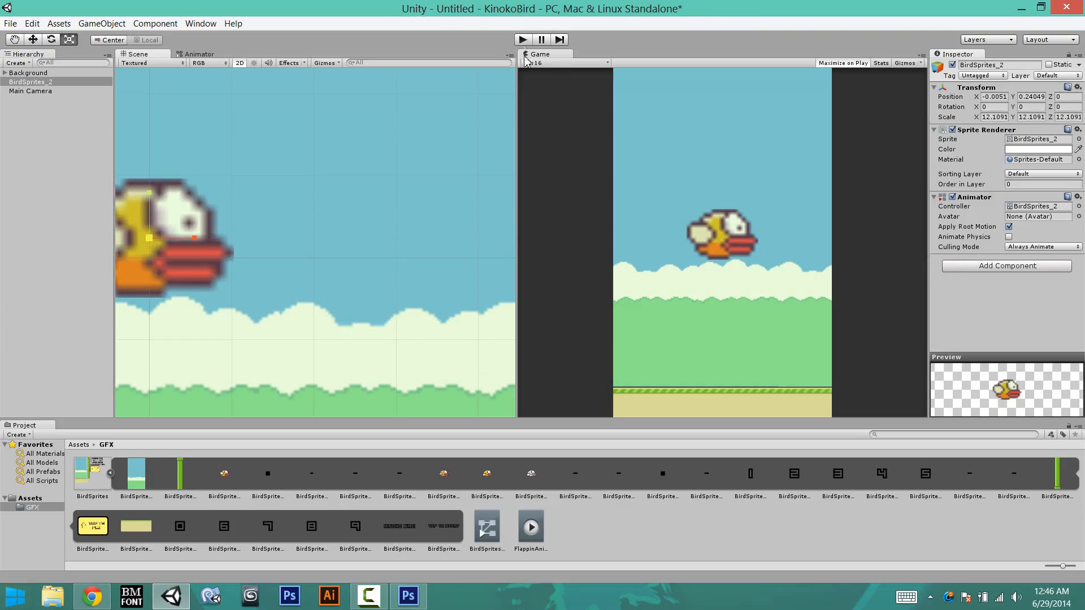
# Run the scene in Play mode to check the flapping bird, stop it, and inspect the FlappinAnimation clip.
pyautogui.click(520, 39)
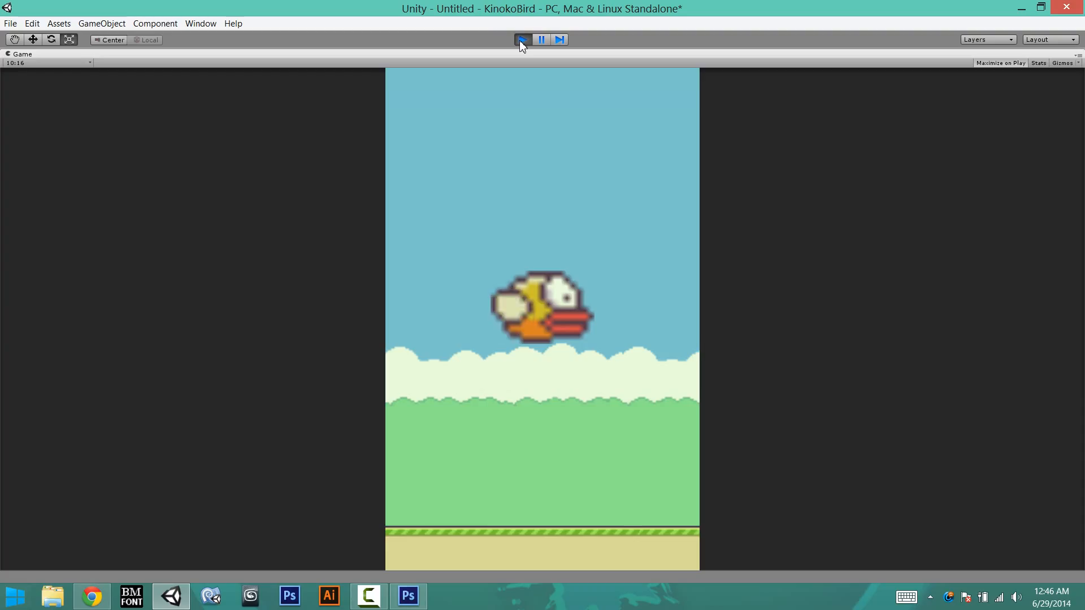
pyautogui.click(519, 41)
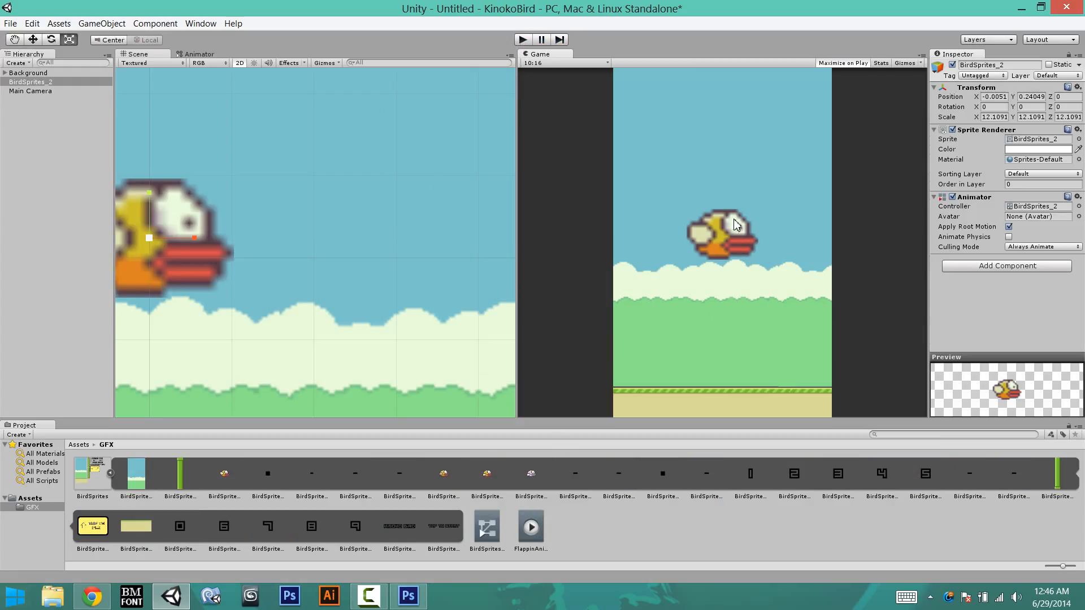
pyautogui.click(531, 528)
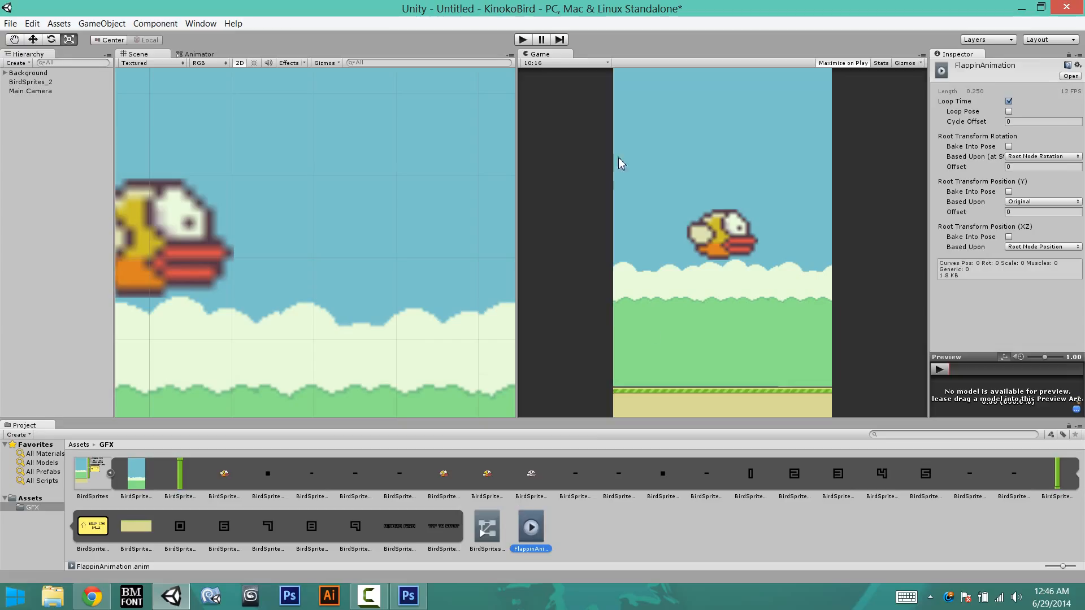
# Rename the bird sprite object in the scene to BirdGFX.
pyautogui.click(266, 219)
pyautogui.press('f')
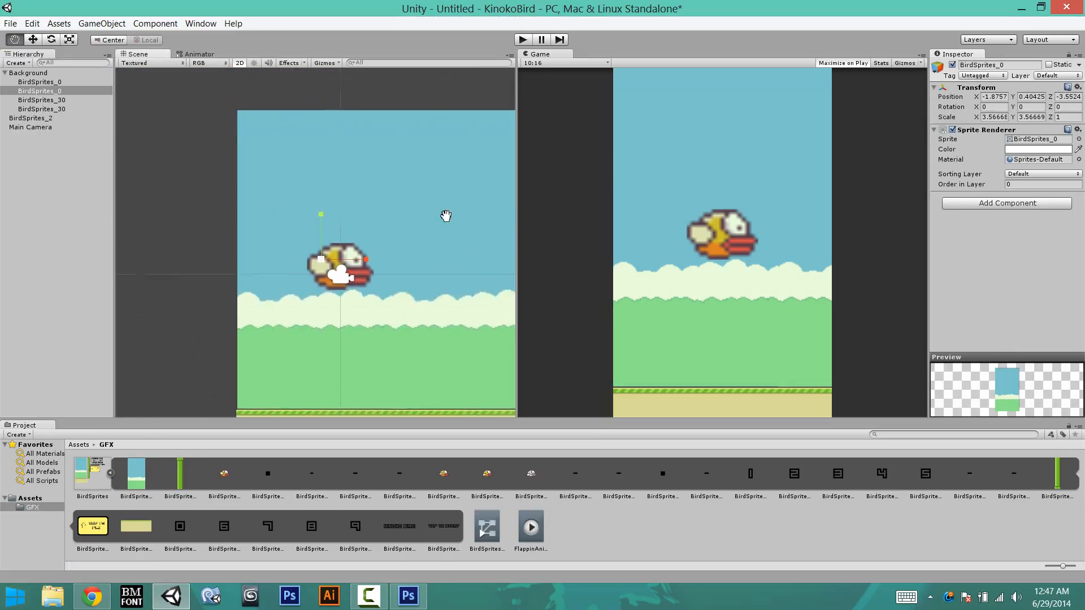
pyautogui.click(35, 118)
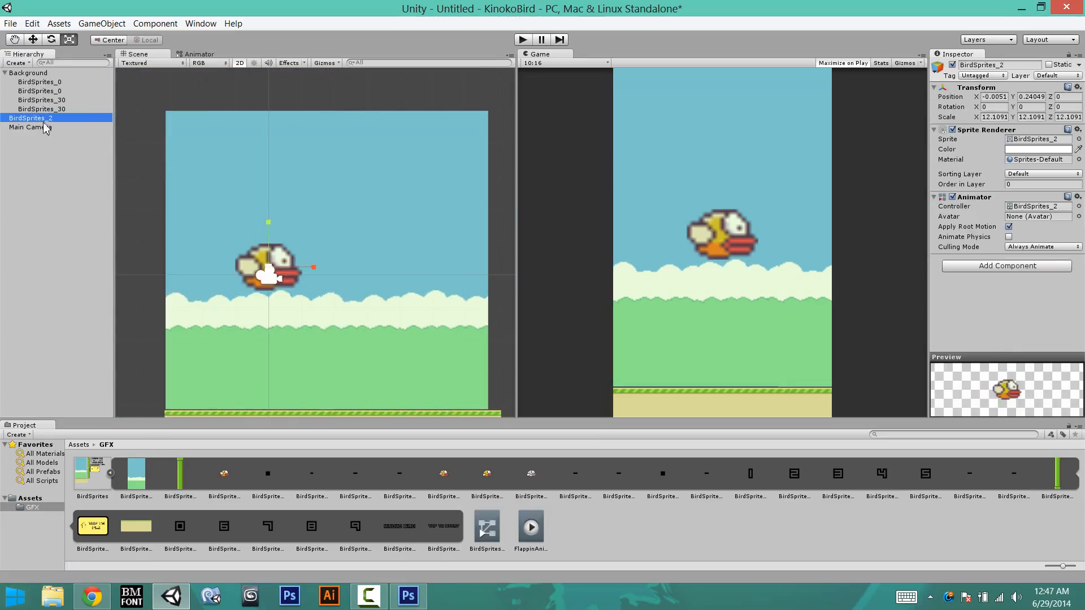
pyautogui.click(45, 121)
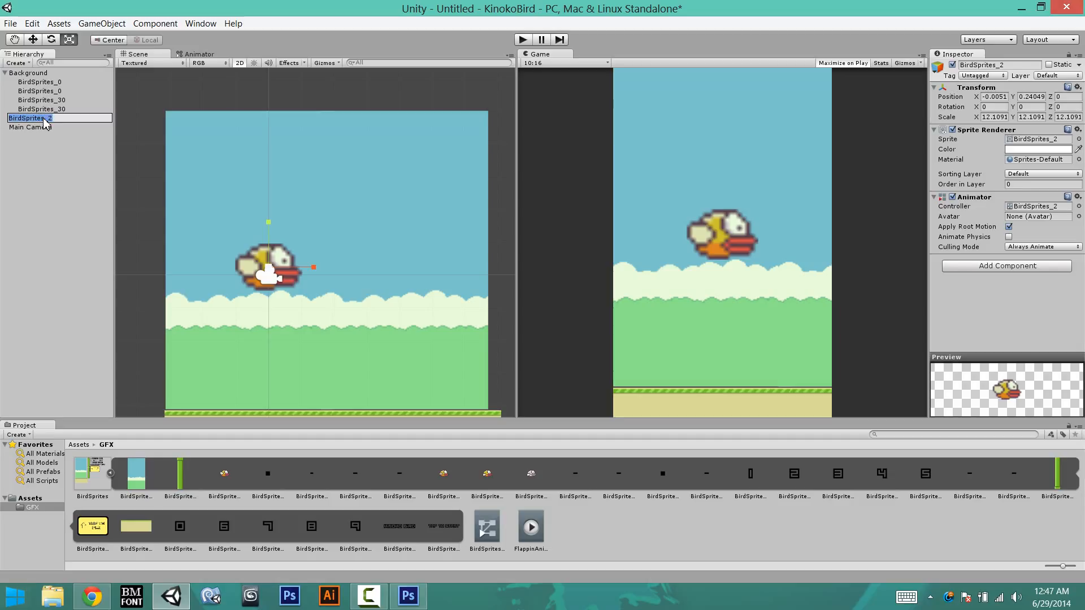
pyautogui.write('BirdGFX')
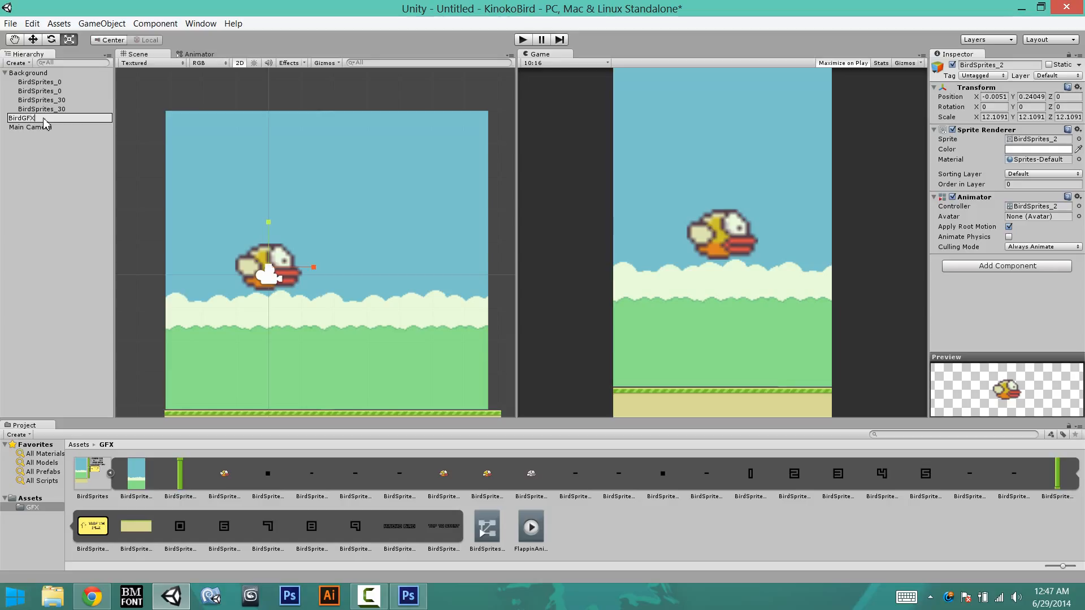
pyautogui.press('Return')
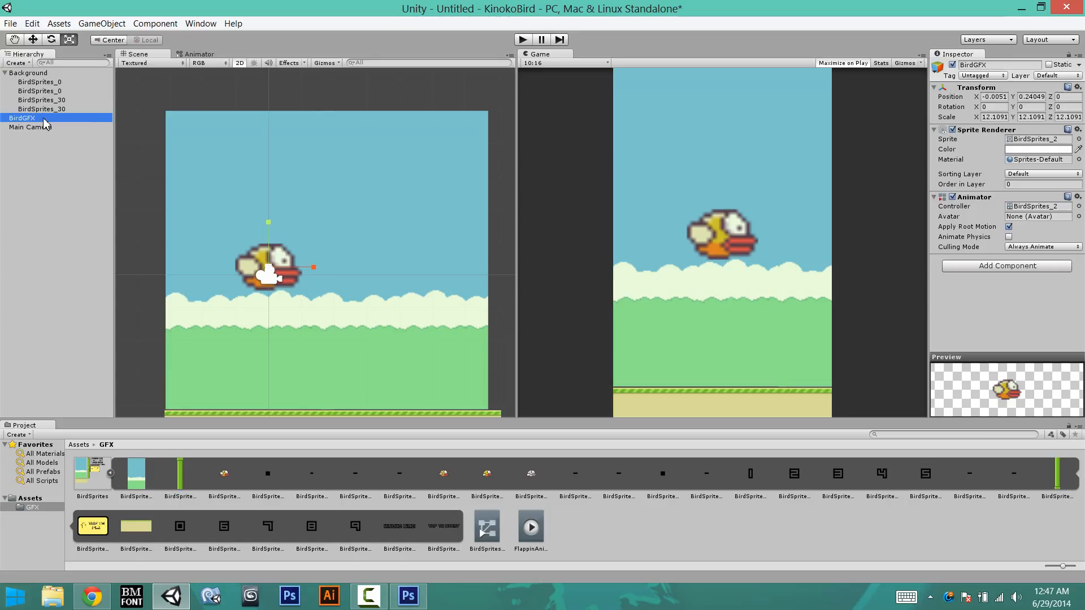
# Create an empty game object named Player and make BirdGFX its child.
pyautogui.click(100, 25)
pyautogui.click(102, 41)
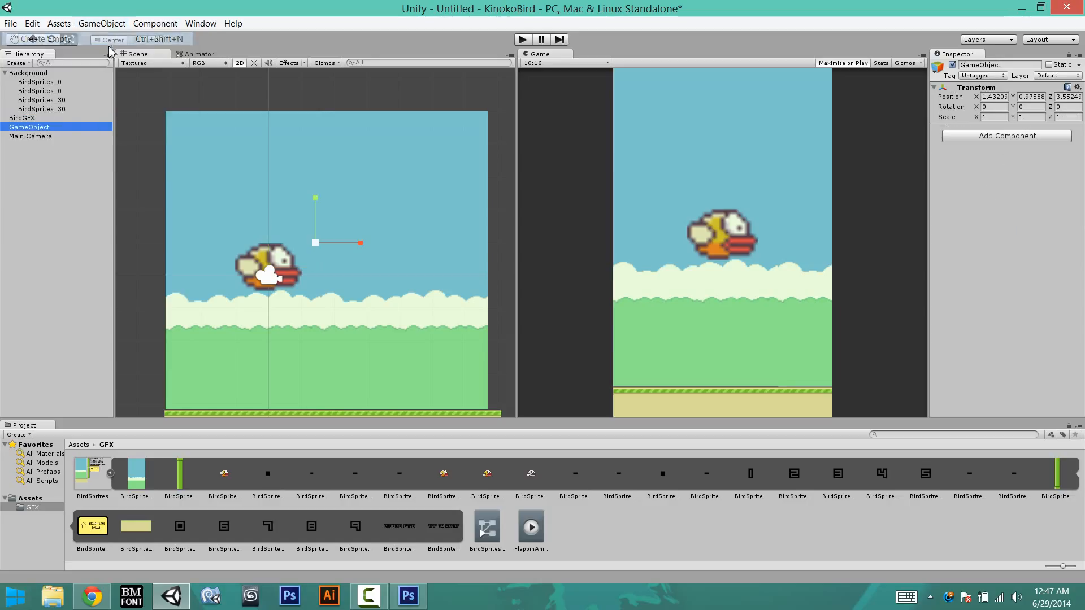
pyautogui.click(45, 129)
pyautogui.write('P')
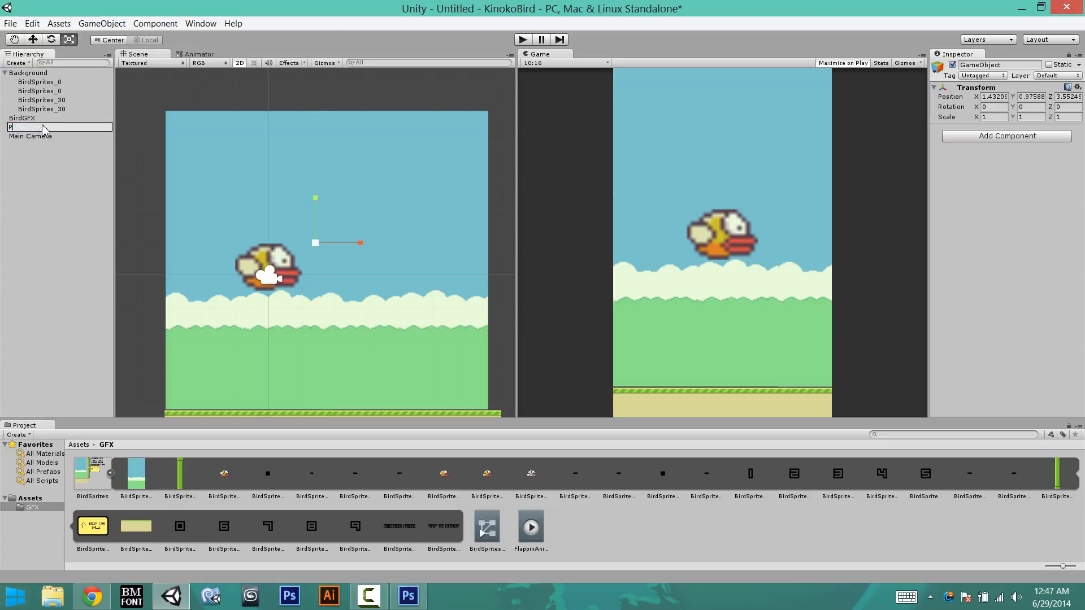
pyautogui.write('layer')
pyautogui.press('Return')
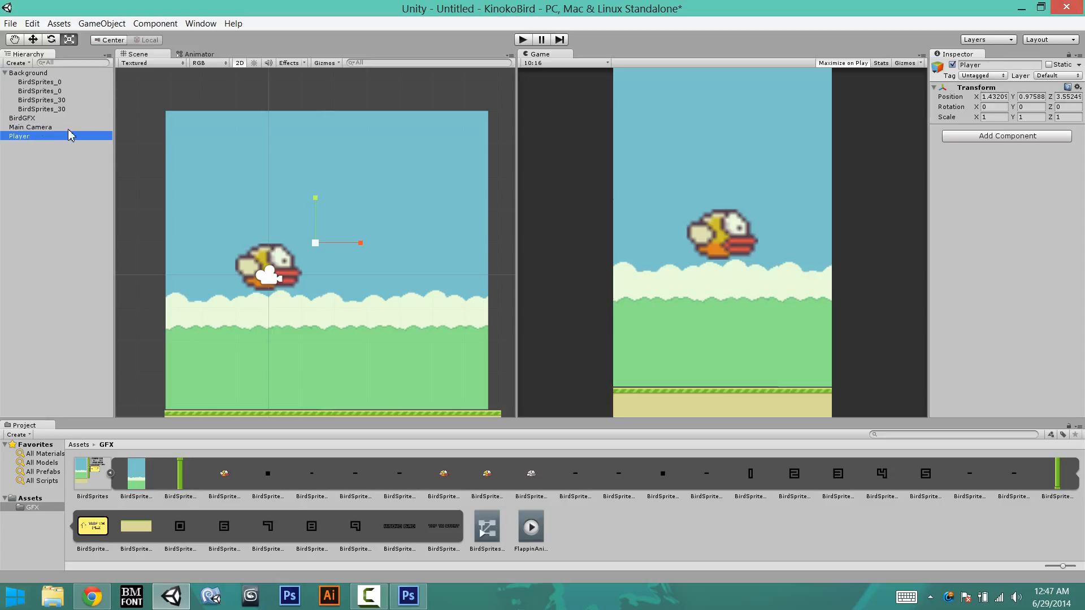
pyautogui.click(31, 118)
pyautogui.moveTo(31, 121); pyautogui.dragTo(32, 134)
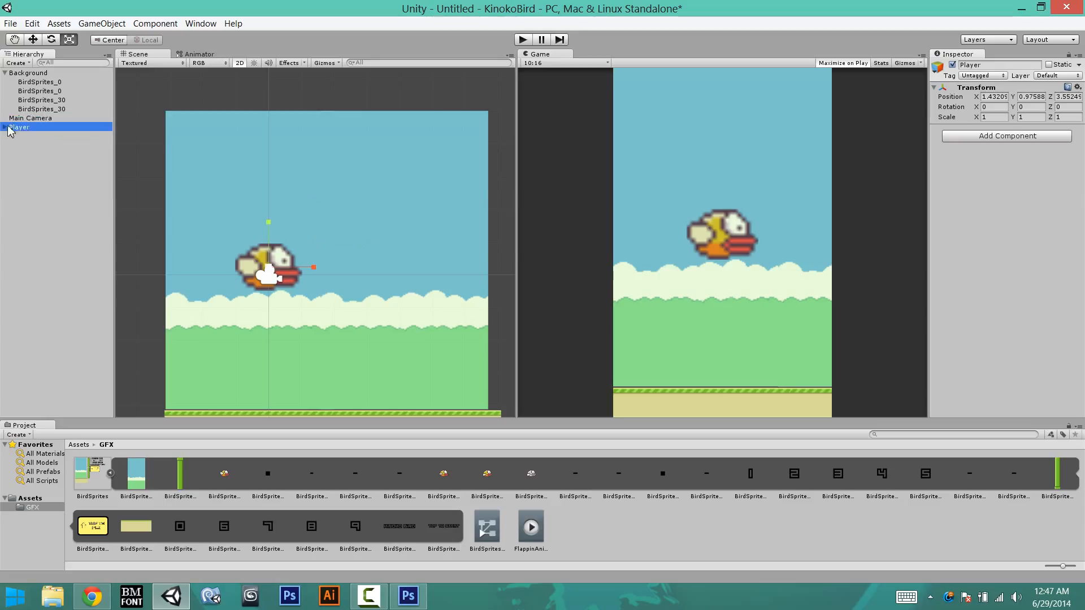
# Examine the components of the BirdGFX child and its Player parent, then collapse Player and clear the selection.
pyautogui.click(5, 127)
pyautogui.click(39, 137)
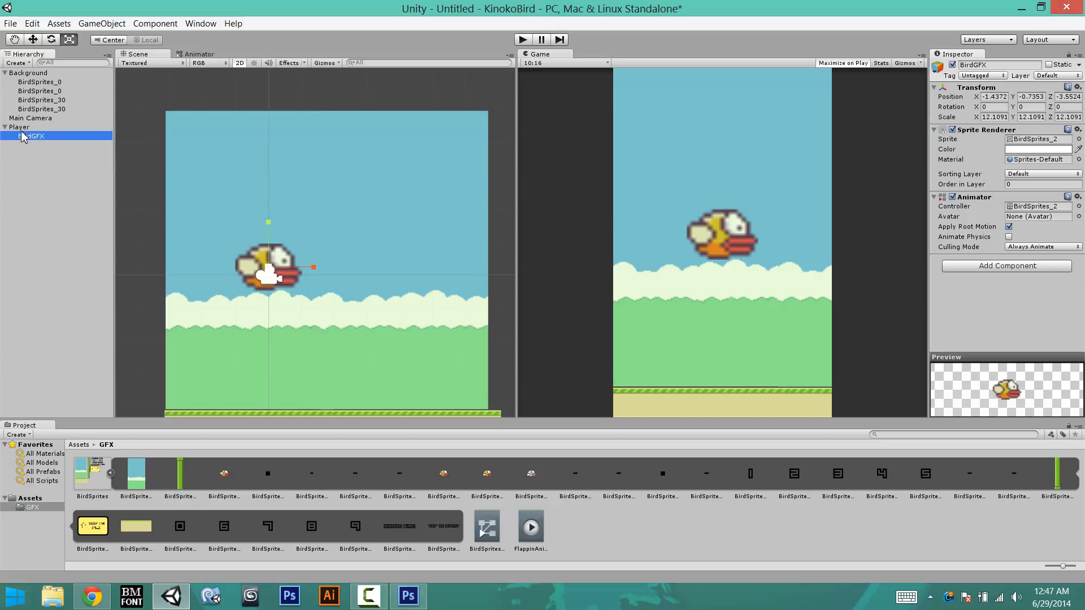
pyautogui.click(21, 127)
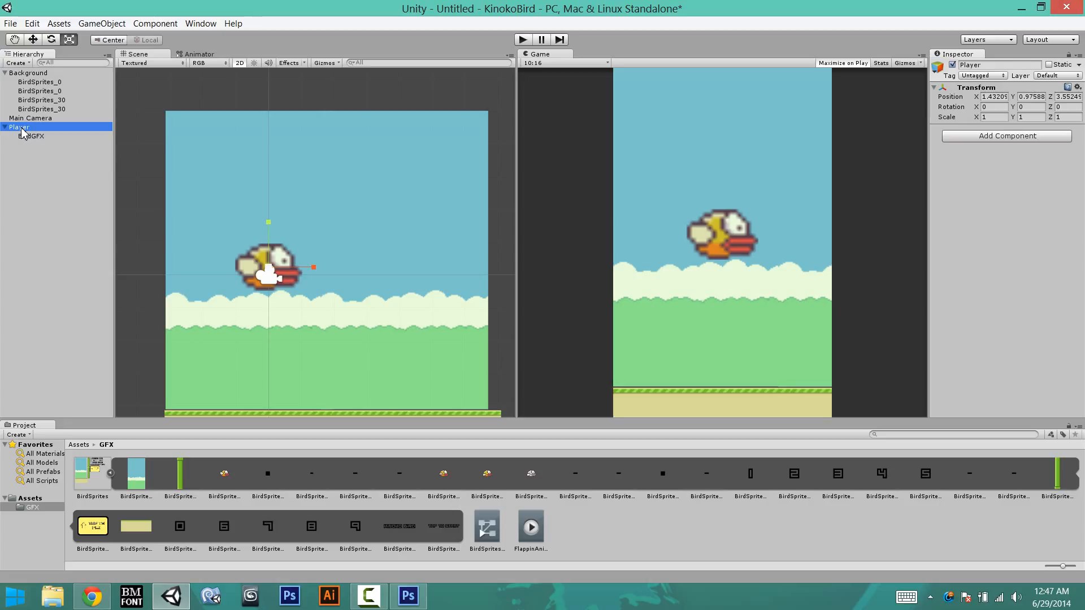
pyautogui.click(4, 127)
pyautogui.click(396, 112)
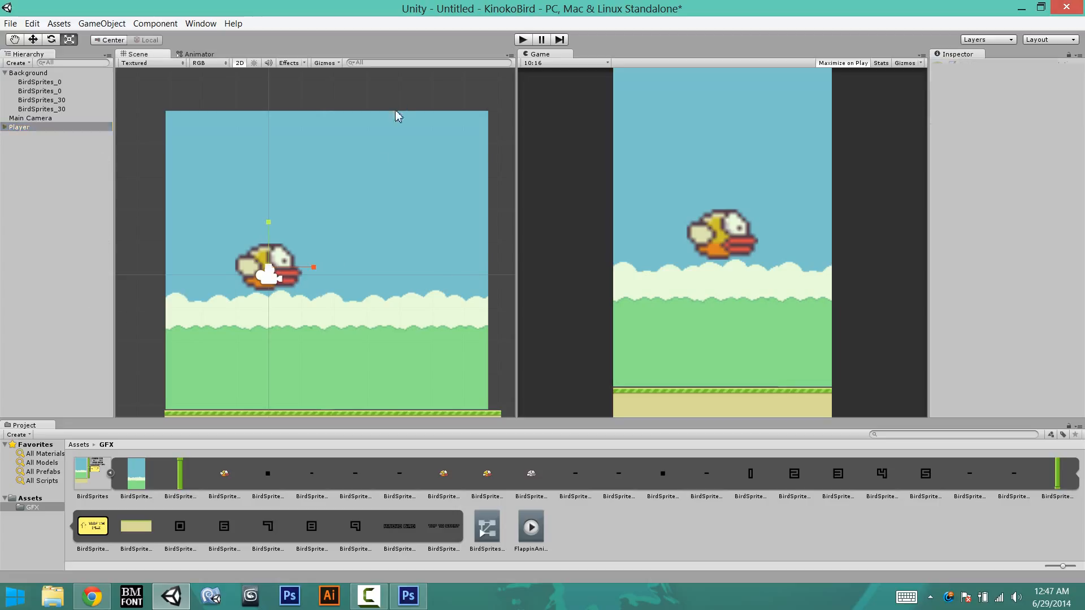
# Scale BirdGFX uniformly to about 4.17 and move it slightly up to about X -1.51, Y -0.55.
pyautogui.click(274, 259)
pyautogui.moveTo(279, 257); pyautogui.dragTo(268, 303)
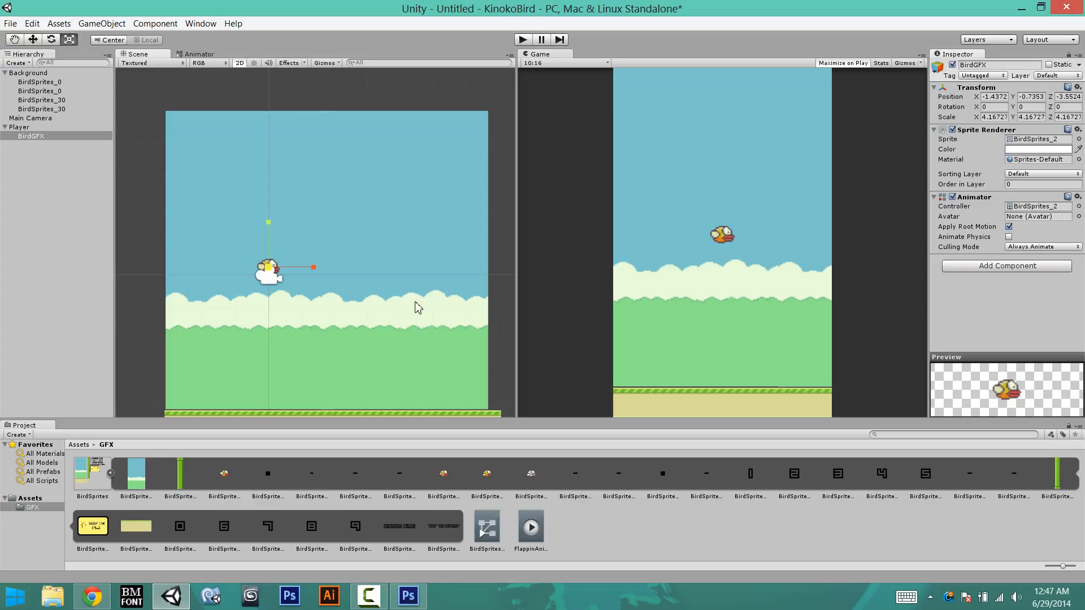
pyautogui.press('w')
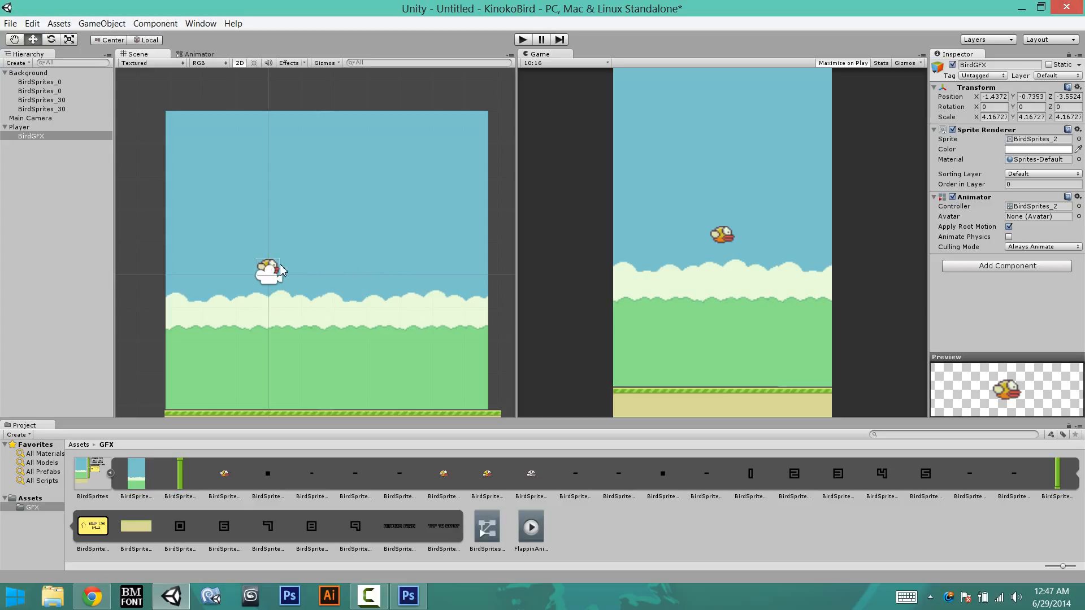
pyautogui.moveTo(281, 270)
pyautogui.mouseDown()
pyautogui.moveTo(207, 267)
pyautogui.moveTo(263, 289)
pyautogui.moveTo(275, 403)
pyautogui.moveTo(274, 240)
pyautogui.moveTo(274, 263)
pyautogui.mouseUp()
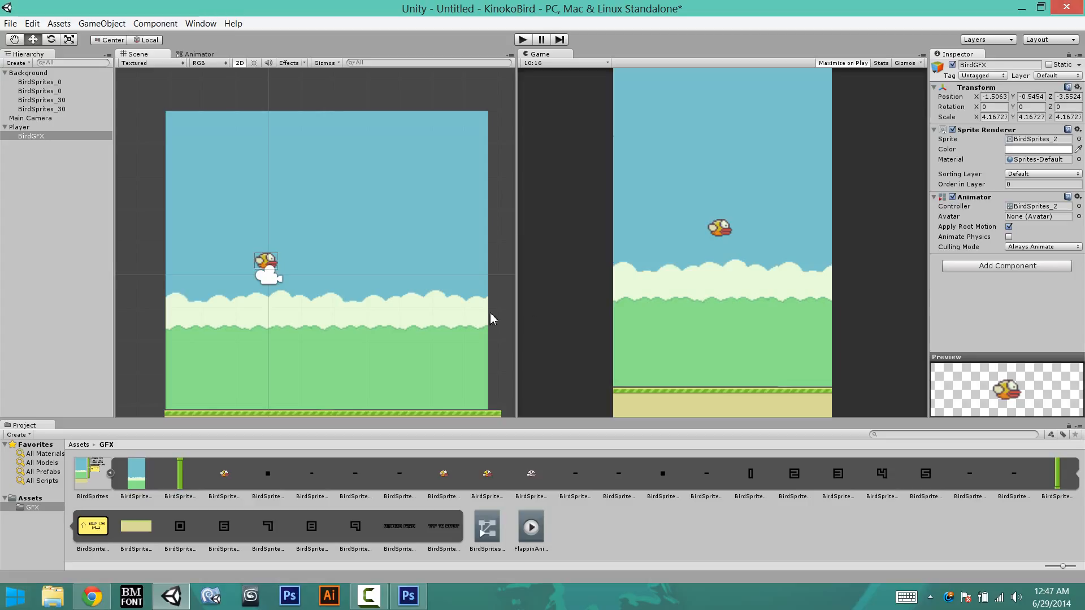
pyautogui.click(508, 228)
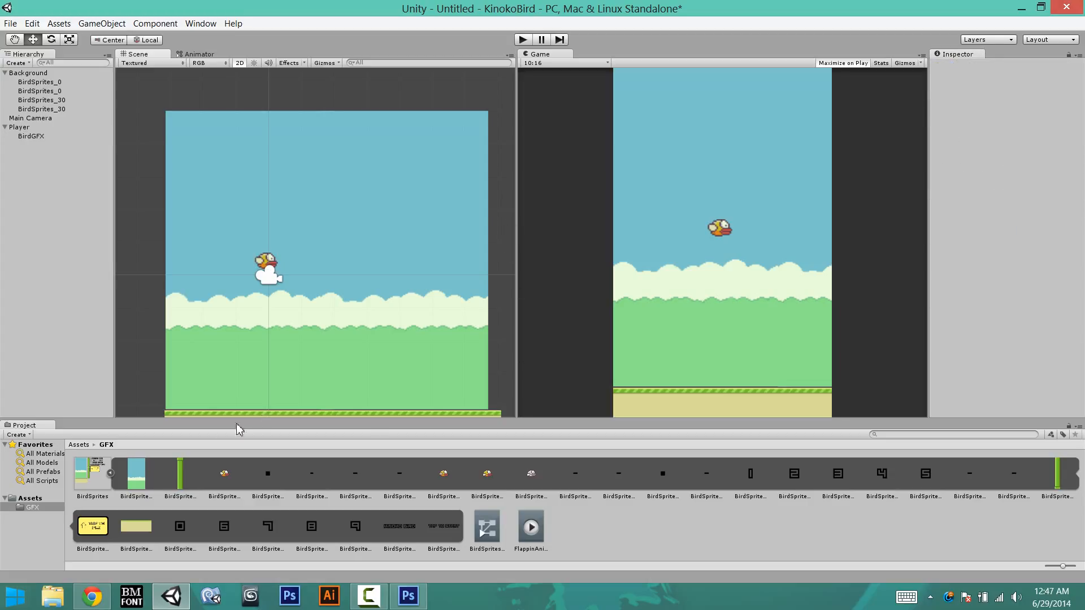
# Collapse the sliced sprites of the BirdSprites sheet in the GFX folder.
pyautogui.click(111, 474)
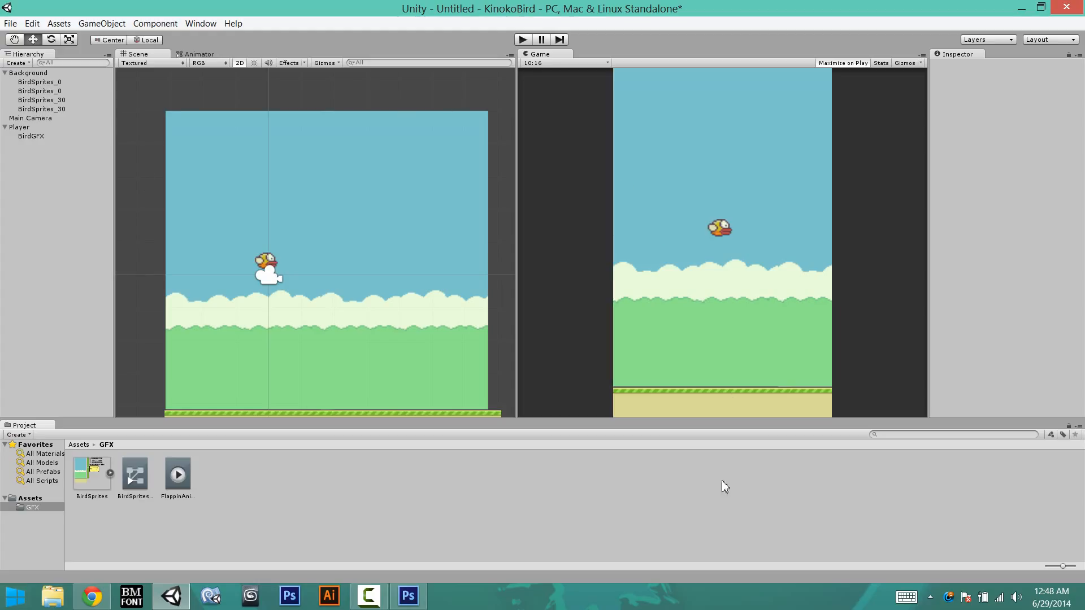
pyautogui.click(369, 596)
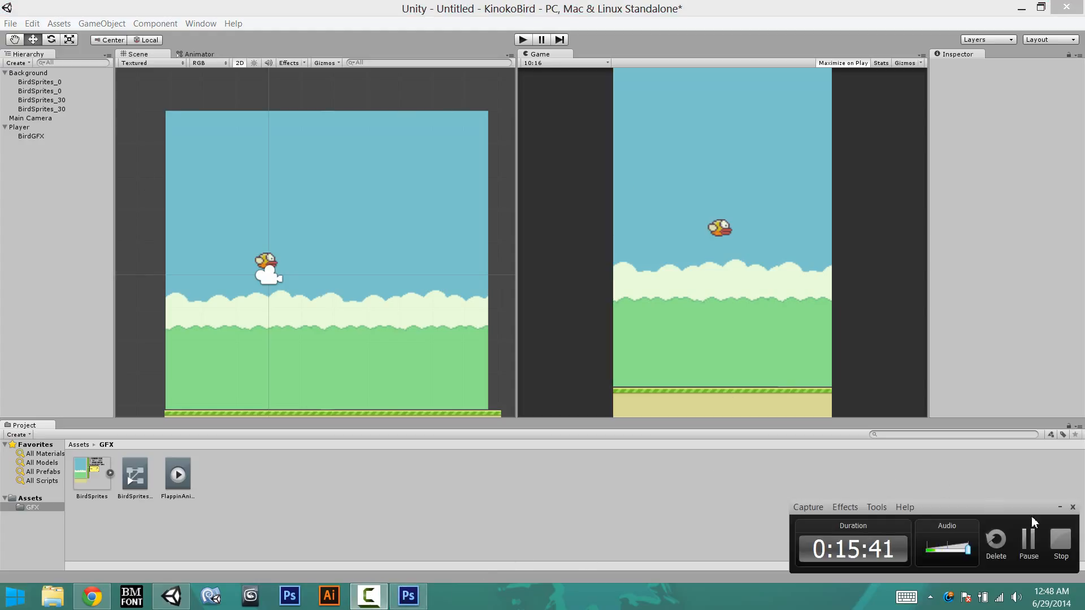
pyautogui.click(1059, 544)
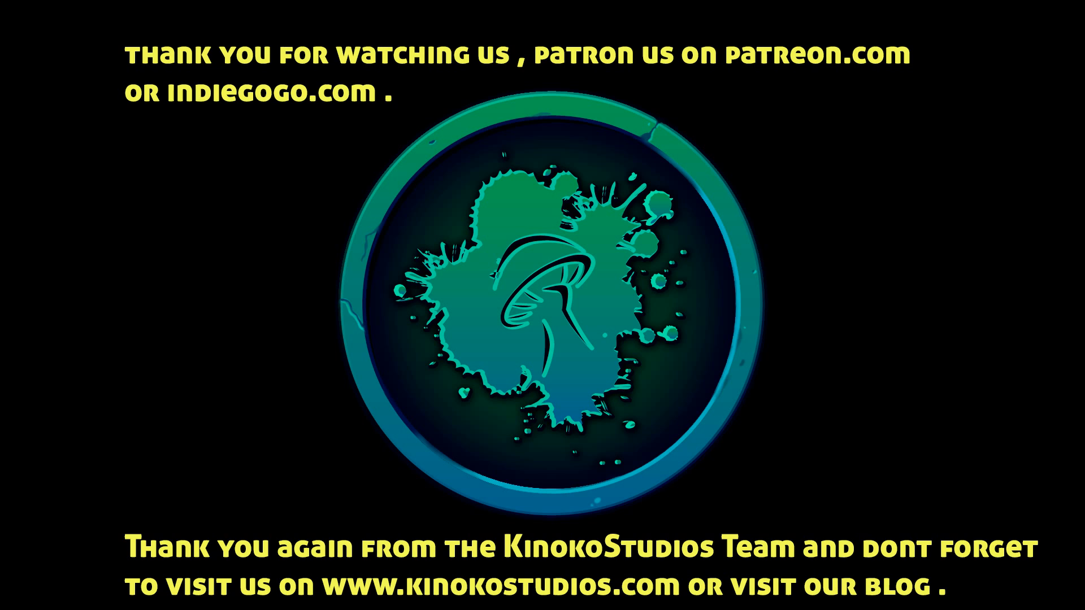